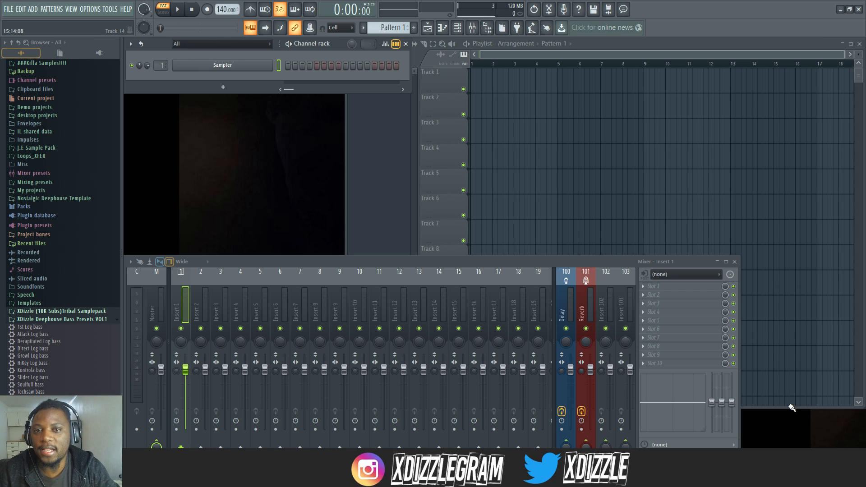
Set the project tempo to 125 BPM
right_click(225, 10)
left_click(324, 64)
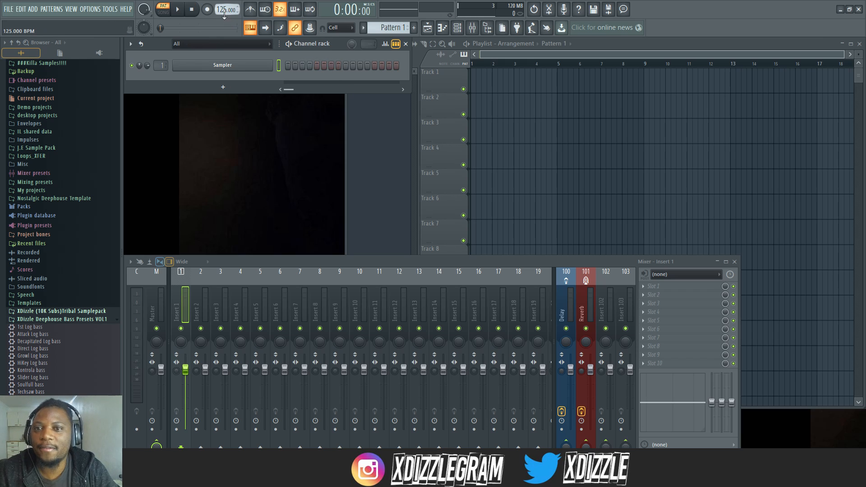
Place four consecutive Pattern 1 clips on Track 1 of the playlist, filling bars 1 to 4
double_click(613, 47)
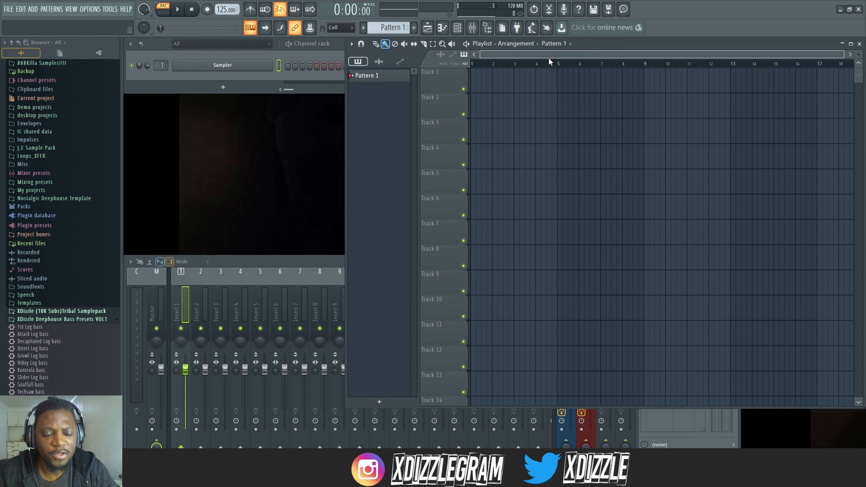
scroll(491, 61, "up", 4)
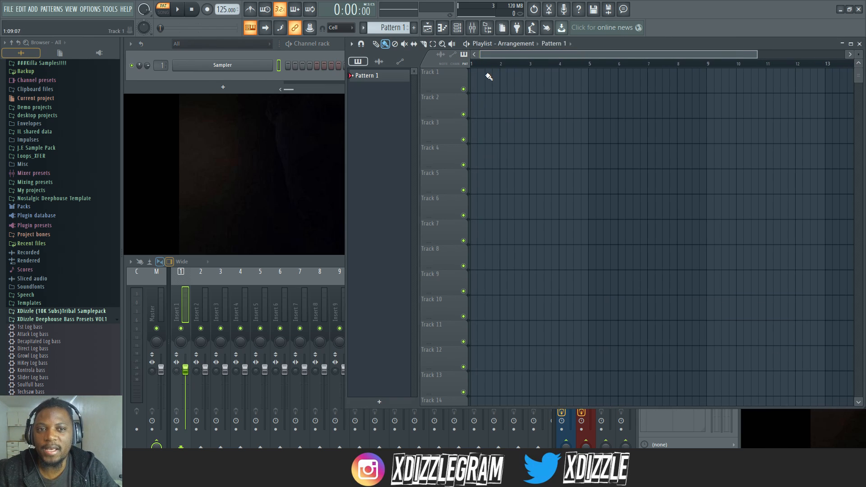
left_click(477, 81)
left_click_drag(507, 82, 564, 83)
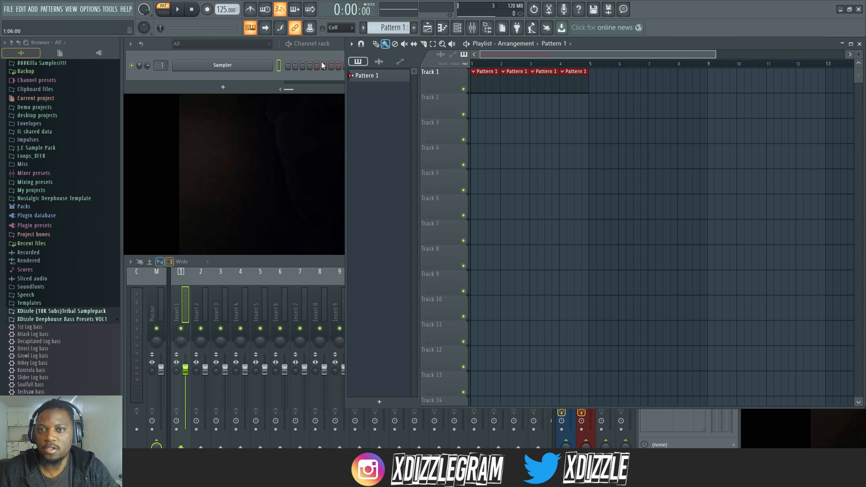
left_click_drag(860, 55, 860, 67)
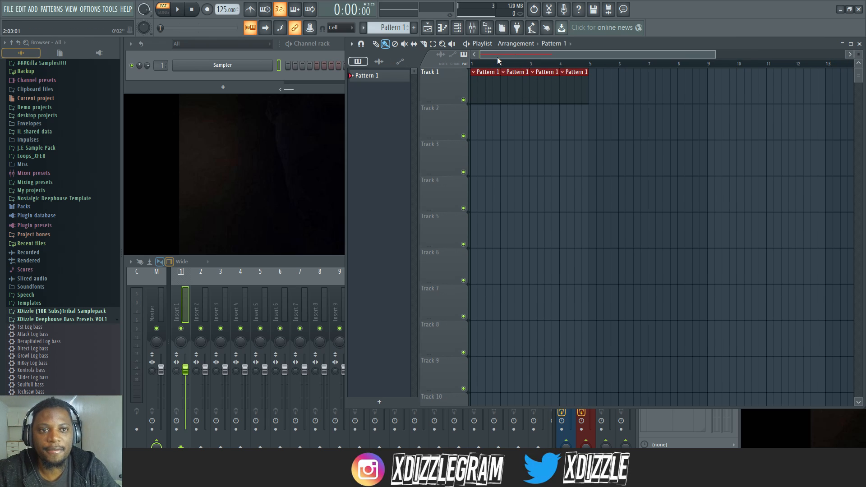
scroll(500, 55, "up", 2)
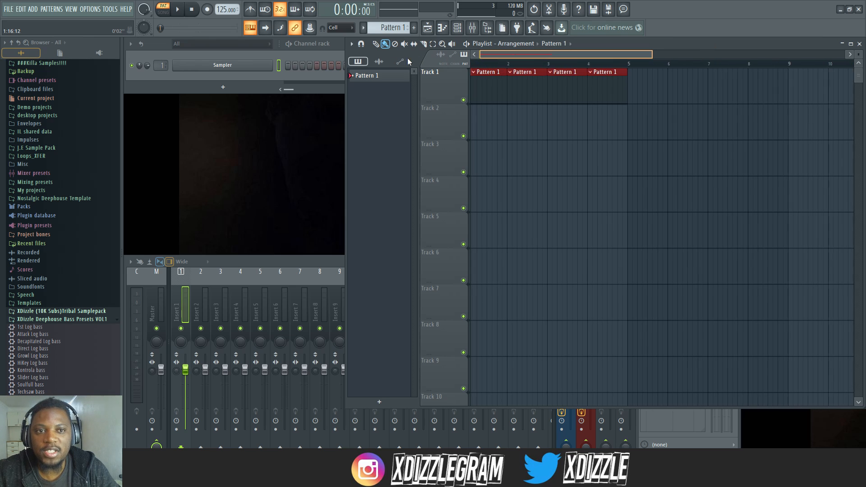
Load Kick_04 from the Kicks folder of the XDizzle Tribal Samplepack onto the Sampler channel
left_click(277, 57)
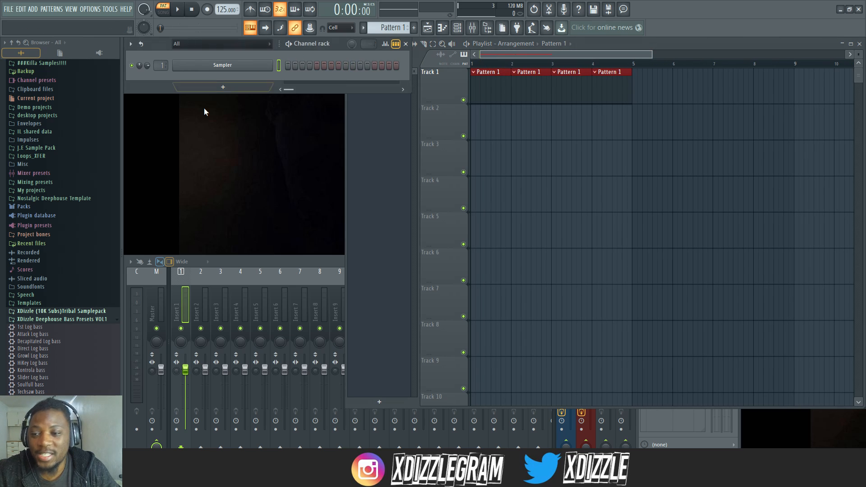
left_click(75, 320)
left_click(82, 313)
scroll(87, 338, "down", 5)
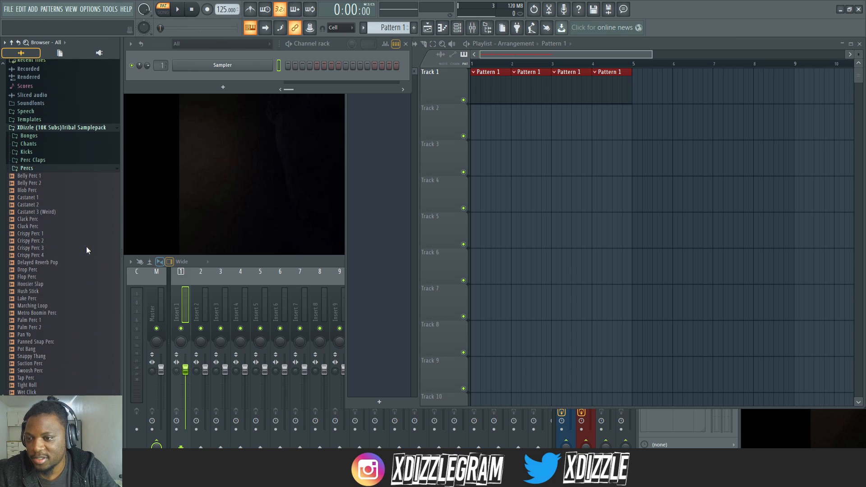
left_click(27, 168)
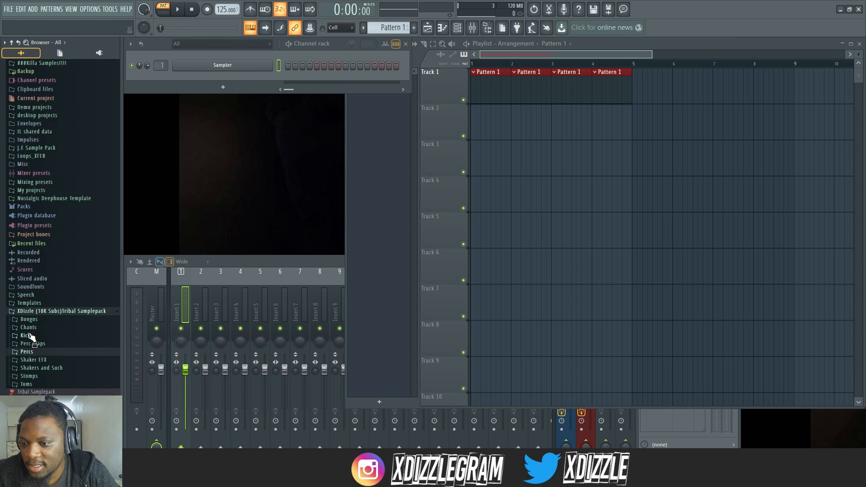
left_click(45, 334)
scroll(44, 256, "down", 6)
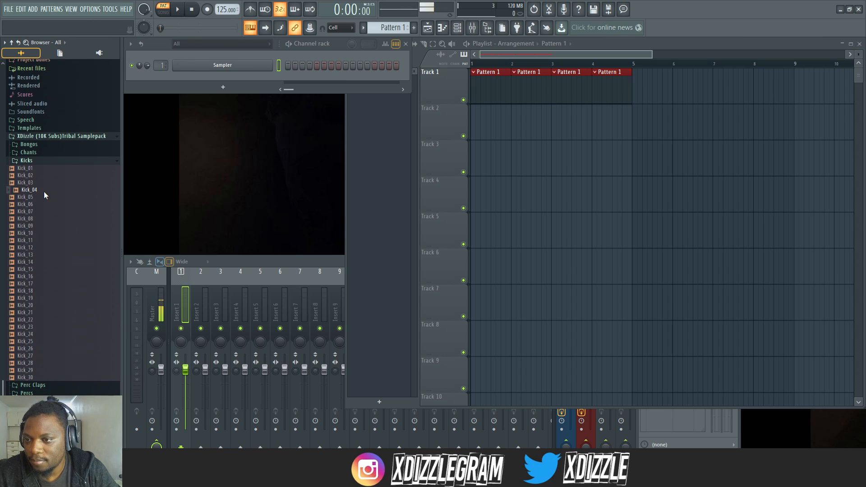
left_click(38, 191)
left_click_drag(39, 193, 222, 66)
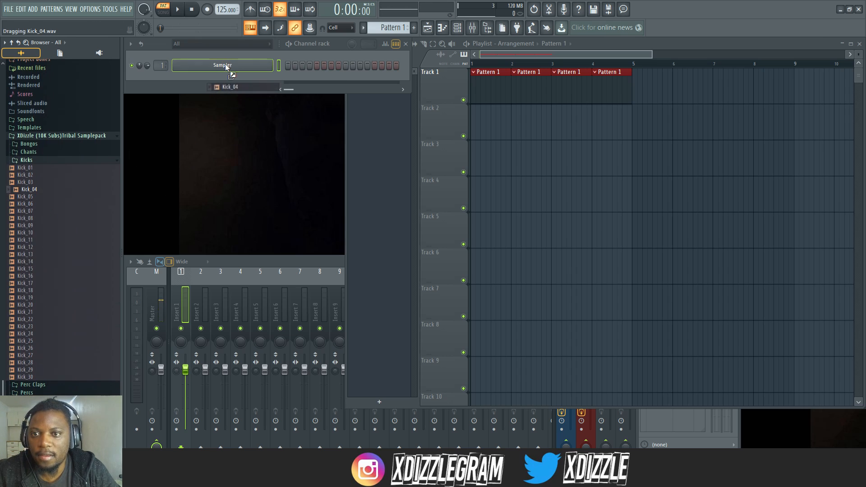
Fill every fourth step of the Kick_04 channel, starting on step 1, and play the beat
right_click(220, 64)
left_click(385, 103)
key("space")
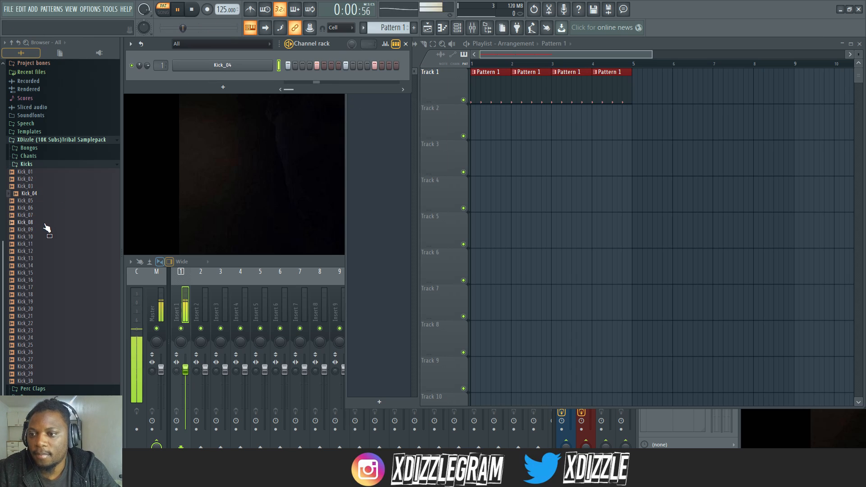
Add the Tom 4 sample from the Toms folder as a new channel below Kick_04
left_click(35, 164)
left_click(43, 320)
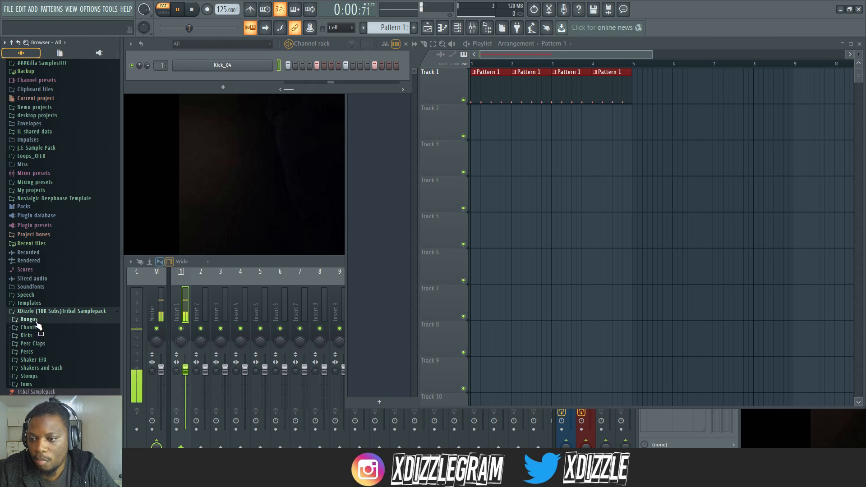
key("space")
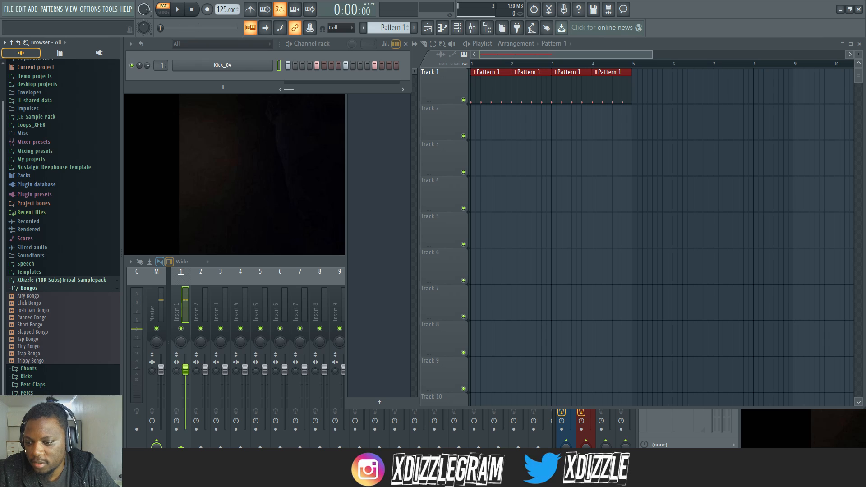
scroll(44, 318, "down", 3)
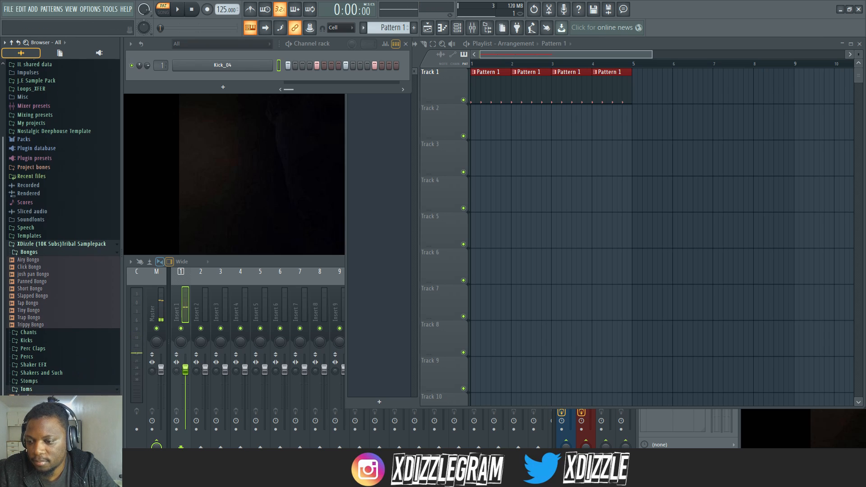
left_click_drag(27, 418, 223, 88)
Add Tom 4 hits on steps 12 and 15 while the pattern plays
key("space")
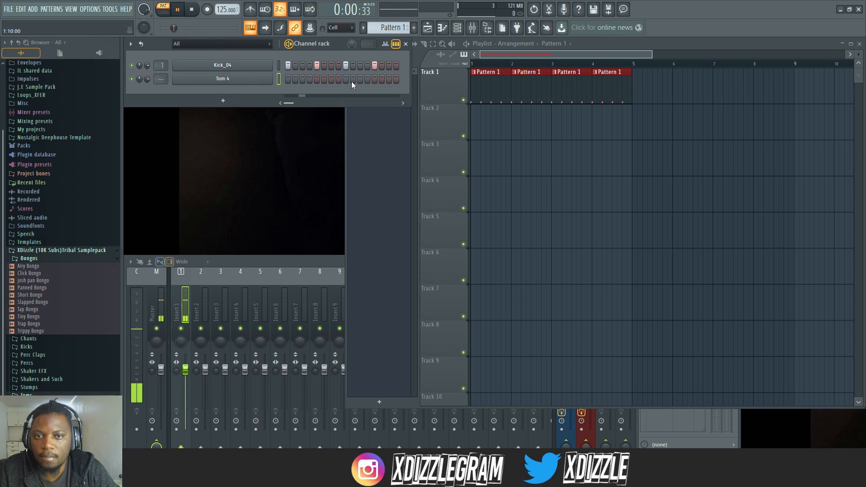
left_click(367, 78)
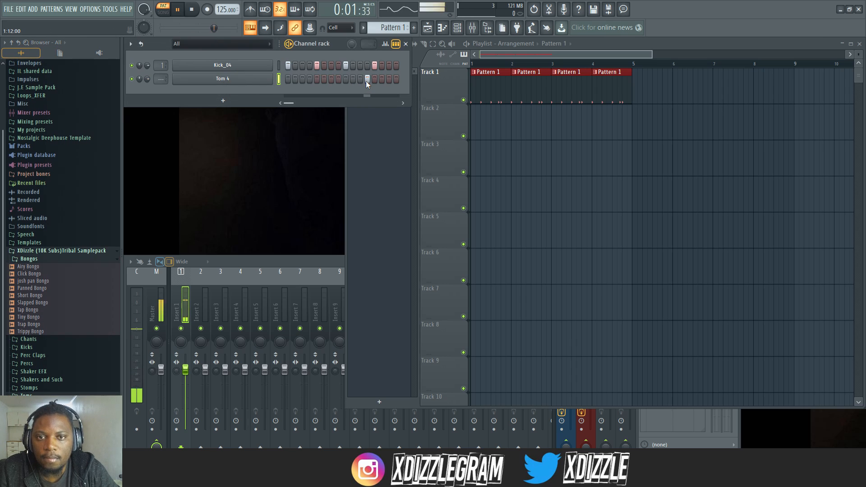
left_click(389, 79)
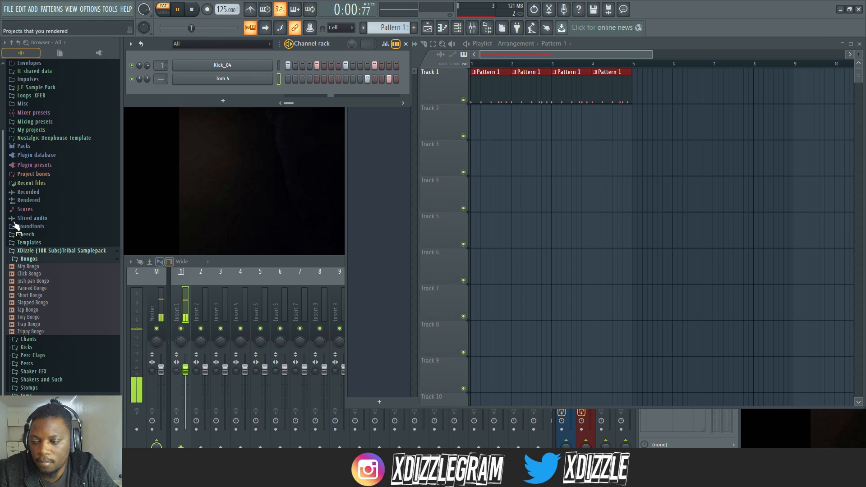
Audition the samples in the Bongos folder and add Tap Bongo as a new channel below Tom 4
key("space")
left_click(51, 303)
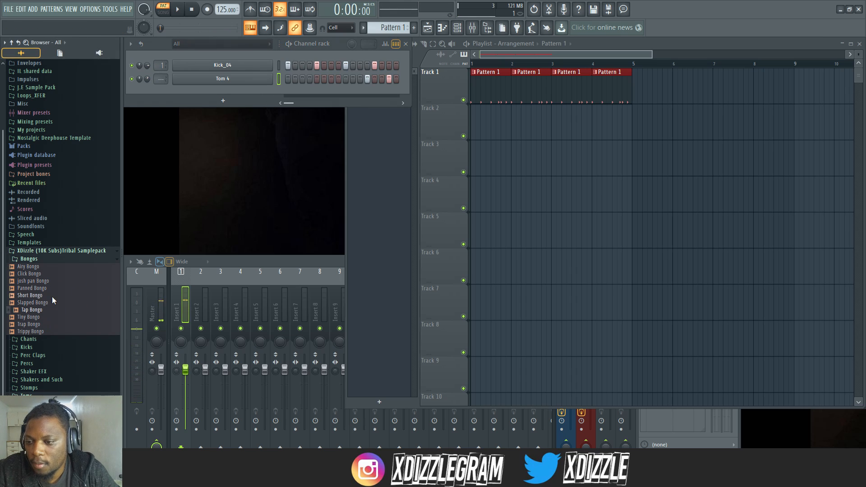
left_click(52, 280)
left_click(49, 274)
left_click(46, 267)
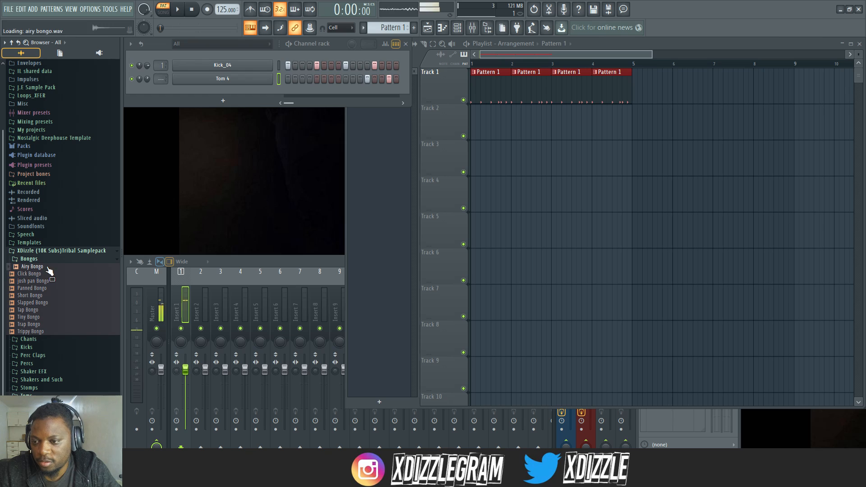
left_click(47, 317)
left_click(48, 331)
left_click(45, 310)
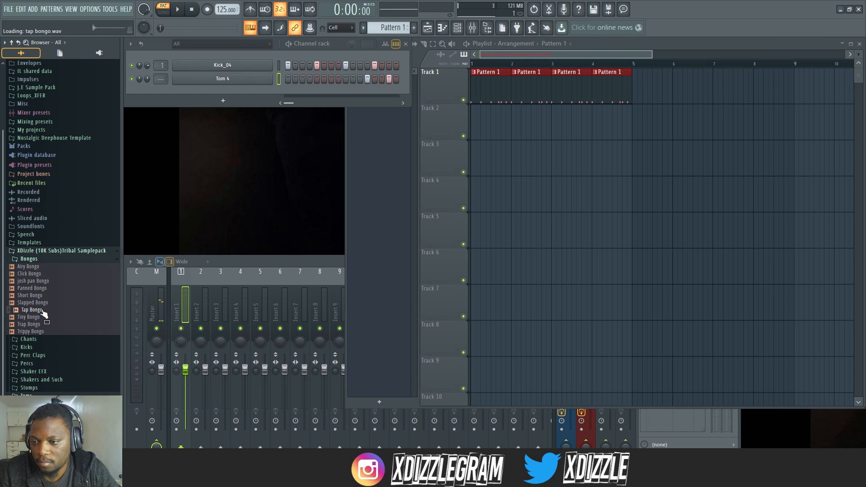
left_click_drag(44, 313, 242, 96)
Add Tap Bongo hits on steps 3 and 4 and play the pattern
left_click(302, 92)
left_click(309, 92)
key("space")
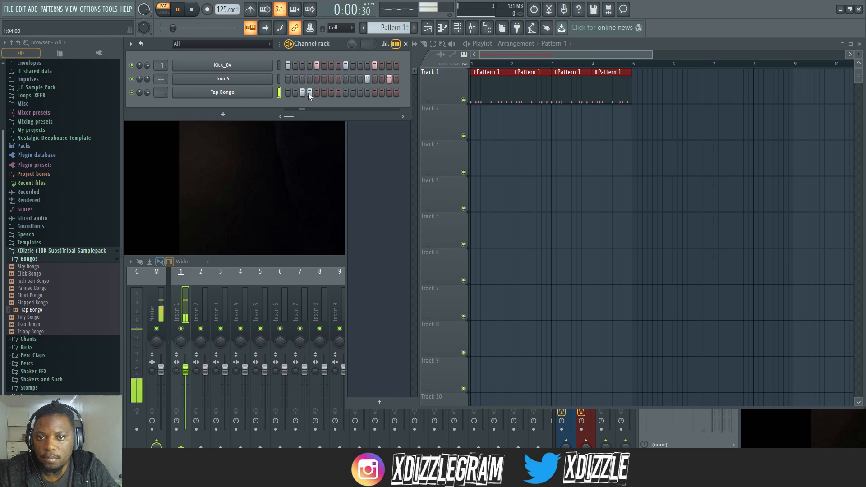
Raise the channel rack's main swing and add Tap Bongo hits on steps 11 and 12
key("space")
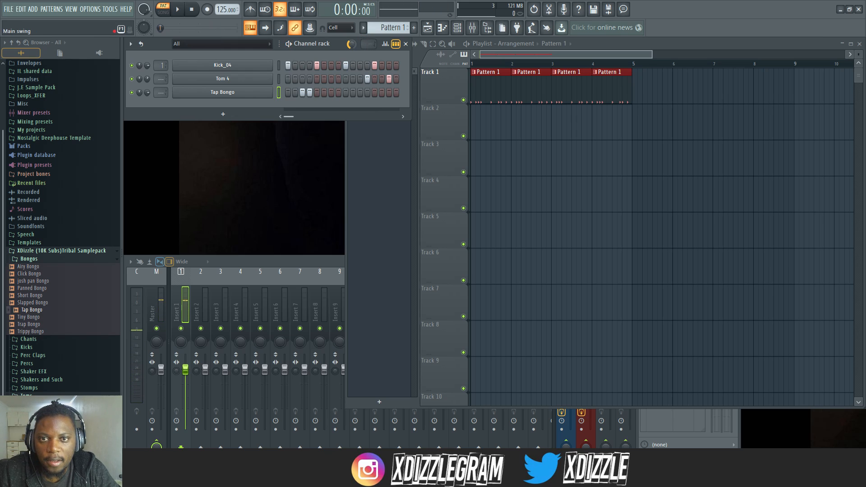
key("space")
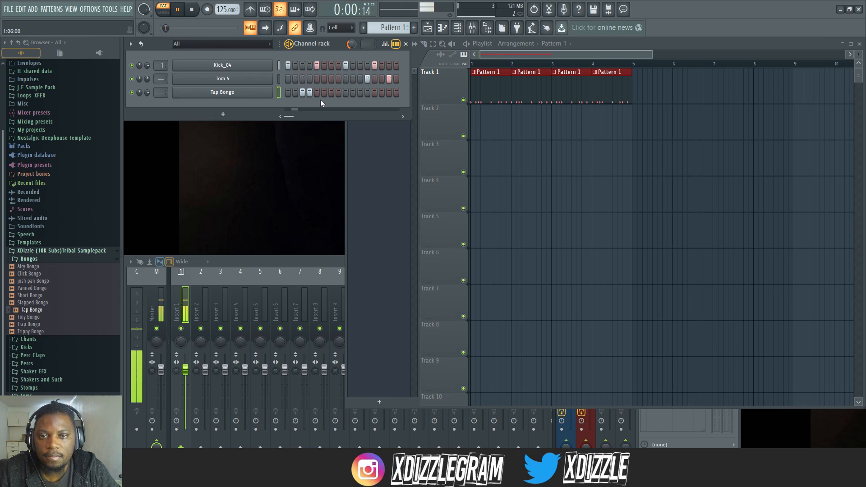
right_click(354, 92)
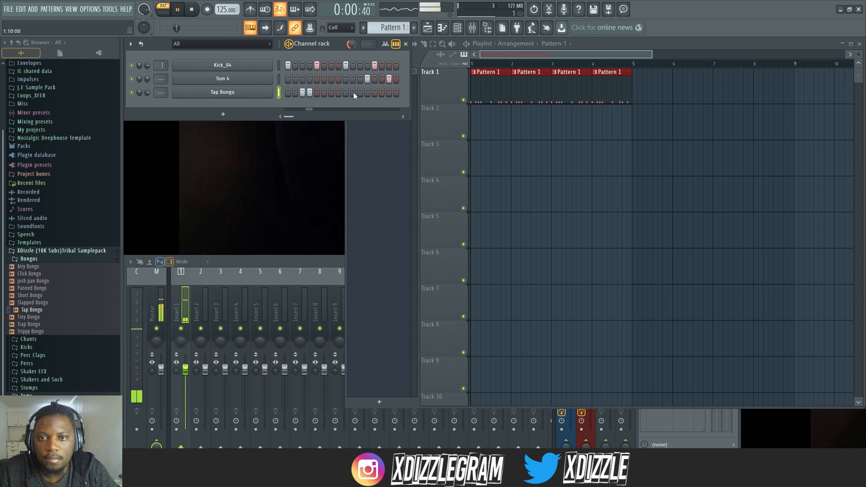
key("space")
key("space")
left_click_drag(359, 93, 366, 93)
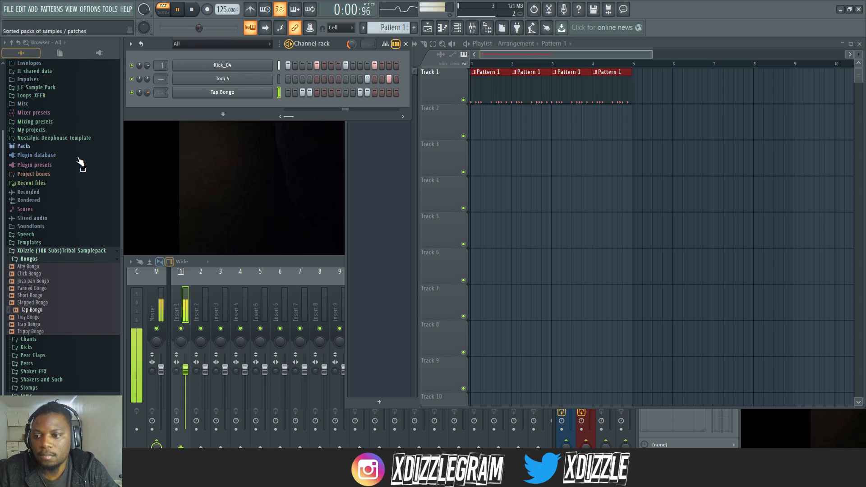
Add the Clack Perc sample from the Percs folder as a new channel below Tap Bongo
left_click(29, 260)
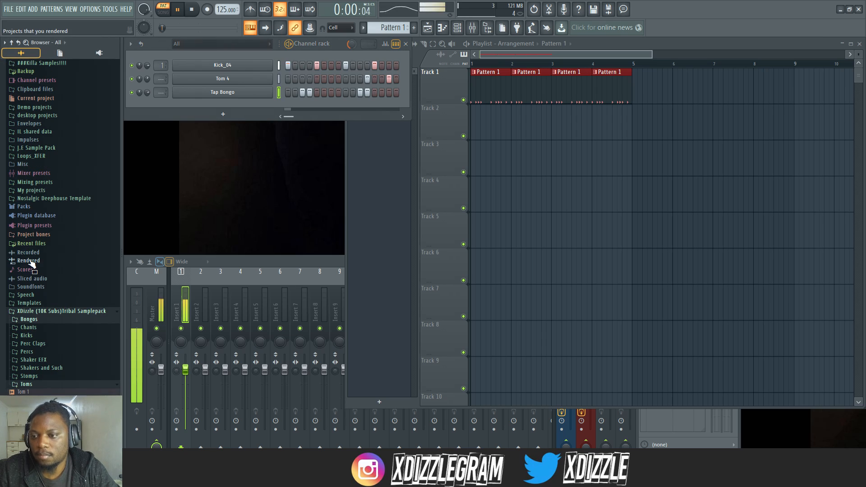
left_click(27, 386)
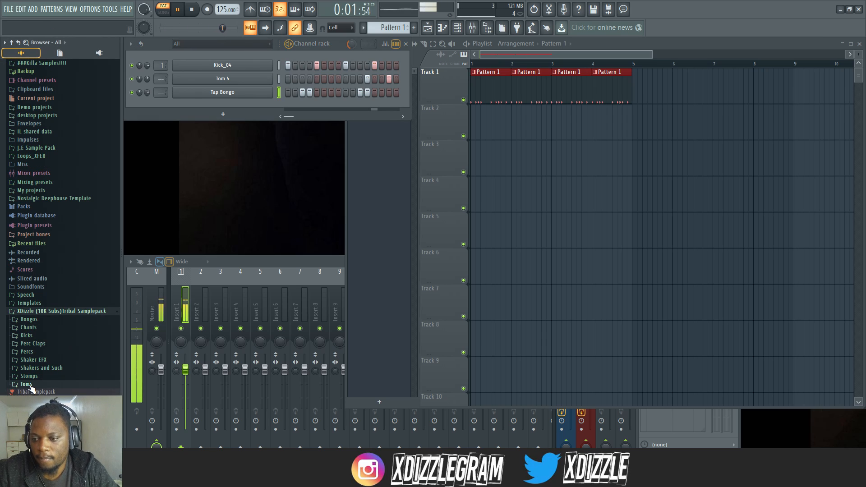
key("space")
left_click(28, 351)
left_click_drag(28, 213, 236, 116)
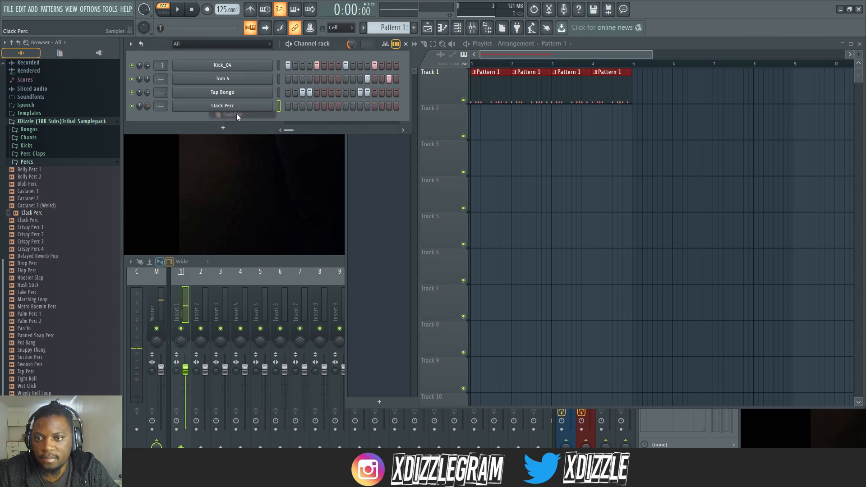
Program Clack Perc hits on steps 1, 4, 9 and 12 and lower the channel's volume to 48%
left_click(288, 105)
key("space")
left_click(309, 106)
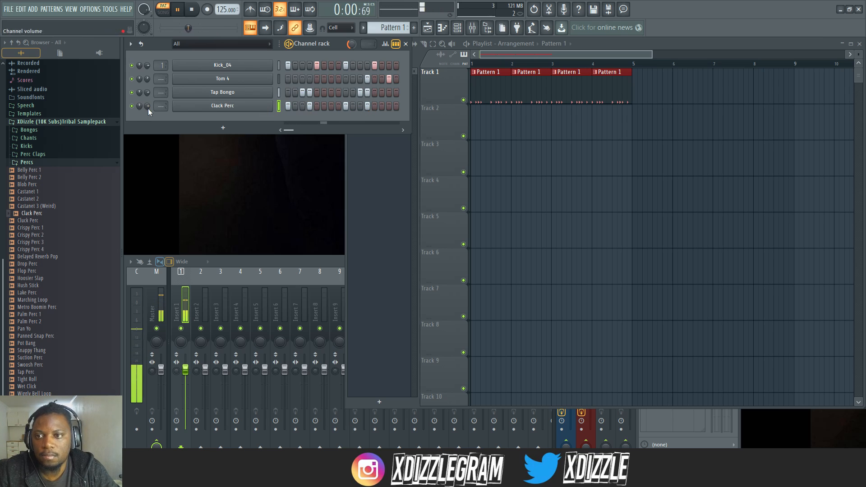
left_click_drag(147, 107, 147, 119)
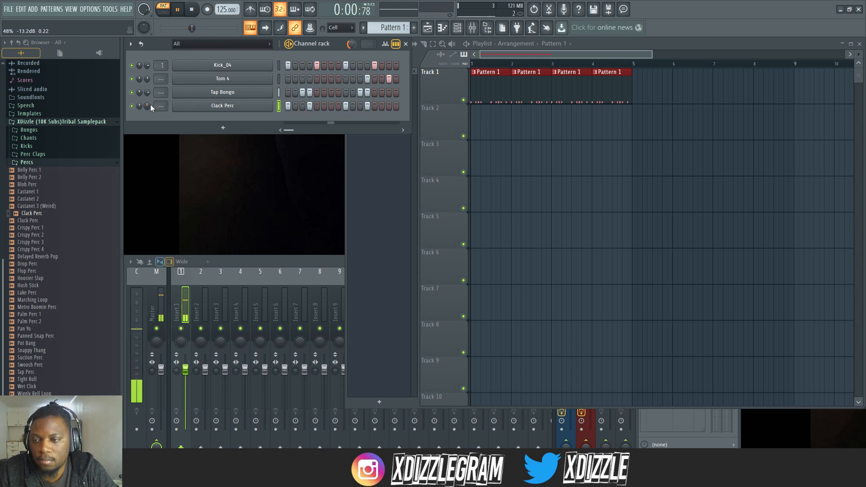
Set the start offset of the Clack Perc sample to 5% in its channel settings and replay the pattern
left_click(198, 70)
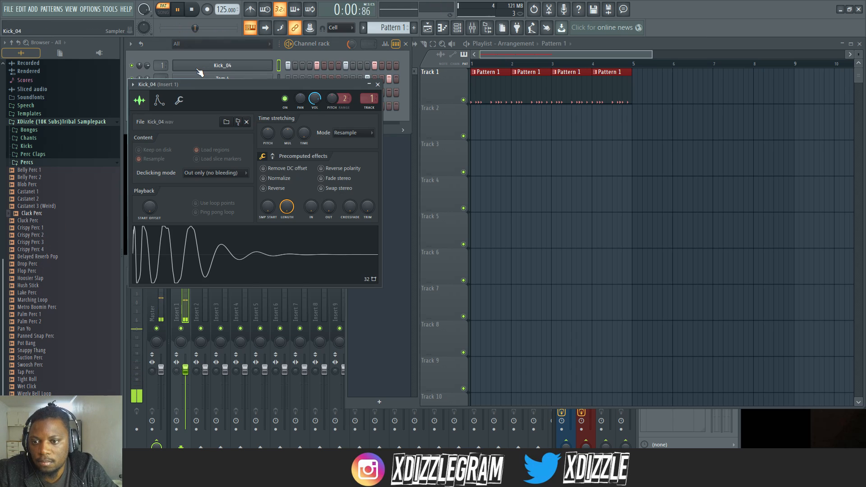
left_click(160, 132)
left_click(215, 108)
key("space")
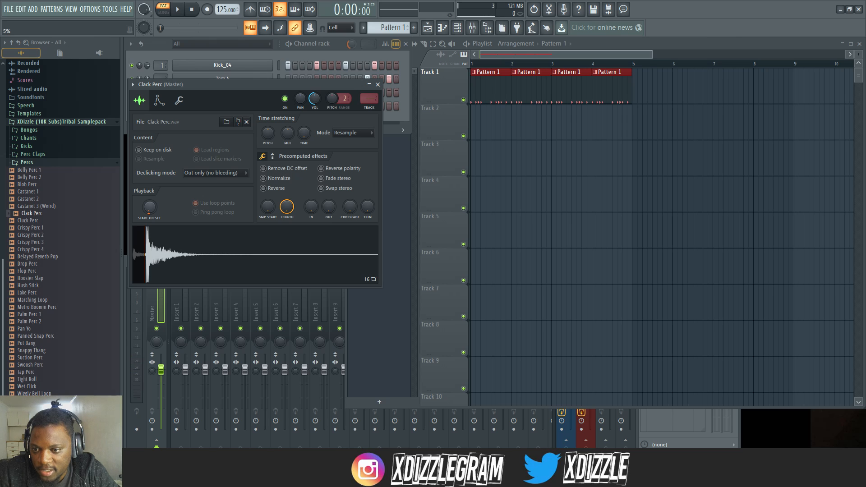
key("space")
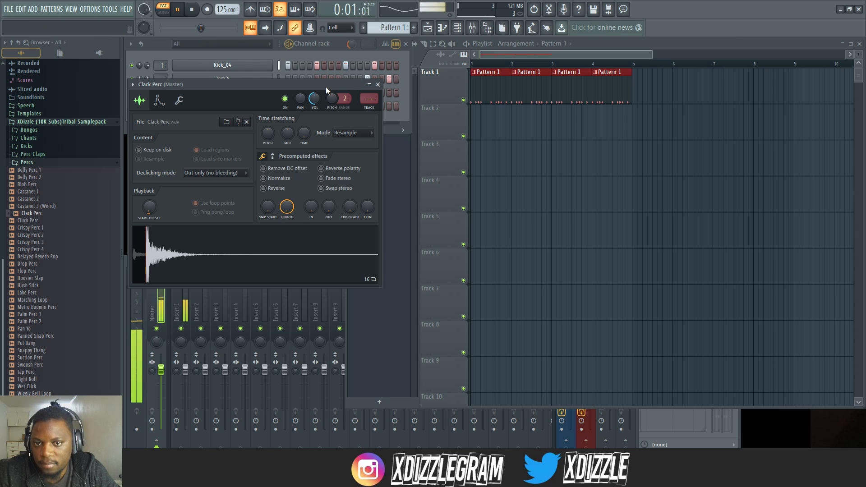
left_click(280, 56)
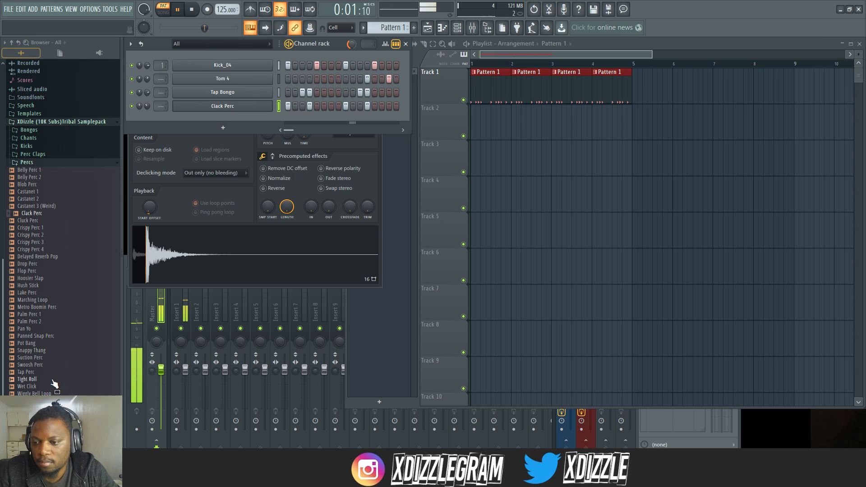
Add the Swoosh Perc sample as a new channel with hits on steps 7 and 11, and lower its volume
left_click(43, 365)
left_click_drag(43, 371, 213, 117)
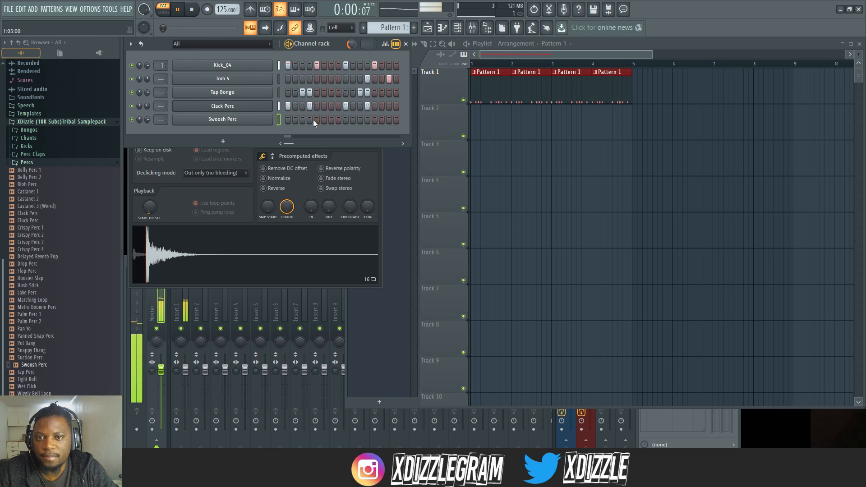
left_click(331, 120)
left_click(367, 120)
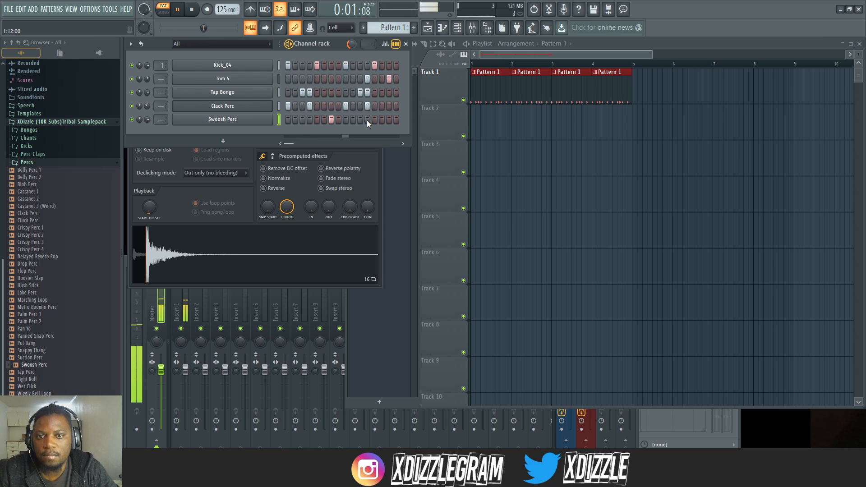
left_click(367, 119)
left_click(360, 120)
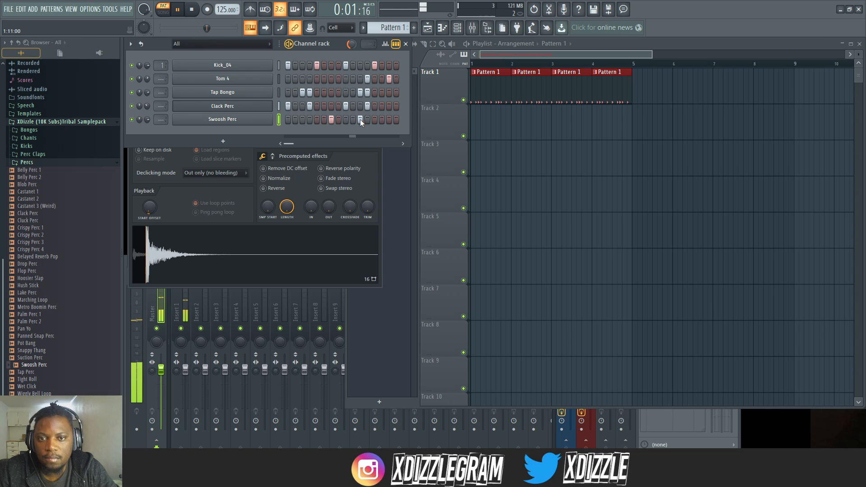
left_click_drag(148, 120, 148, 135)
Audition other samples in the Percs folder and add Pan Yo as a new channel below Swoosh Perc
left_click(31, 379)
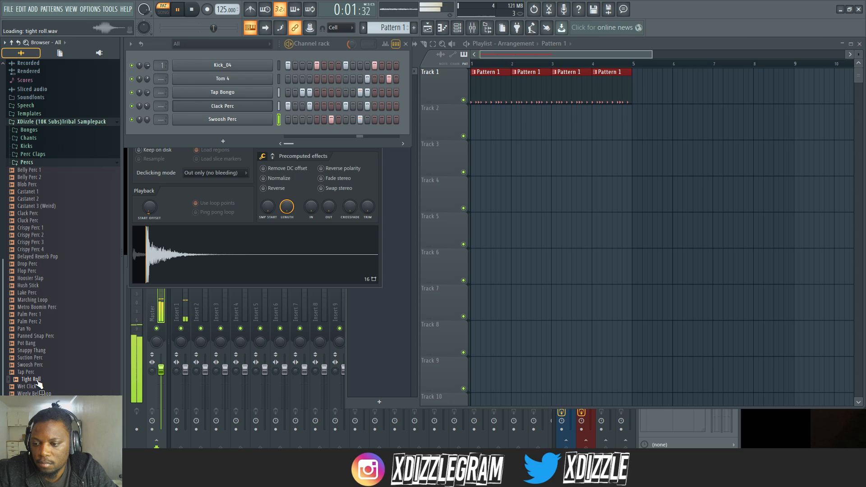
left_click(40, 387)
left_click(41, 336)
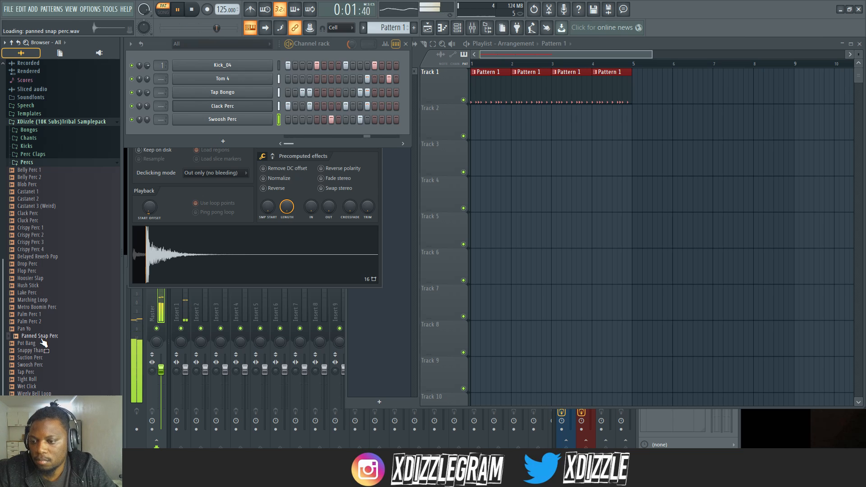
left_click(40, 342)
left_click(38, 328)
left_click(39, 321)
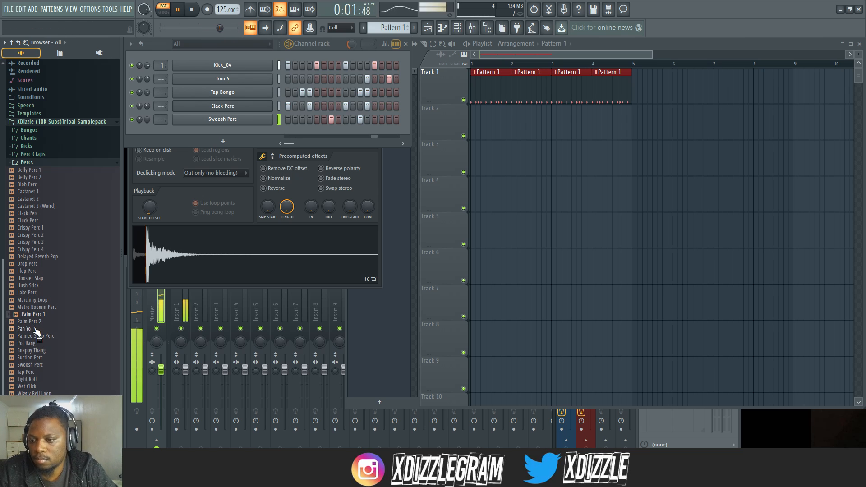
left_click_drag(36, 329, 226, 133)
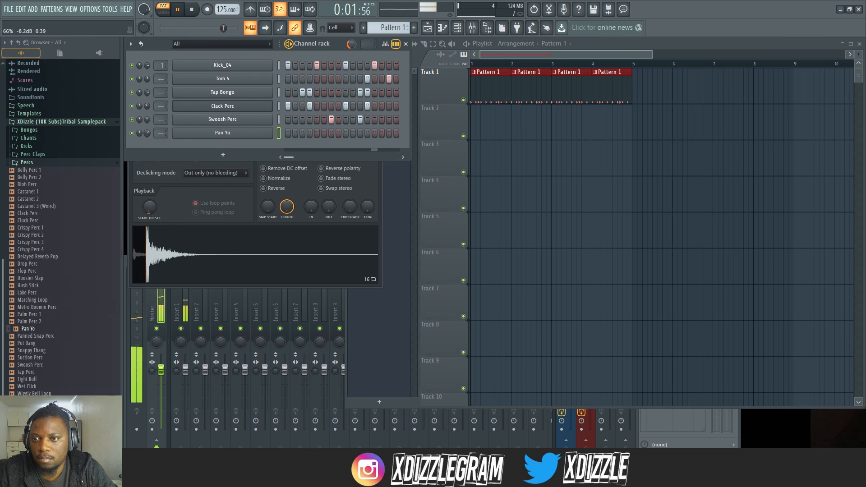
Move the Swoosh Perc hit from step 11 to step 15 and readjust the channel's volume
left_click(359, 120)
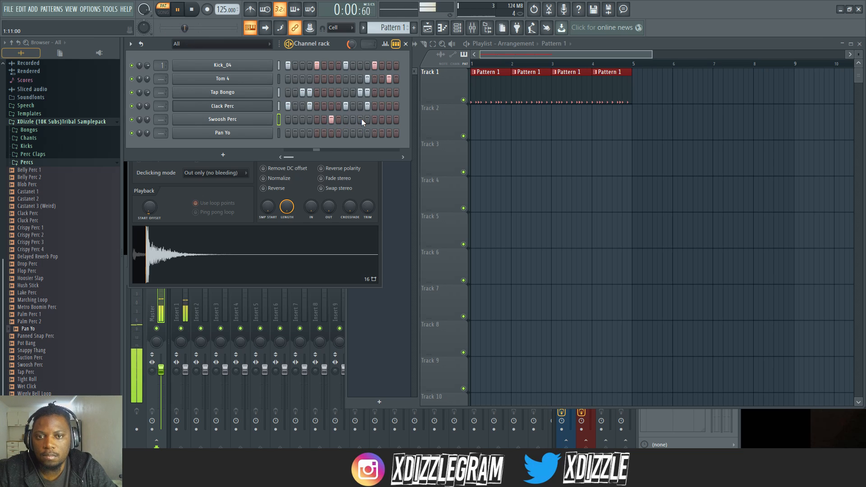
left_click(389, 120)
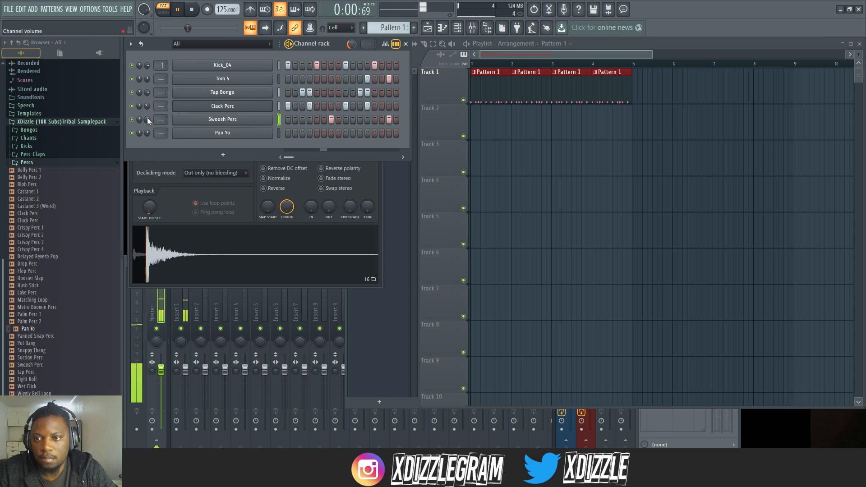
left_click_drag(147, 120, 147, 139)
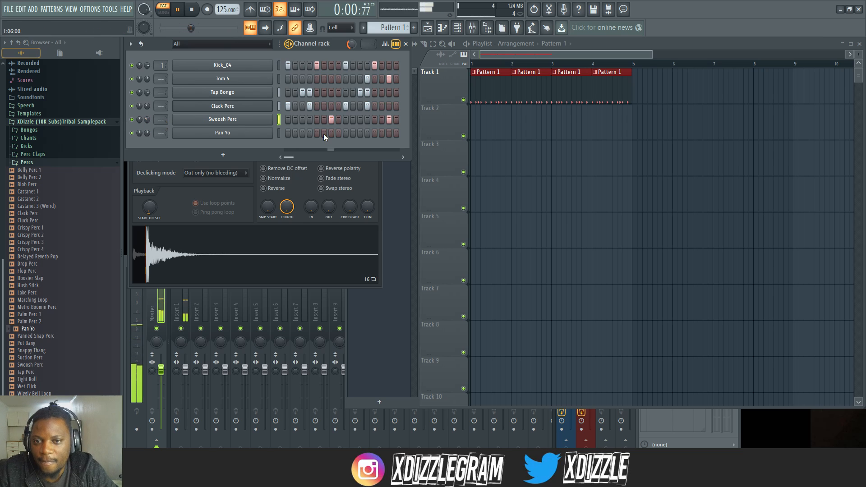
Place a Pan Yo hit on step 1, lower the channel's volume to 25%, and stop playback after listening
left_click(289, 133)
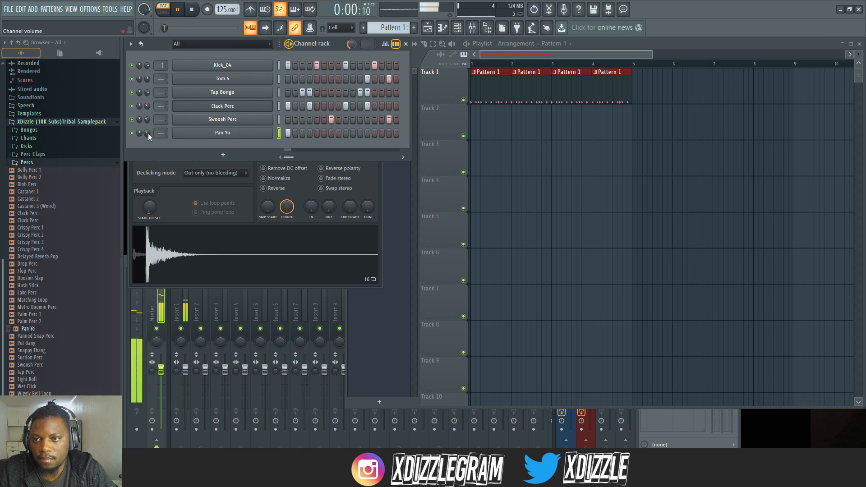
left_click_drag(146, 133, 147, 140)
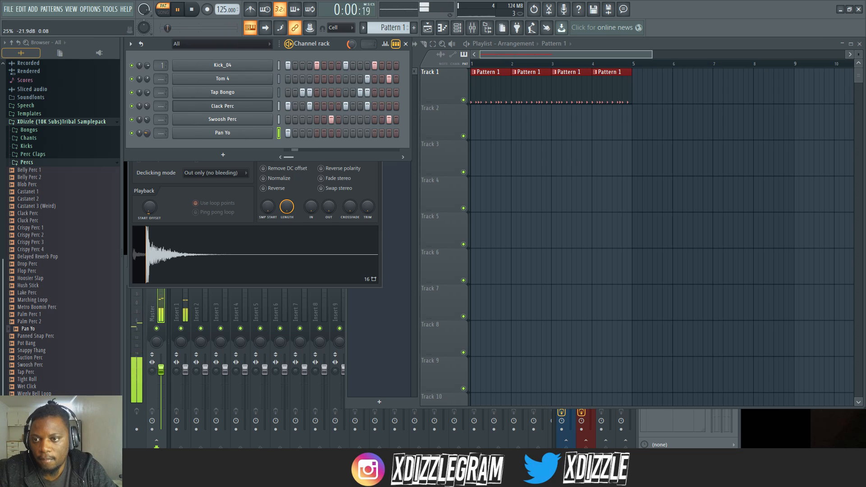
left_click(27, 162)
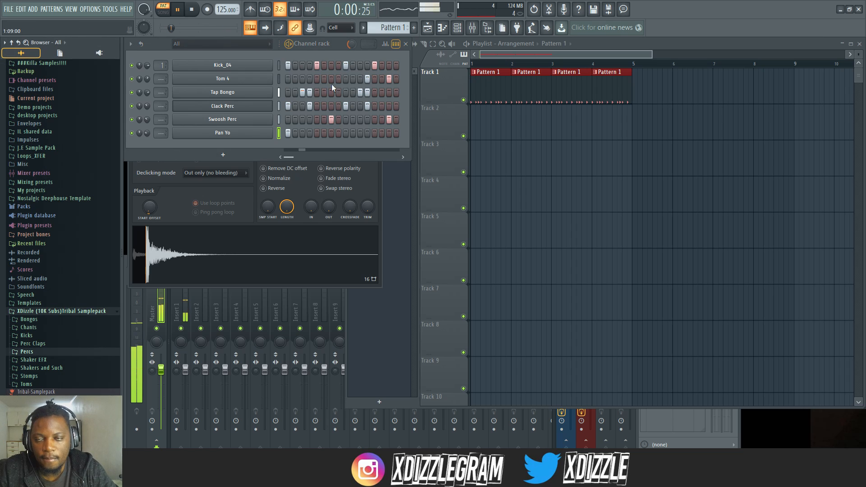
left_click(581, 44)
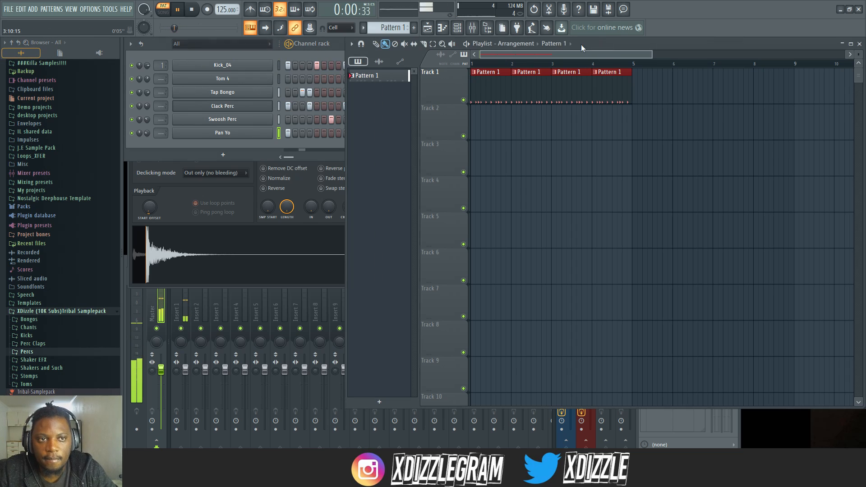
key("space")
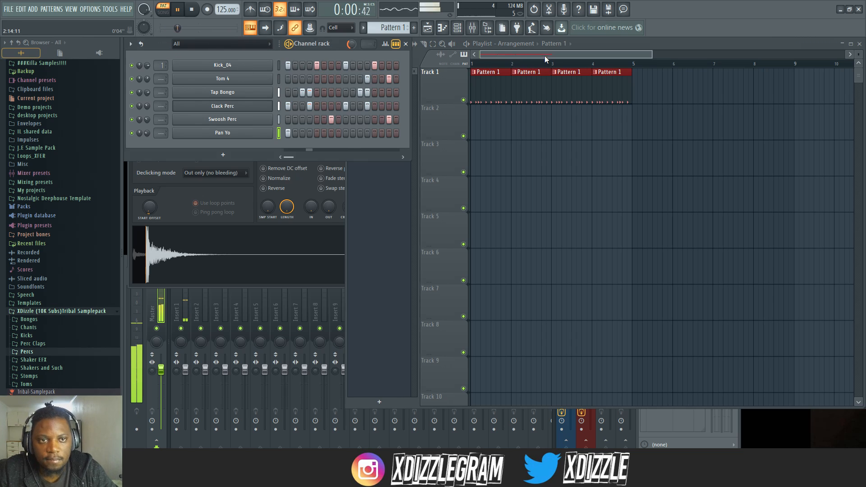
left_click(192, 54)
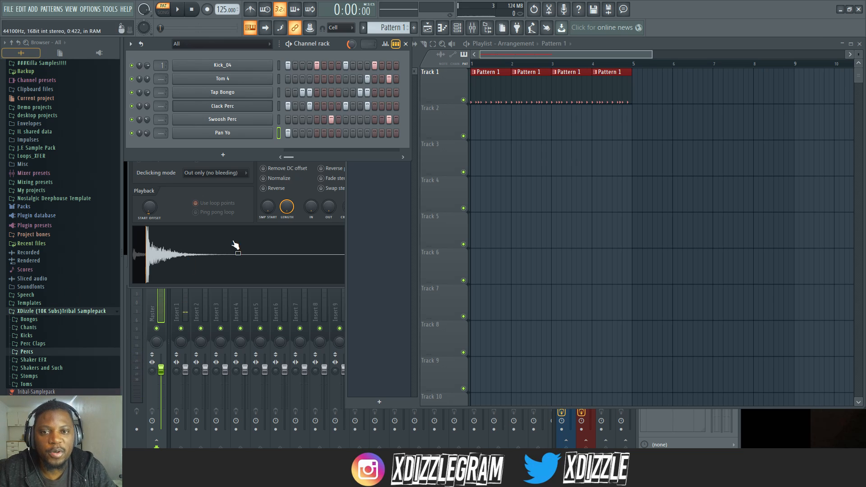
Create an empty Pattern 2 and add the Big Room Pluck preset from the XDizzle Deephouse GMS Presets as a new channel
key("F4")
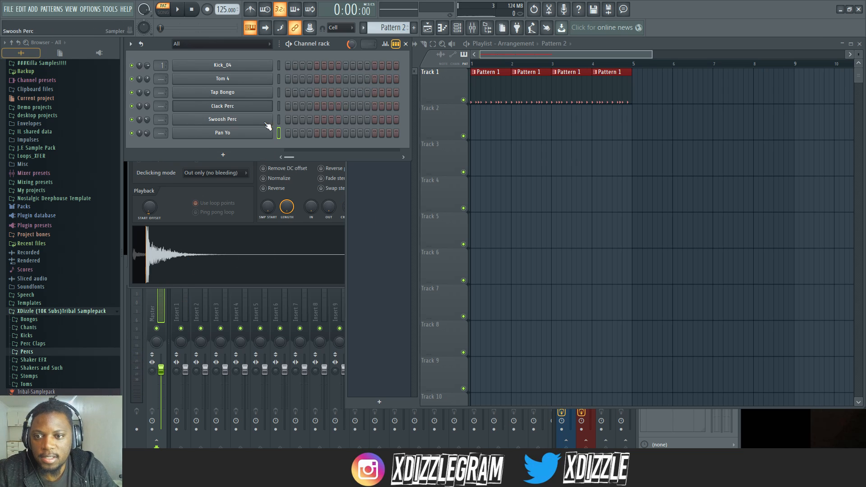
left_click(223, 155)
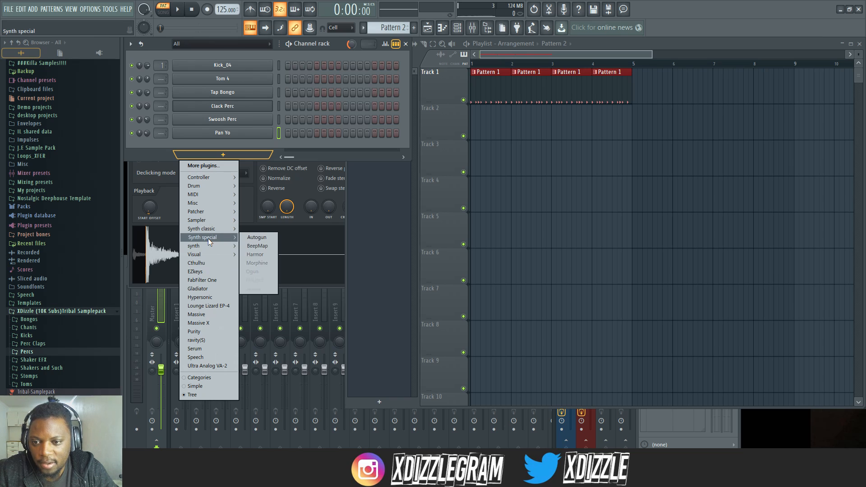
mouse_move(213, 219)
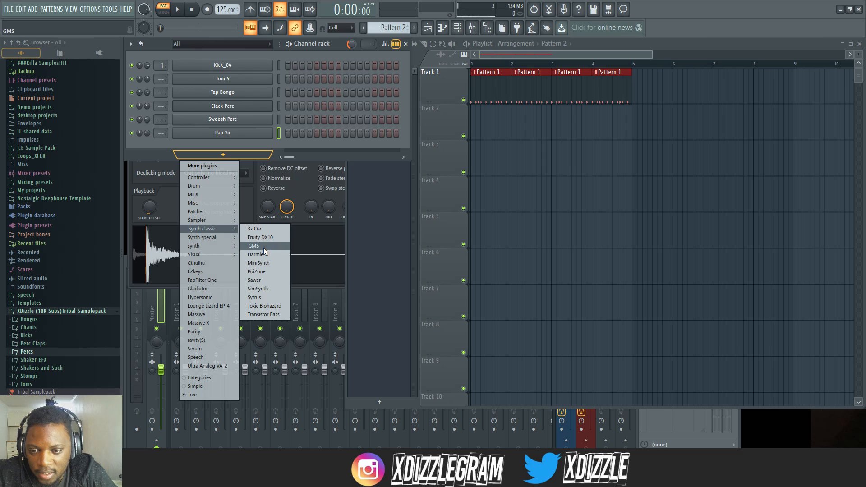
left_click(48, 312)
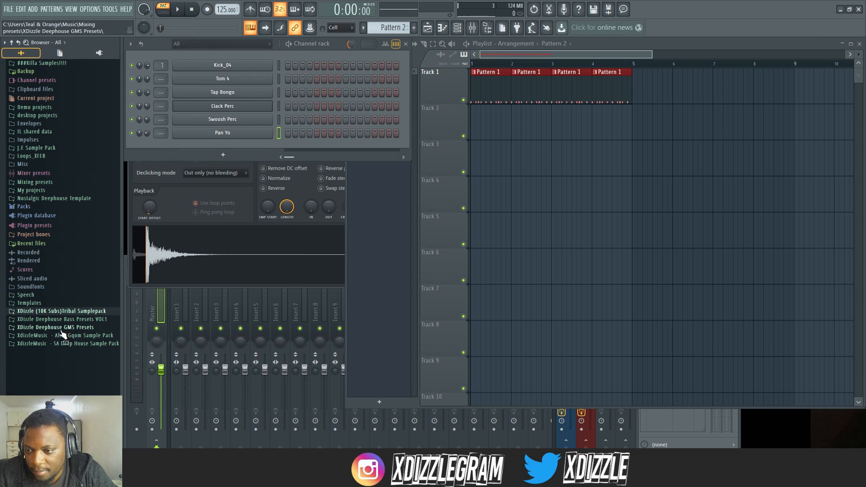
left_click(86, 328)
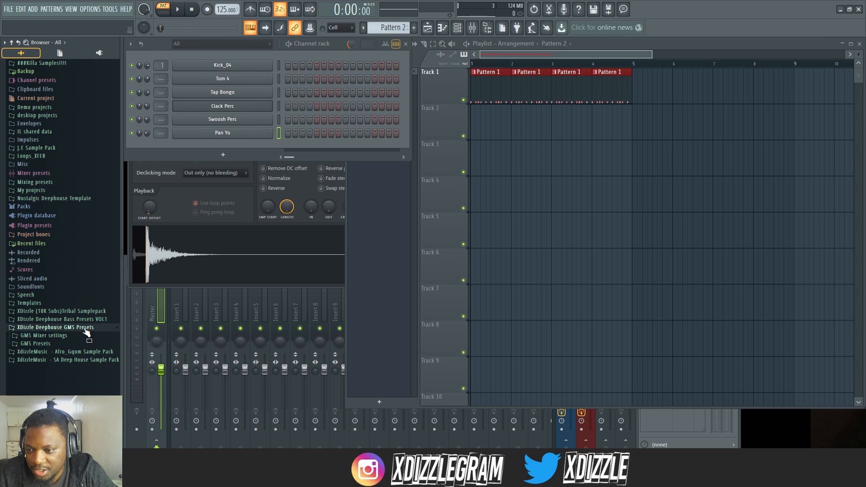
left_click(63, 344)
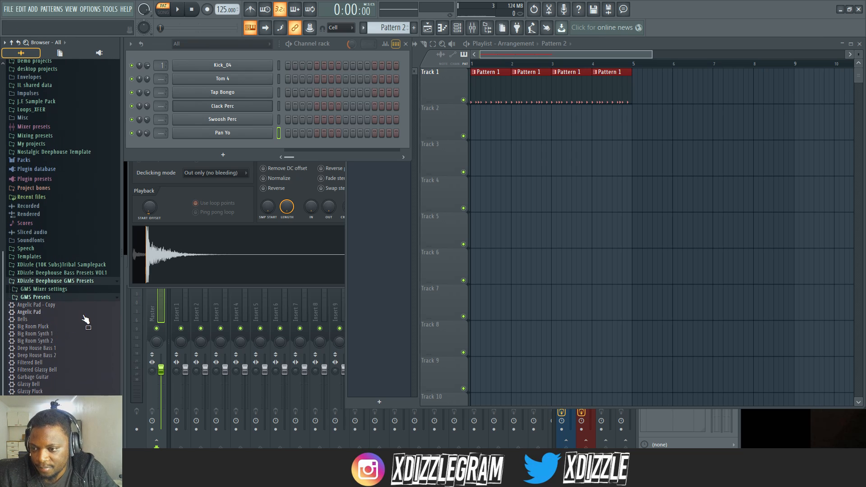
left_click(43, 333)
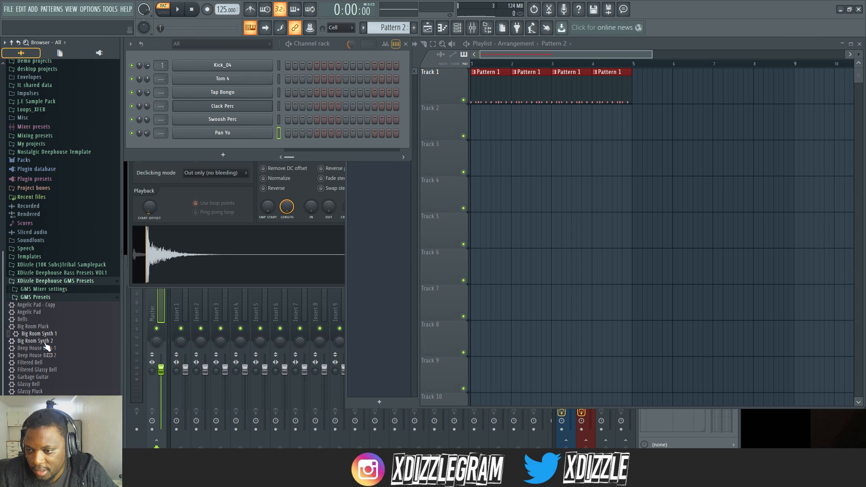
left_click_drag(33, 326, 247, 145)
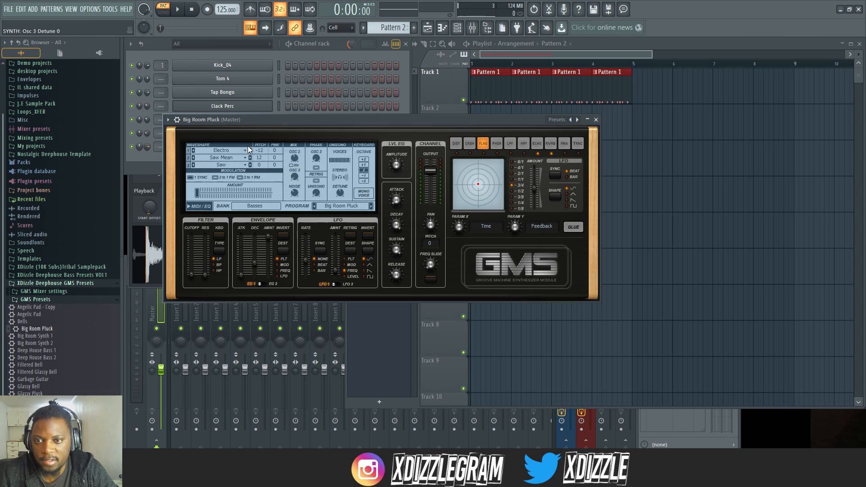
left_click_drag(325, 121, 407, 143)
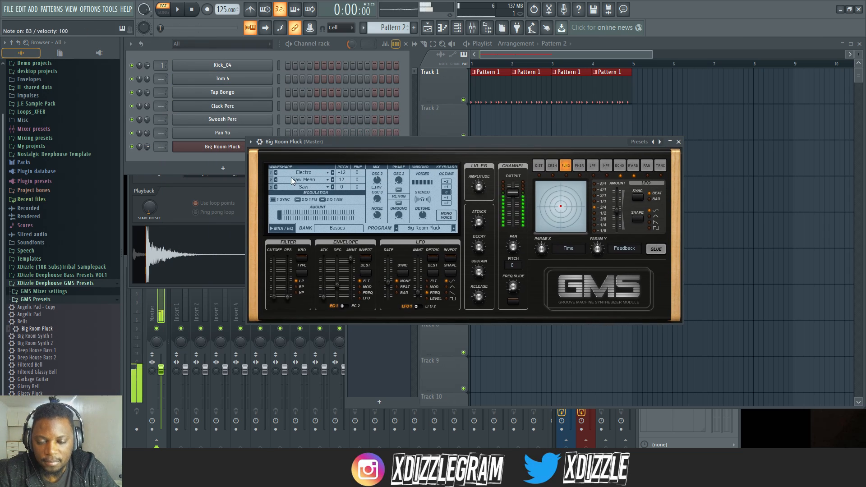
Open the piano roll for Big Room Pluck and place an A5 note at the start of bar 1, previewing it
right_click(267, 146)
left_click(300, 145)
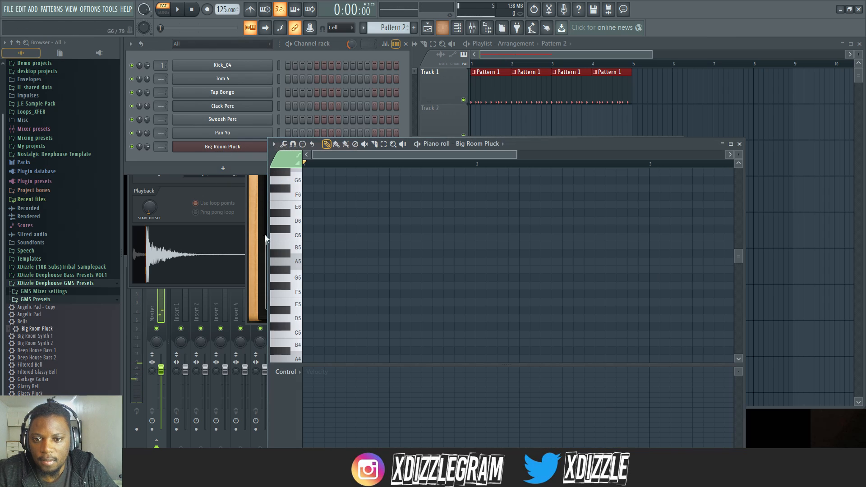
scroll(299, 257, "up", 3)
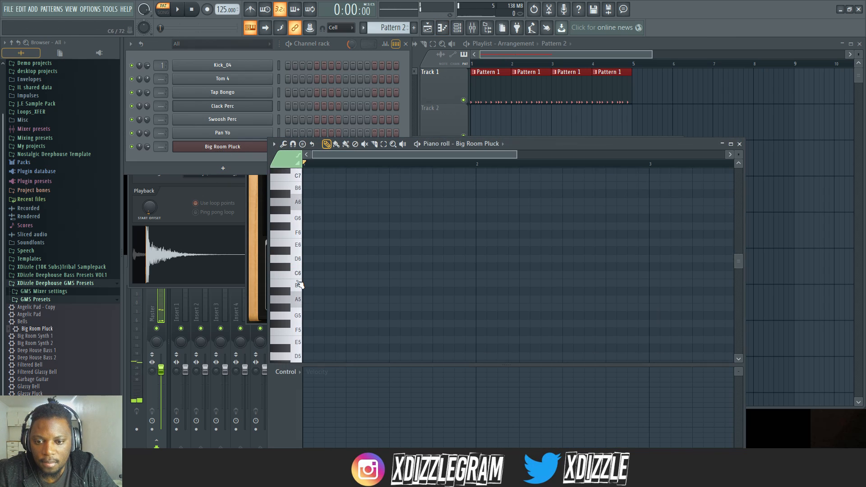
scroll(300, 284, "down", 4)
left_click(308, 237)
key("space")
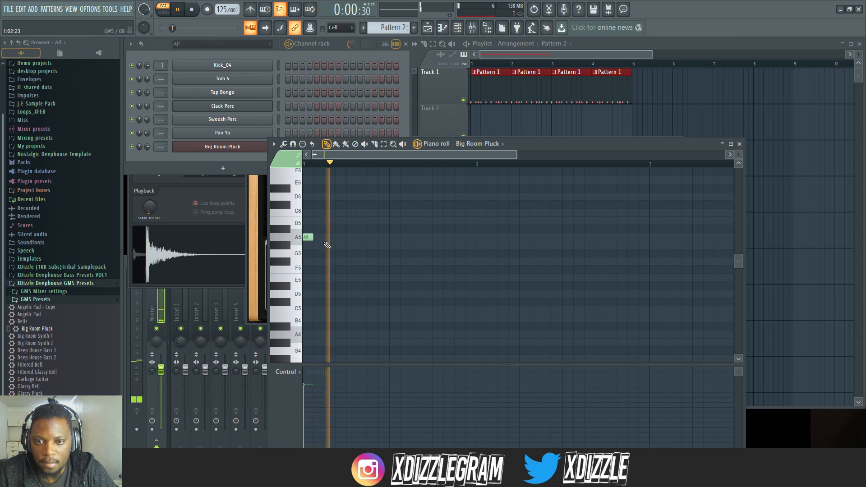
Add a B5 note and a C6 note consecutively after the A5 note and preview the phrase
key("space")
left_click(319, 212)
key("space")
key("space")
mouse_move(319, 212)
left_mouse_down()
mouse_move(319, 231)
mouse_move(319, 220)
left_mouse_up()
left_click(329, 212)
key("space")
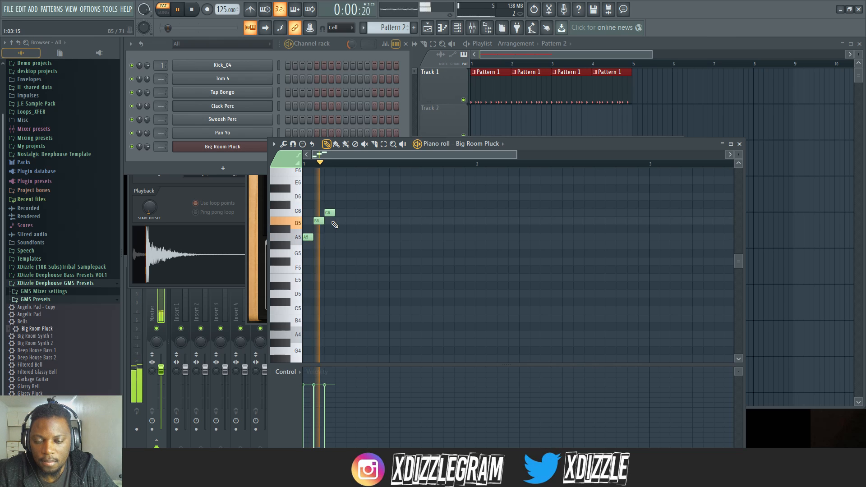
key("space")
Duplicate the A5, B5, C6 phrase on every beat until it fills bar 1 and play the pattern
mouse_move(353, 249)
left_mouse_down()
mouse_move(302, 209)
mouse_move(367, 238)
mouse_move(356, 237)
left_mouse_up()
left_click_drag(410, 260, 303, 202)
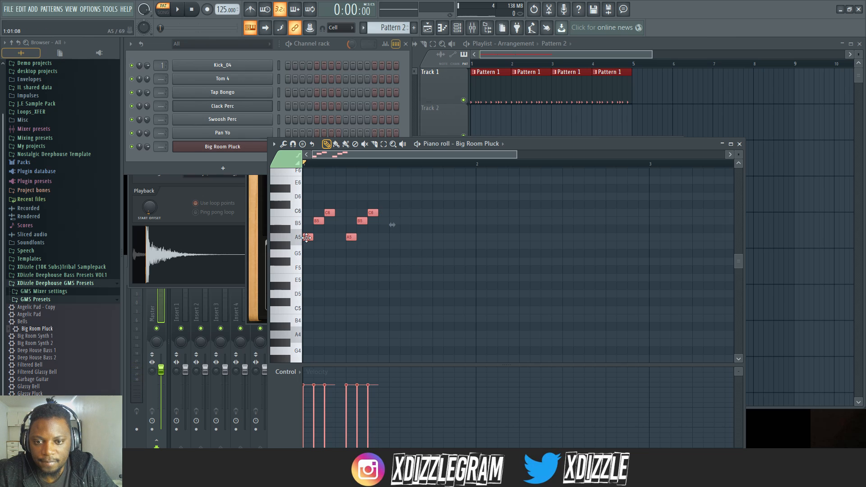
left_click_drag(307, 237, 390, 238)
key("space")
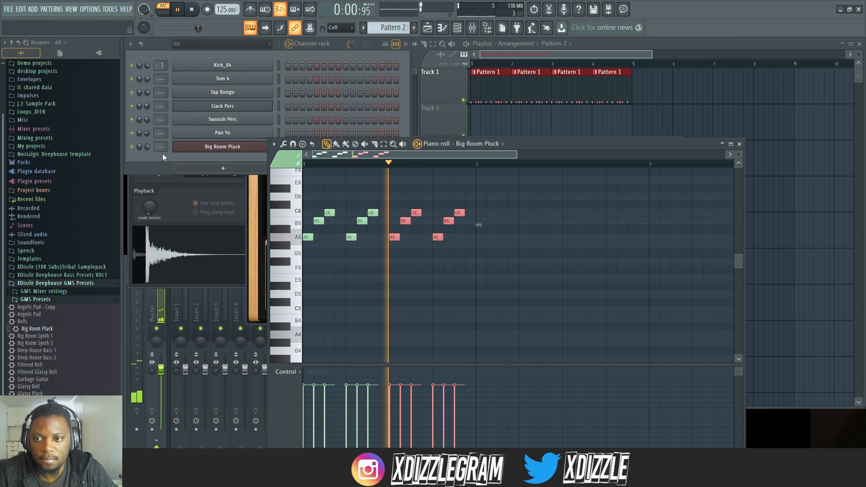
Open the Big Room Pluck synth and try a higher filter cutoff while the melody plays
left_click(222, 146)
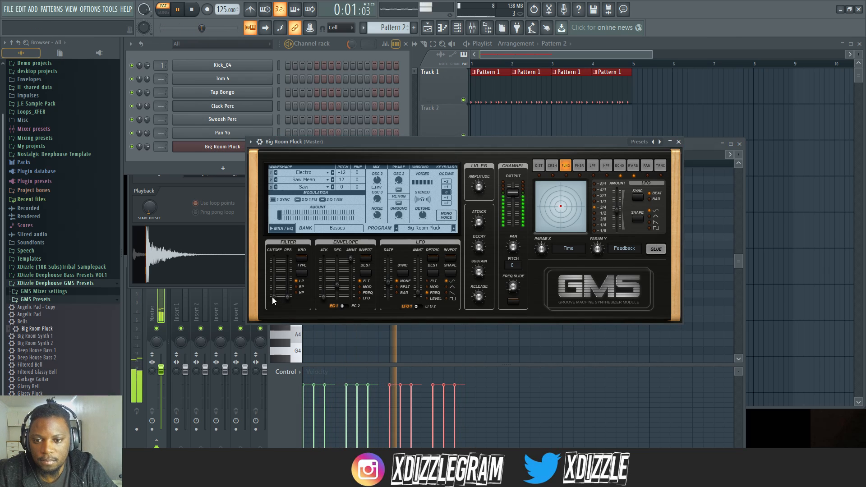
left_click_drag(274, 296, 274, 280)
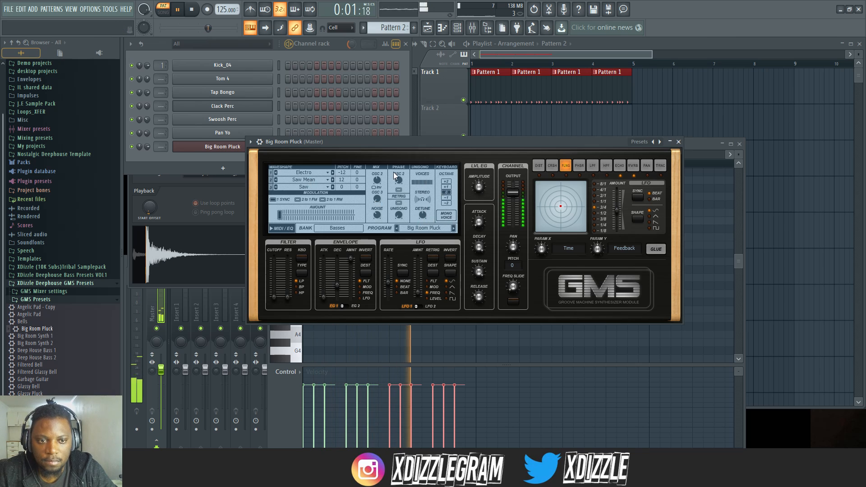
left_click_drag(368, 144, 415, 206)
Stop playback and place four Pattern 2 clips on Track 2 of the playlist, across bars 1 to 4
left_click(468, 118)
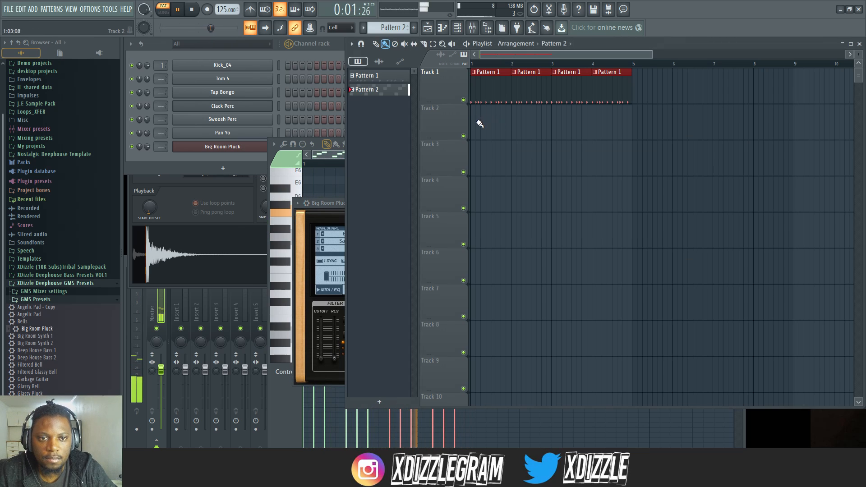
key("space")
left_click_drag(475, 125, 606, 123)
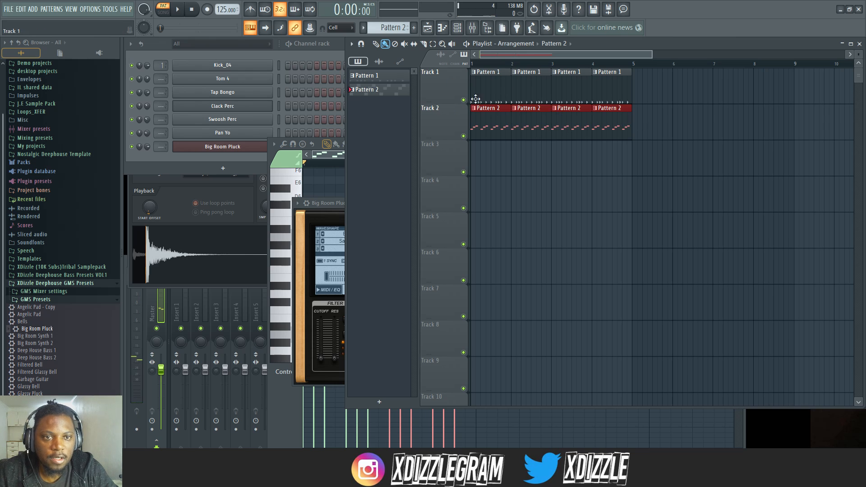
Play the song with only the Kick_04 percussion audible, lower the kick's volume, and unmute Tom 4
left_click(132, 133)
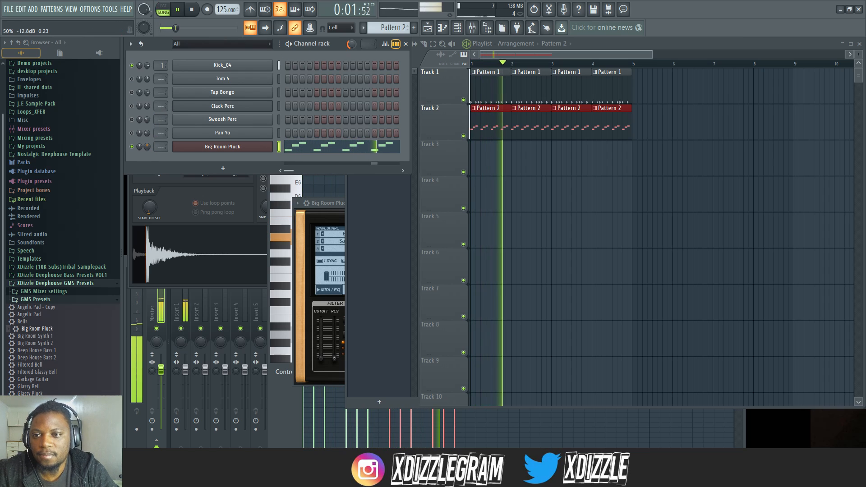
left_click_drag(147, 66, 148, 84)
left_click(131, 79)
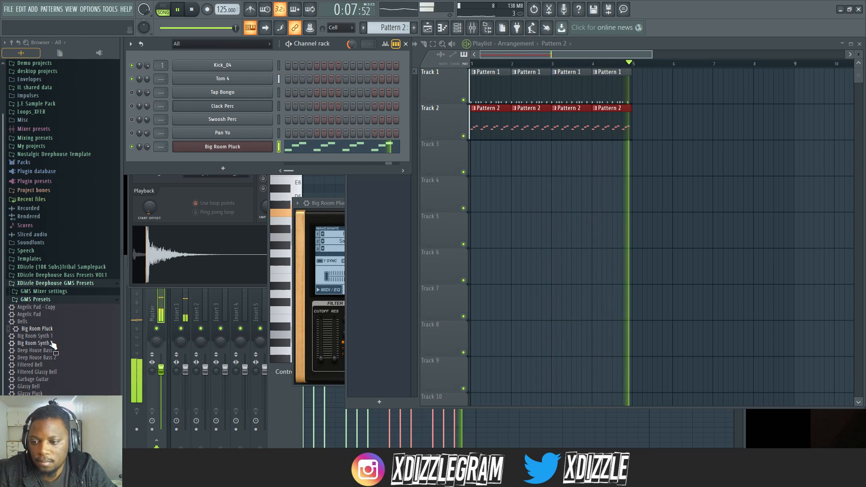
Transpose the Big Room Pluck melody down one octave and lower that channel's volume
left_click(328, 150)
key("ctrl+Down")
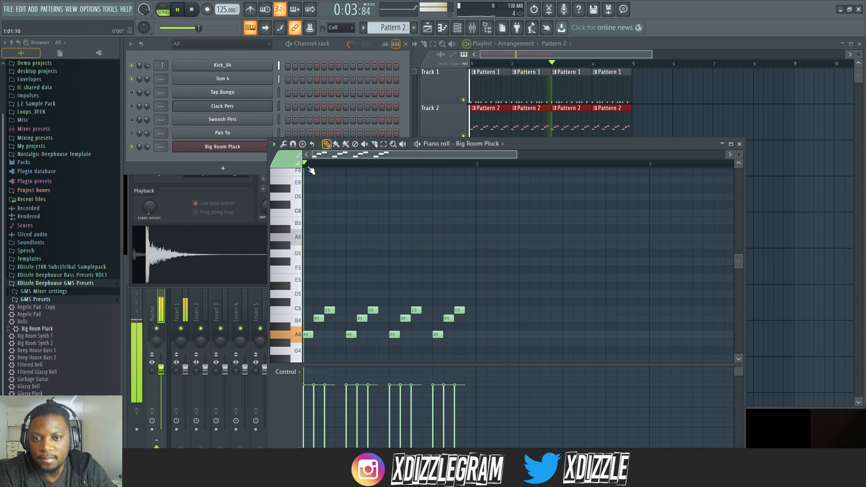
left_click_drag(147, 146, 147, 155)
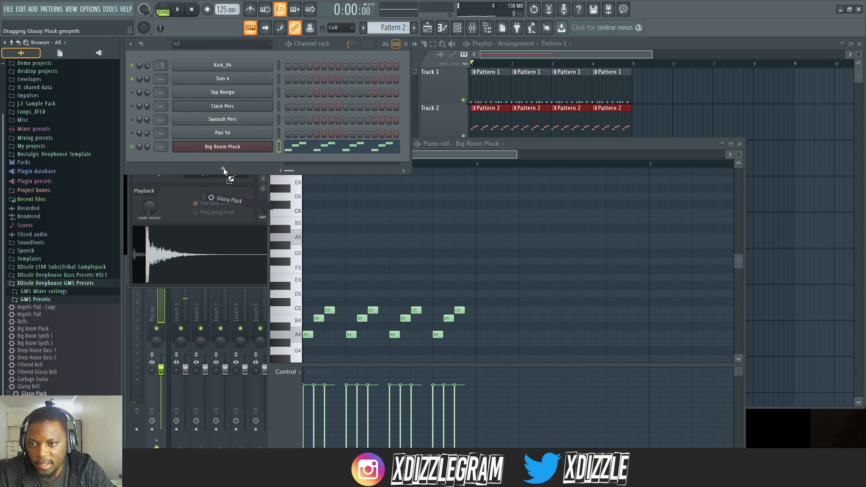
Add the Glassy Pluck GMS preset as a new channel and open its piano roll
left_click_drag(223, 171, 224, 166)
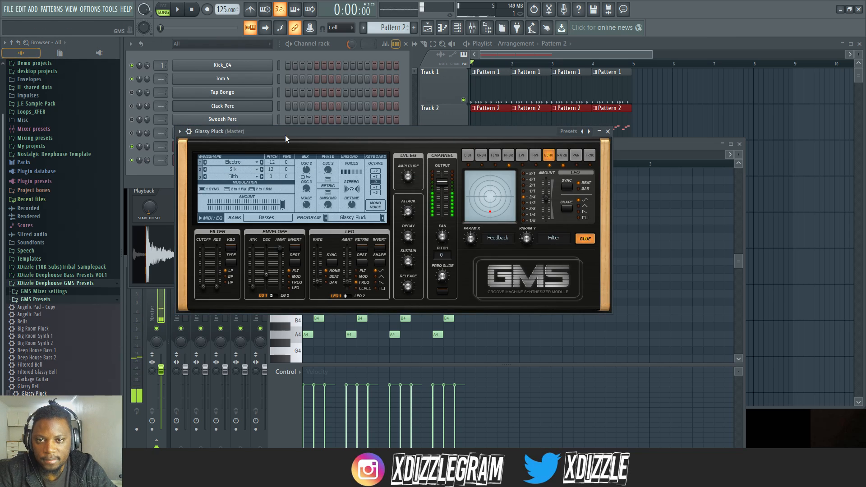
left_click_drag(326, 132, 396, 136)
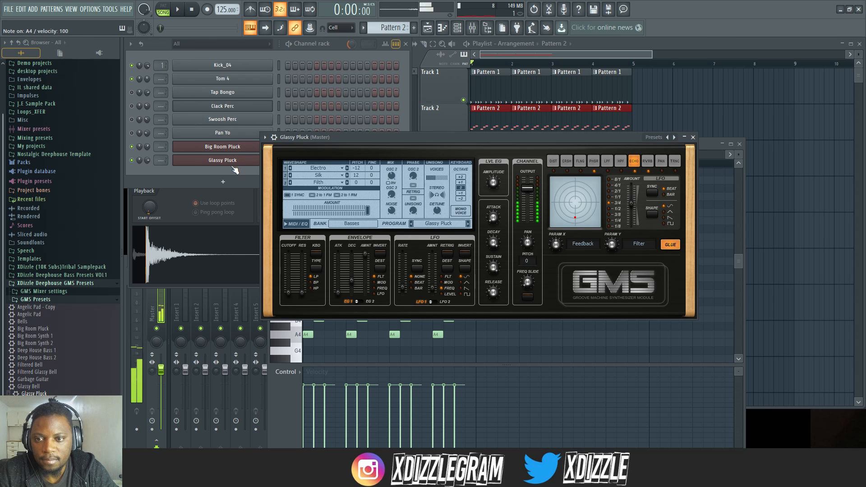
right_click(264, 161)
left_click(269, 165)
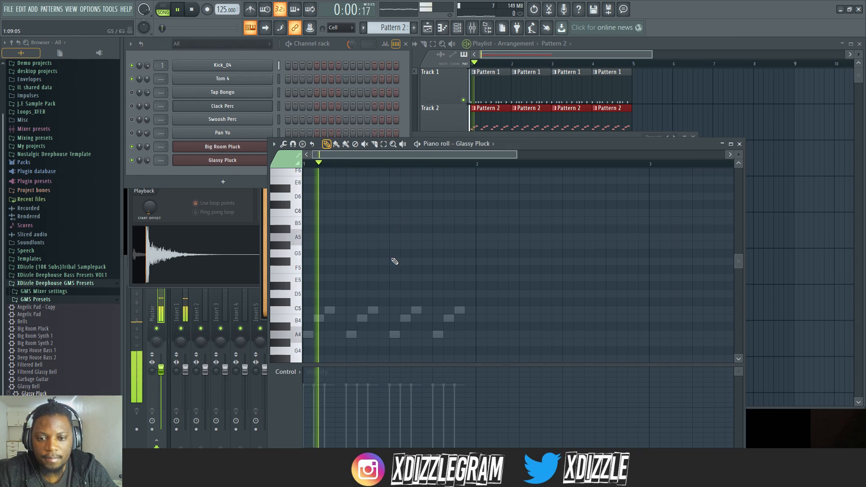
Place two short A4 notes for Glassy Pluck under the second and fourth C5 ghost notes of bar 1
scroll(394, 261, "down", 3)
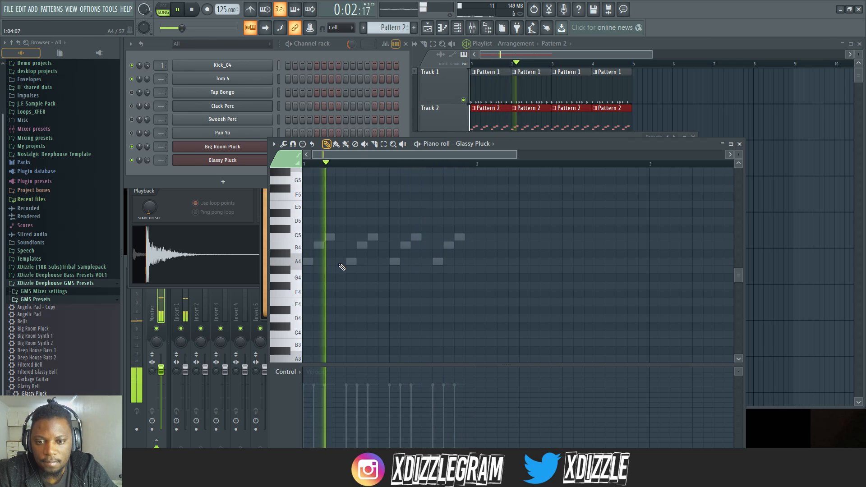
left_click(372, 261)
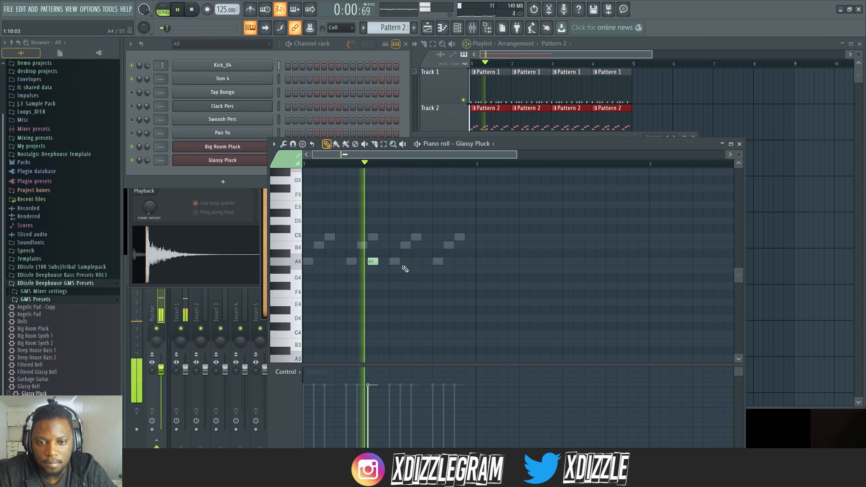
left_click(459, 261)
left_click(288, 261)
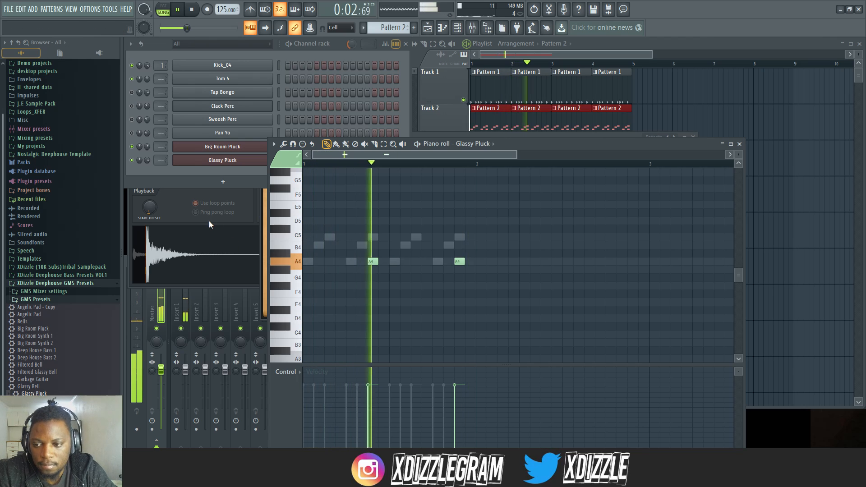
Add the Reese Bass GMS preset as a new channel below Glassy Pluck and preview its sound
scroll(63, 358, "down", 1)
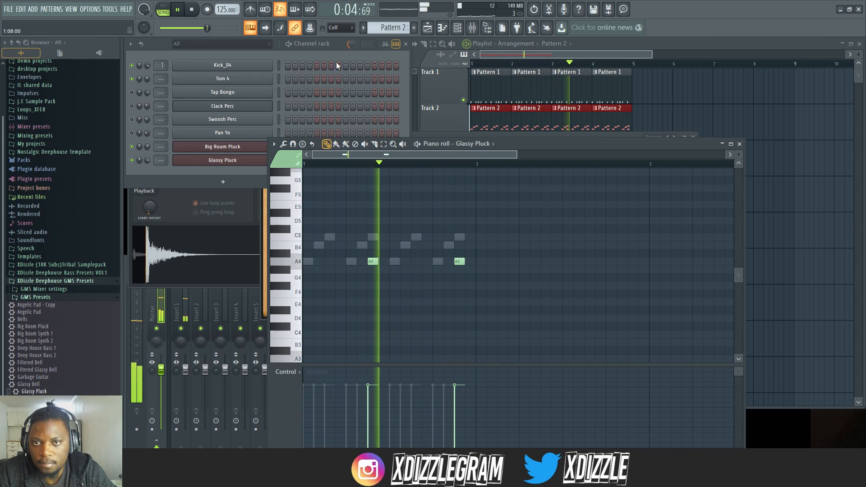
left_click(234, 174)
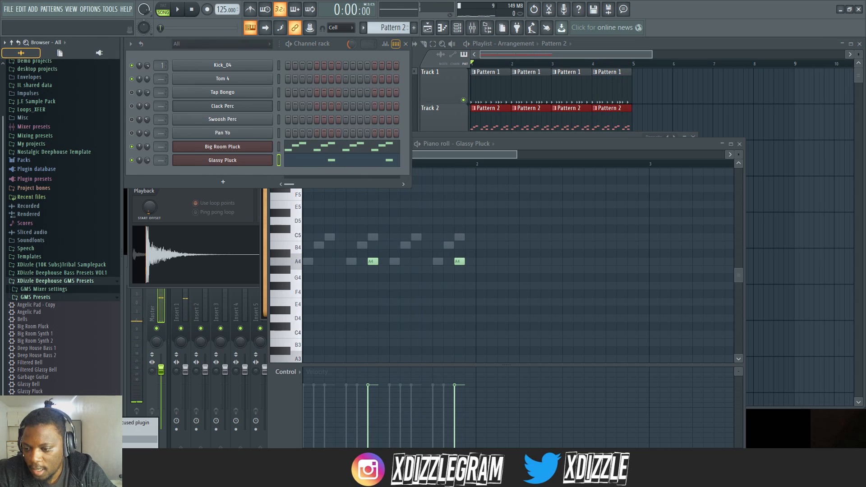
left_click(63, 431)
left_click(335, 48)
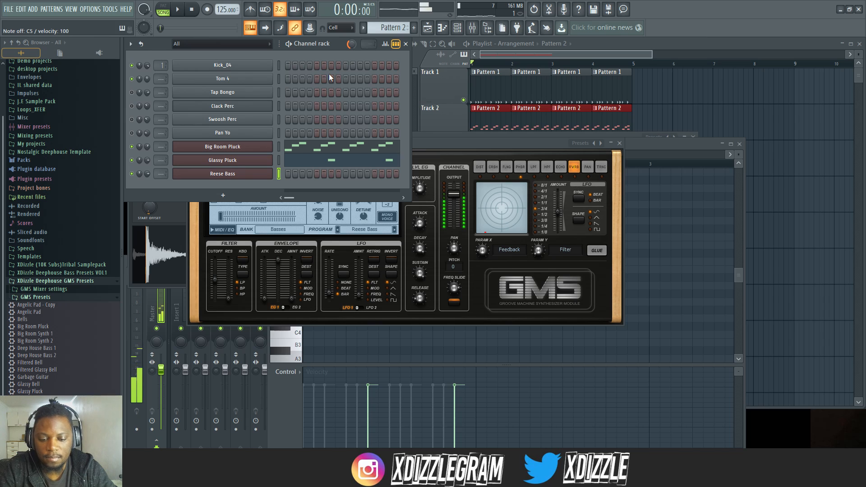
Raise the Reese Bass filter cutoff while the song plays, and stop playback
left_click(213, 283)
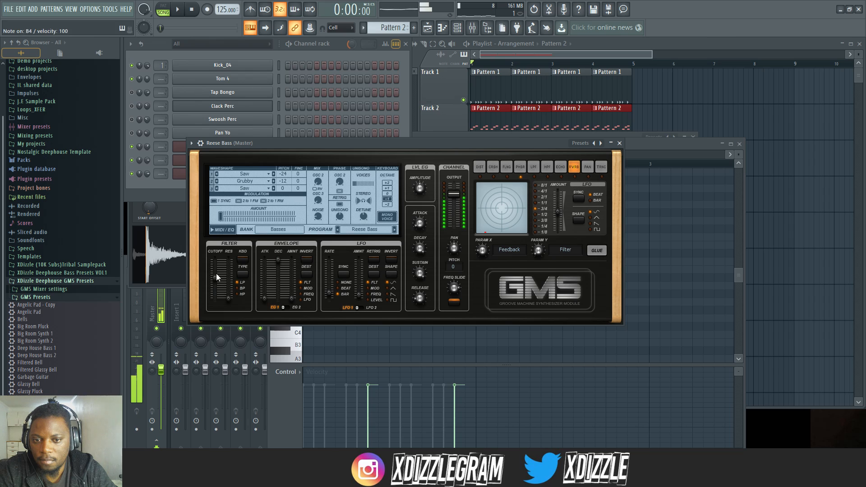
left_click(337, 42)
left_click(615, 45)
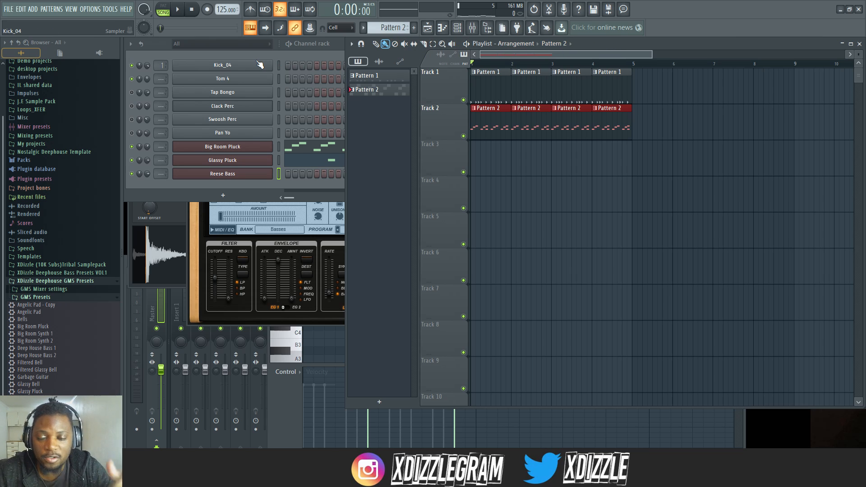
left_click(309, 56)
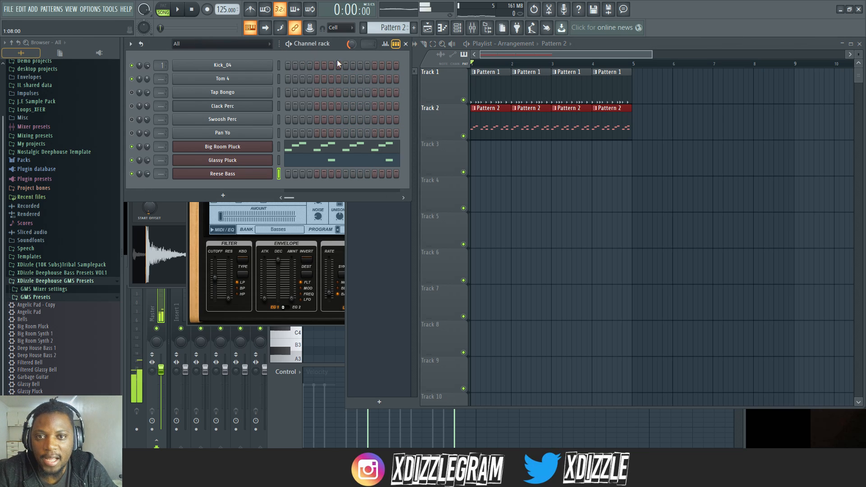
key("space")
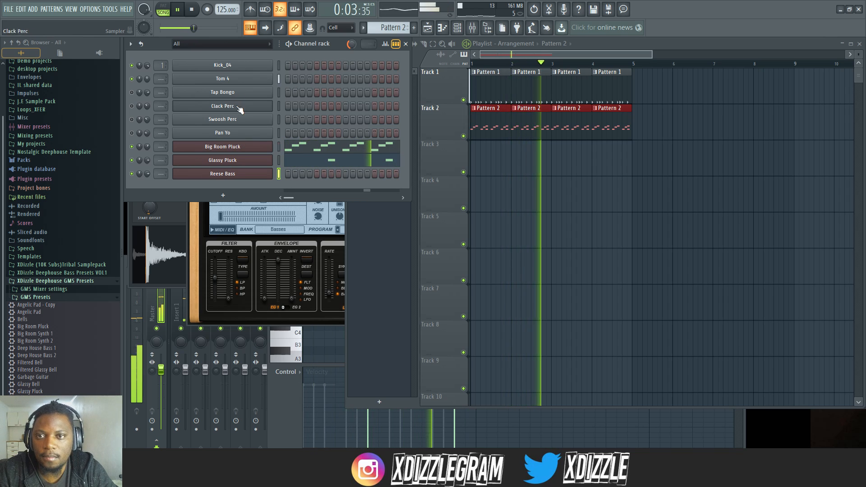
left_click_drag(214, 281, 214, 274)
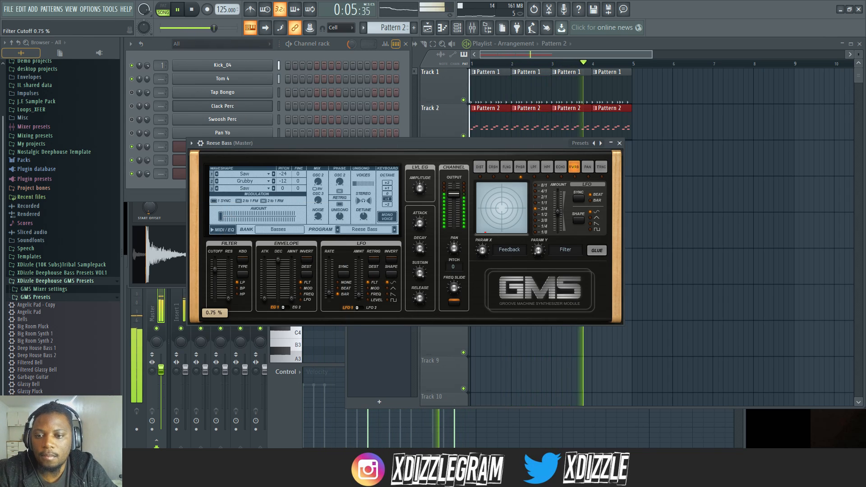
key("space")
Audition Reese Bass notes live over the four-bar arrangement
right_click(250, 27)
left_click(378, 58)
left_click(335, 48)
key("n")
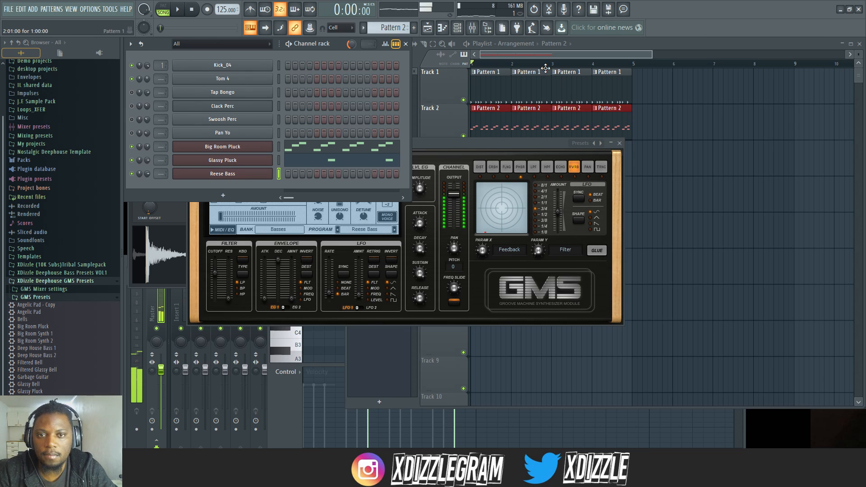
key("space")
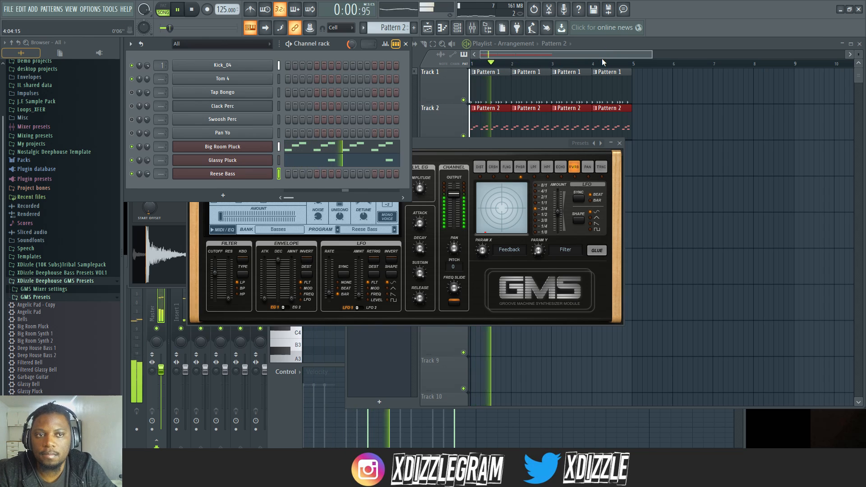
left_click(595, 50)
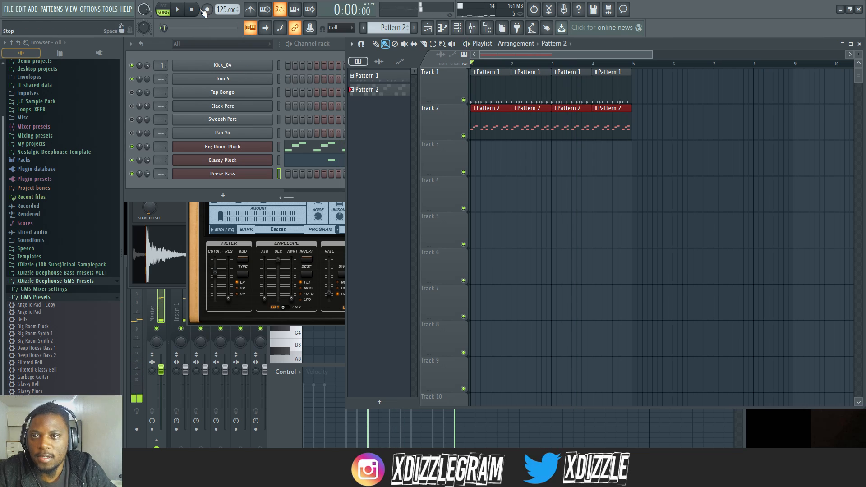
Record a Reese Bass line of A5, F5 and G5 into new Pattern 3 and snap its notes to the grid
left_click(306, 53)
key("F4")
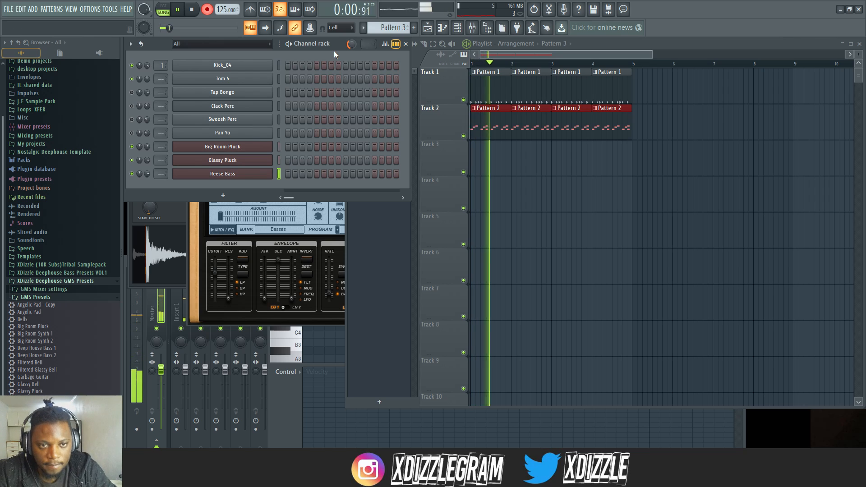
key("b")
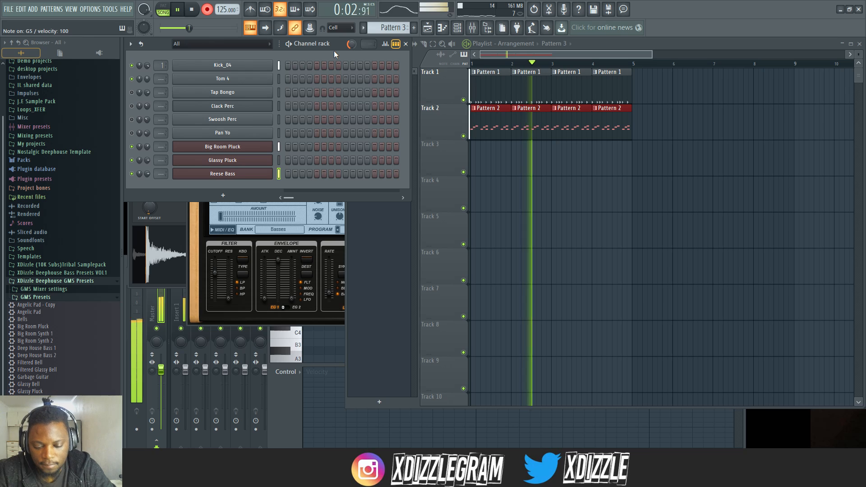
key("space")
left_click(334, 176)
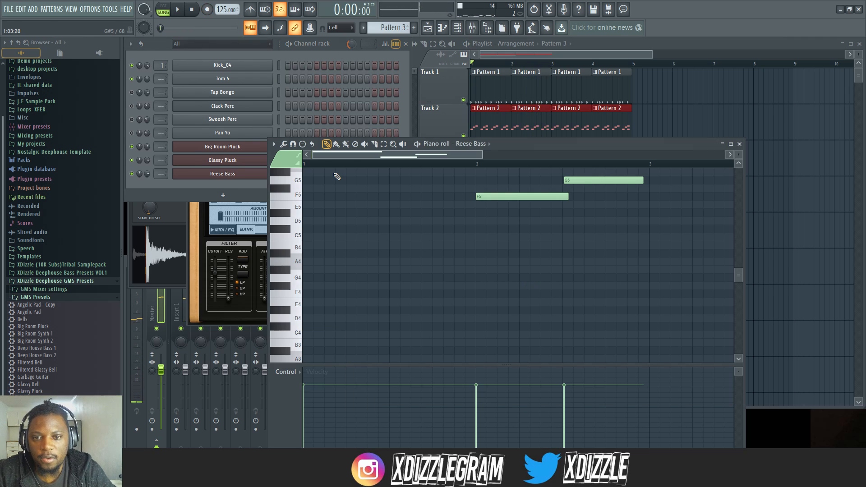
scroll(483, 241, "up", 5)
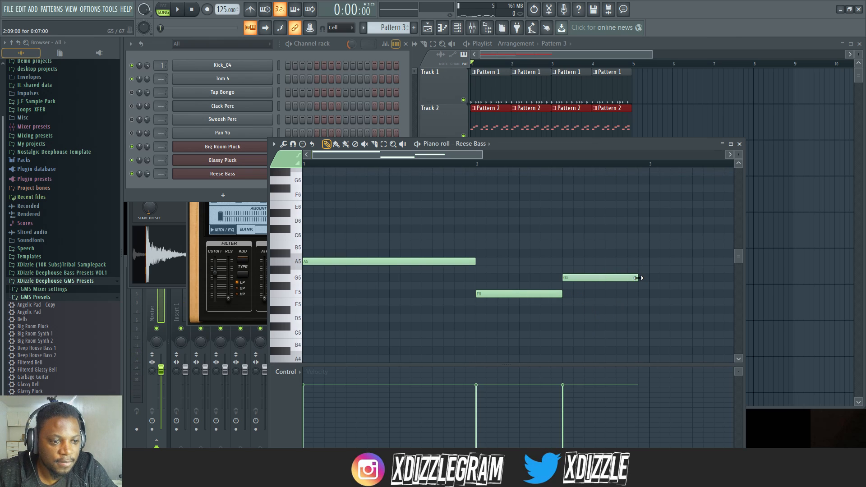
Place two Pattern 3 clips on Track 3 across bars 1 to 4 and play the song
left_click(640, 47)
left_click(557, 155)
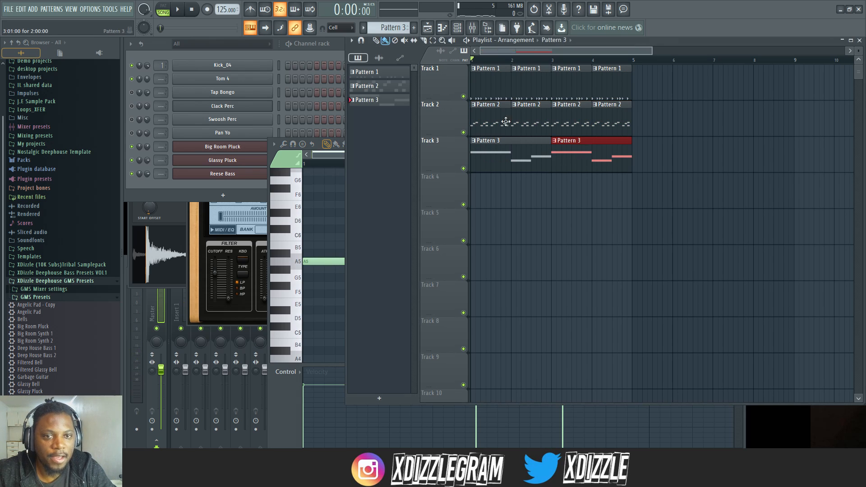
left_click(316, 55)
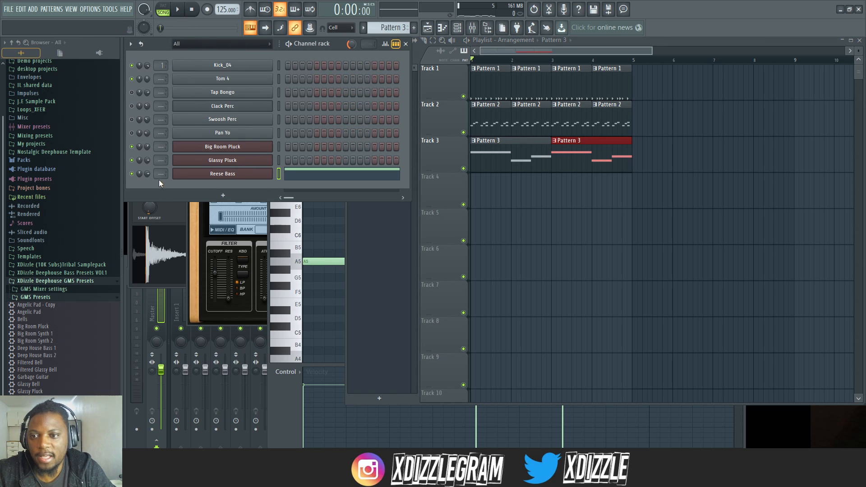
key("space")
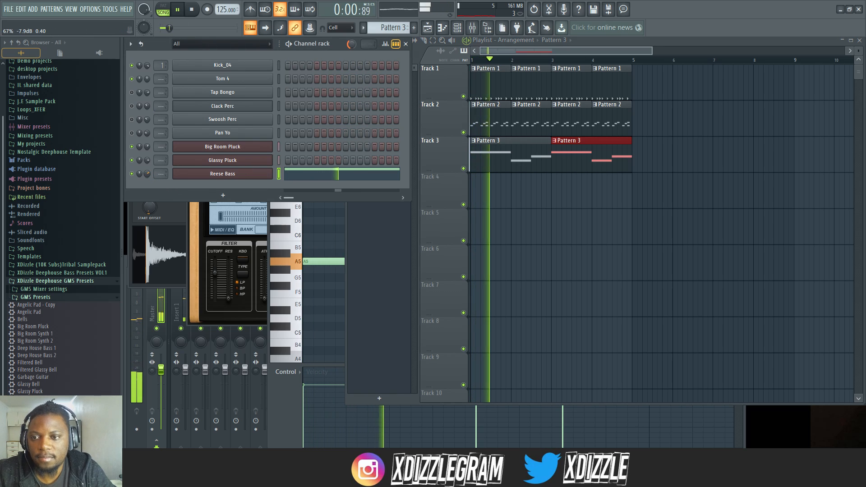
Select all clips on Tracks 1 to 3 and duplicate them across bars 5 to 8
left_click(617, 41)
left_click_drag(666, 184, 467, 64)
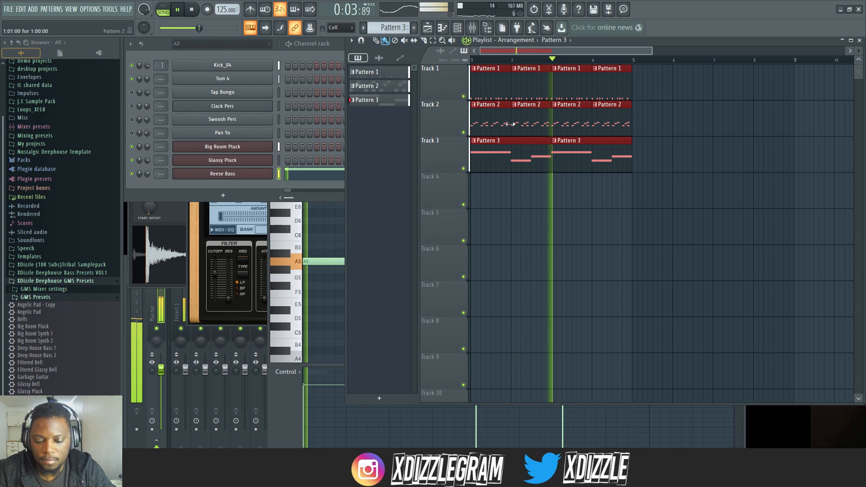
key("ctrl+b")
scroll(593, 63, "down", 2)
scroll(593, 63, "down", 2)
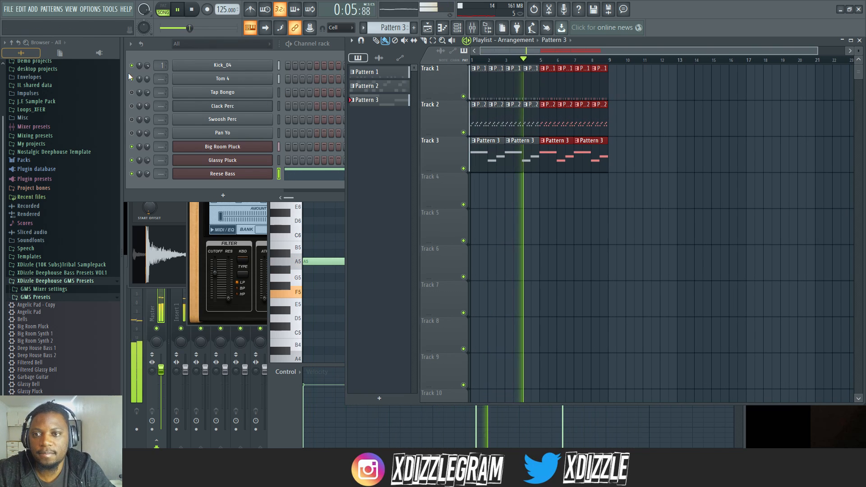
Unmute Tap Bongo, Clack Perc, Swoosh Perc and Pan Yo, and lower the Swoosh Perc volume
left_click(137, 93)
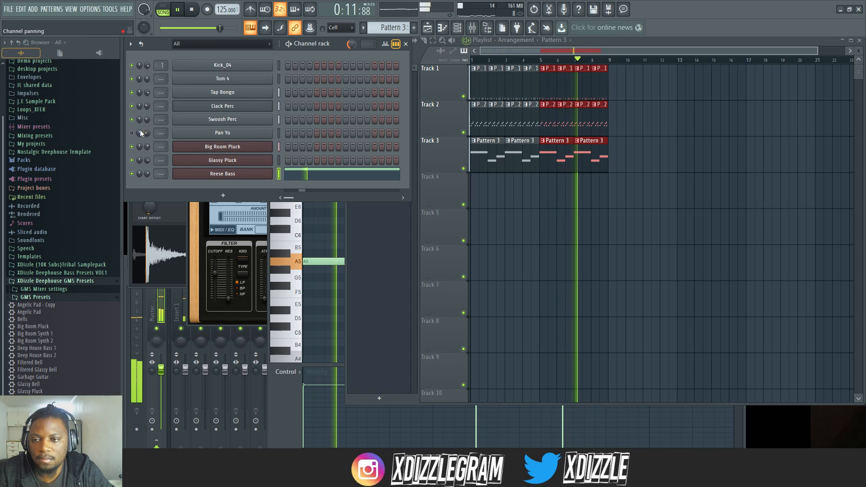
left_click_drag(146, 120, 147, 123)
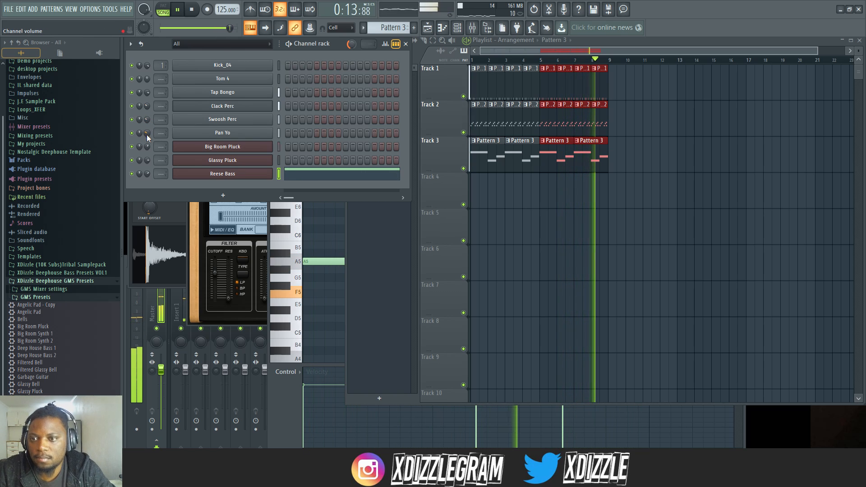
Open Pattern 1 and add Pan Yo hits on steps 4 and 12 while the song plays
double_click(478, 93)
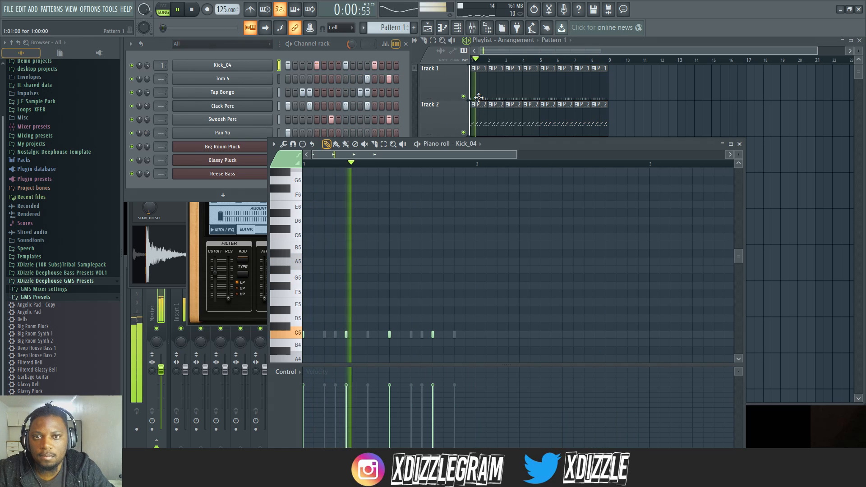
left_click(336, 44)
key("space")
left_click(309, 133)
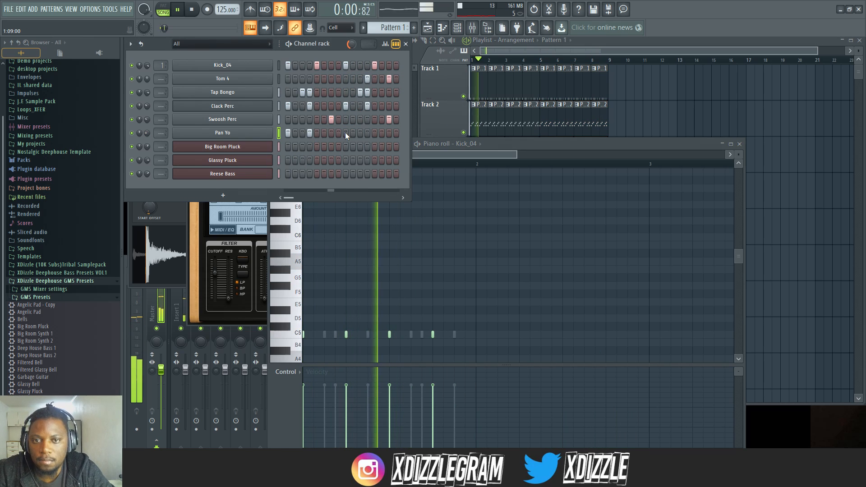
left_click(367, 133)
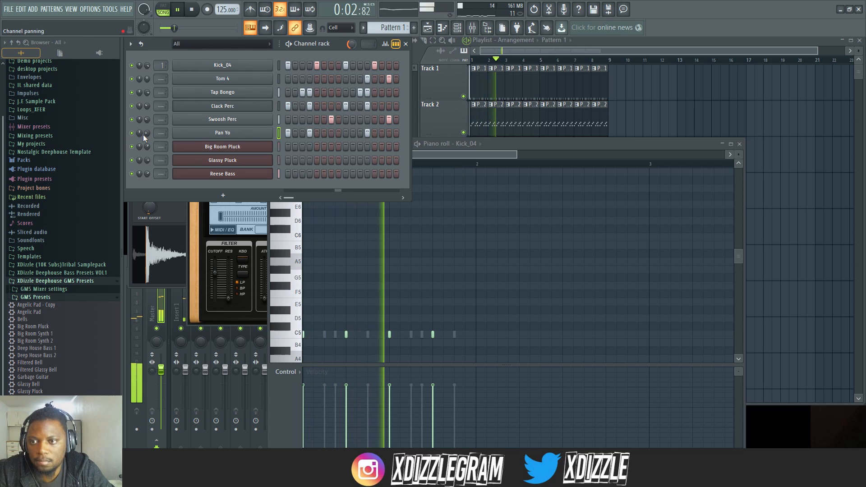
left_click(602, 46)
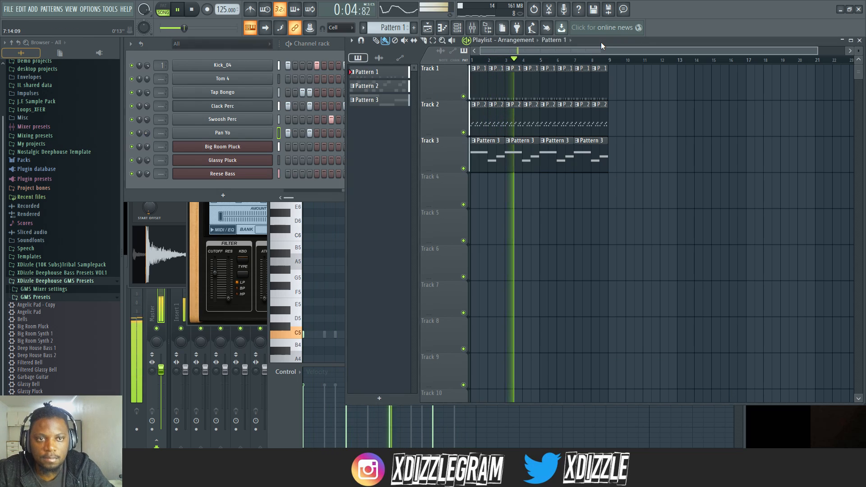
left_click_drag(856, 47, 856, 50)
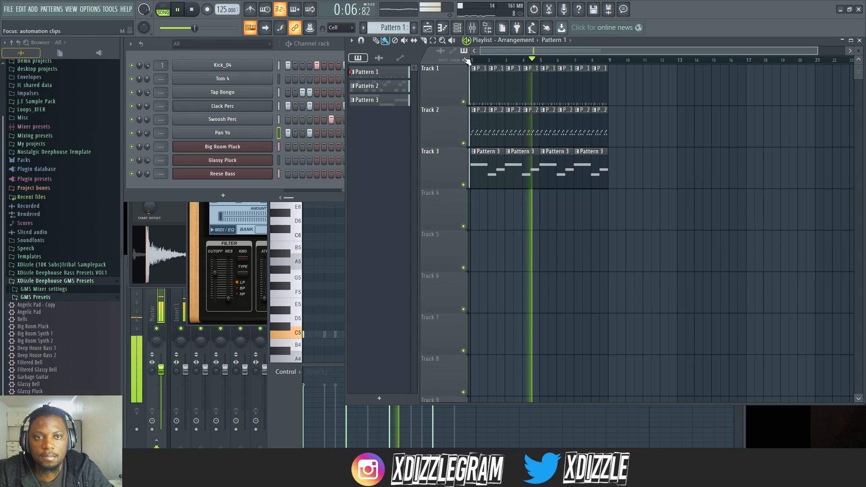
scroll(509, 50, "up", 3)
left_click(271, 51)
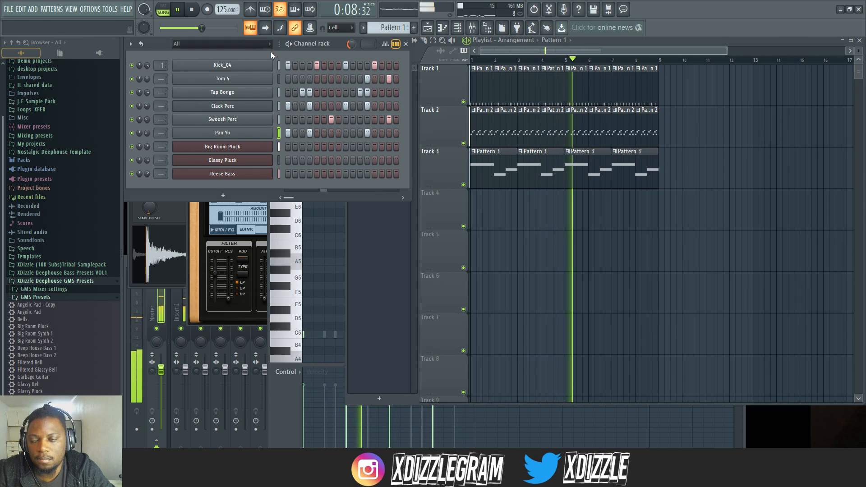
Open the Hi-Hats folder of the XdizzleMusic SA Deep House Sample Pack and add Hi-Hat (8) as a new channel
left_click(49, 281)
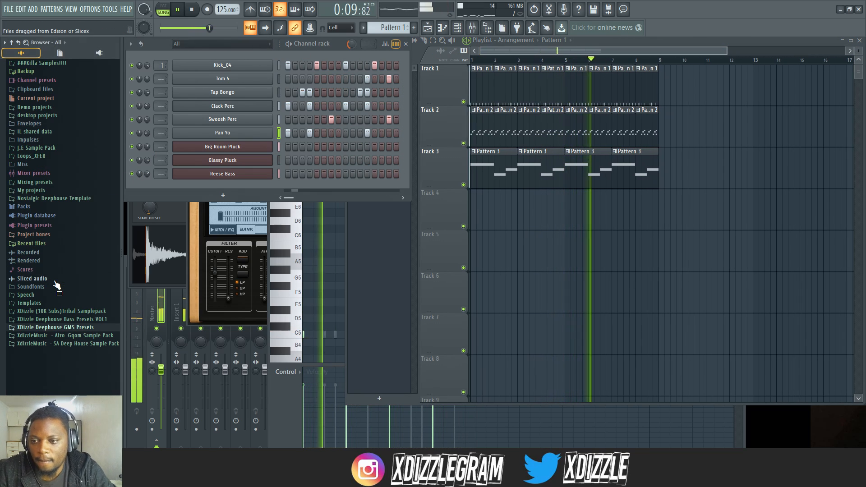
left_click(76, 343)
left_click(43, 357)
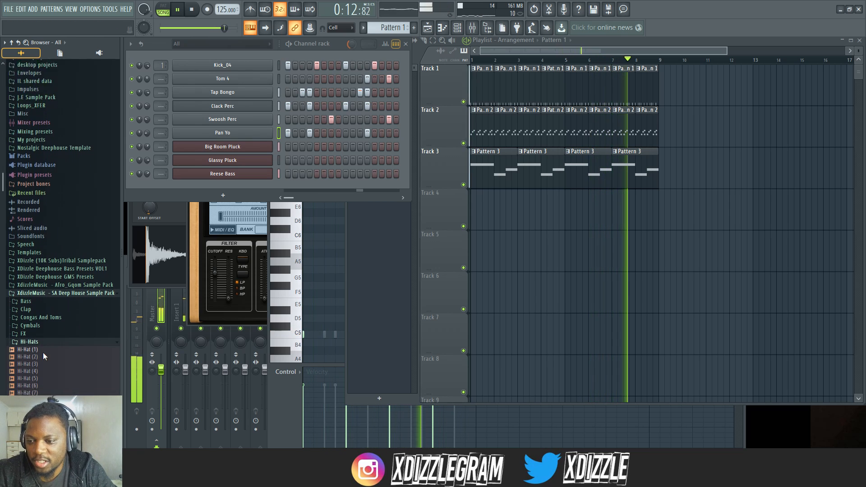
scroll(50, 280, "down", 5)
left_click(42, 239)
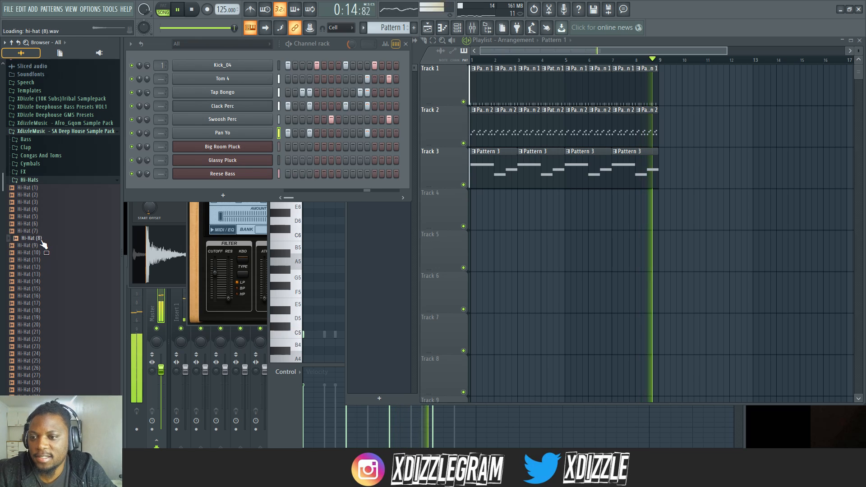
left_click_drag(43, 244, 234, 185)
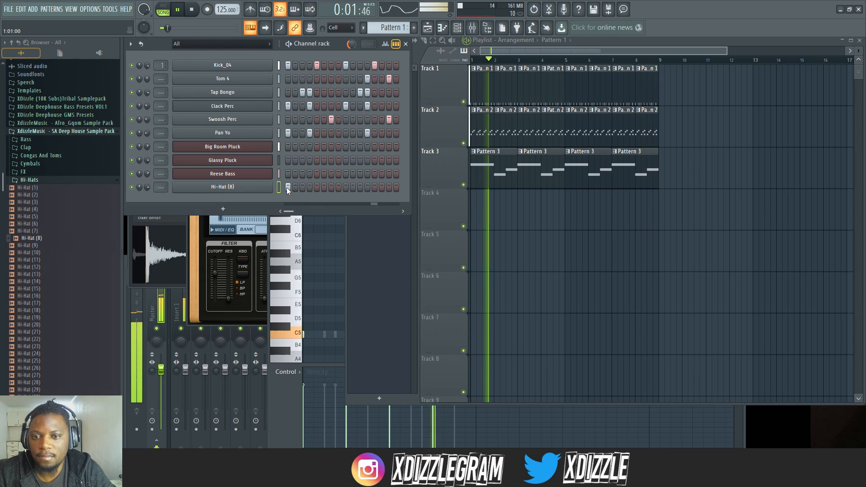
Program Hi-Hat (8) hits on steps 1, 4, 7, 9, 12 and 15 of Pattern 1 and set its volume to 68%
key("space")
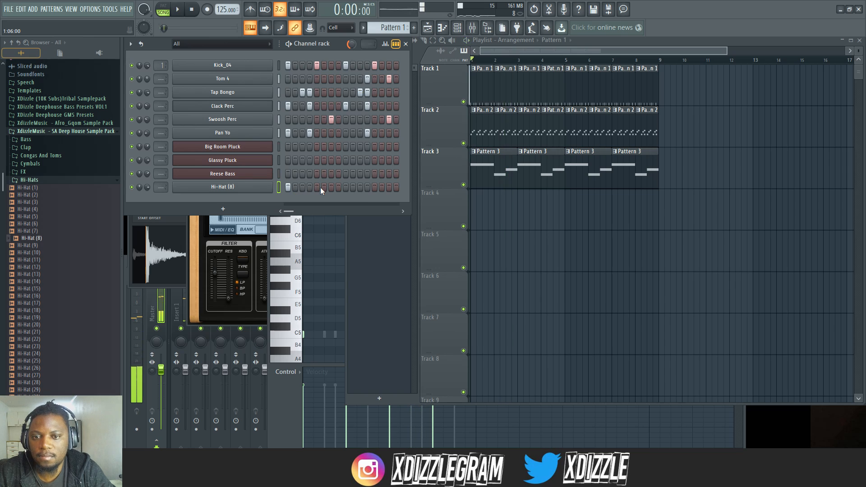
key("space")
left_click(310, 186)
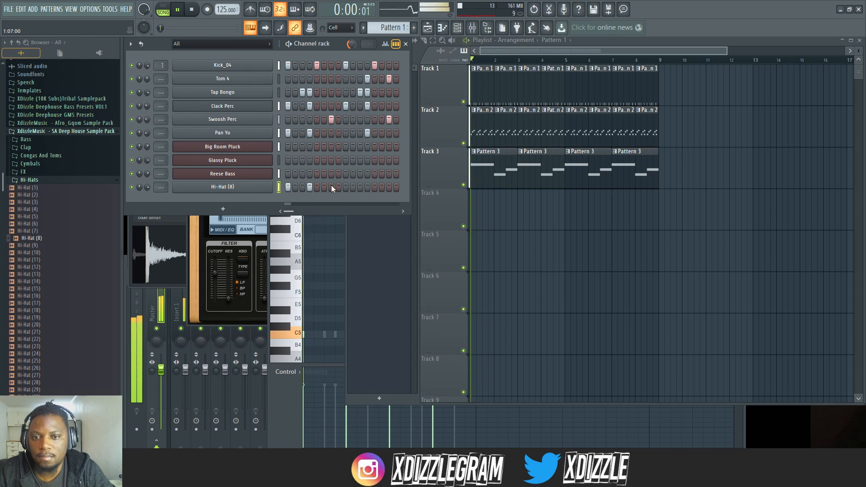
left_click(331, 187)
left_click(346, 187)
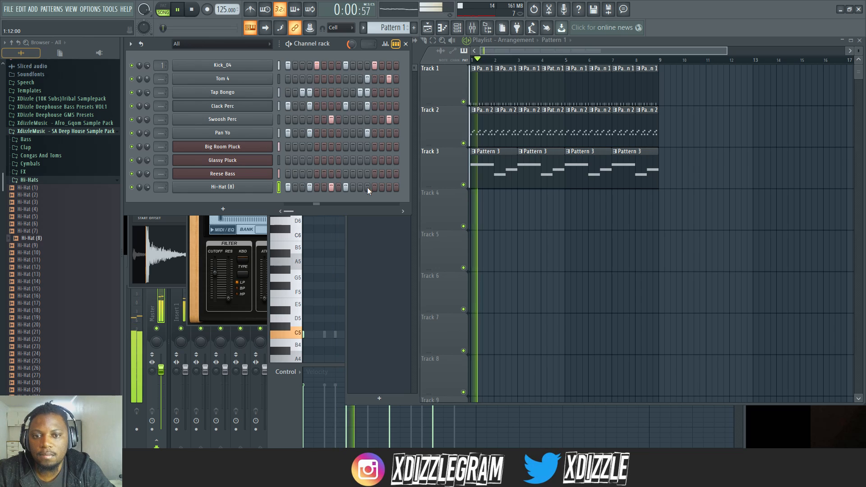
left_click(367, 187)
left_click(388, 186)
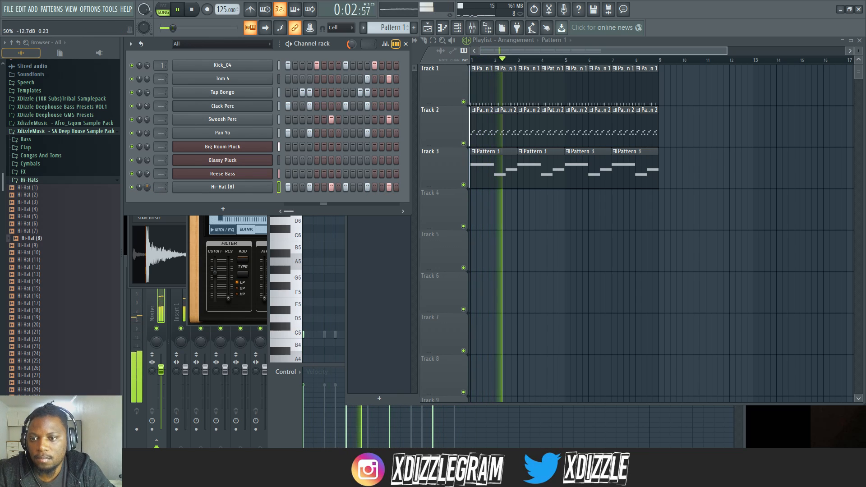
left_click_drag(148, 187, 147, 182)
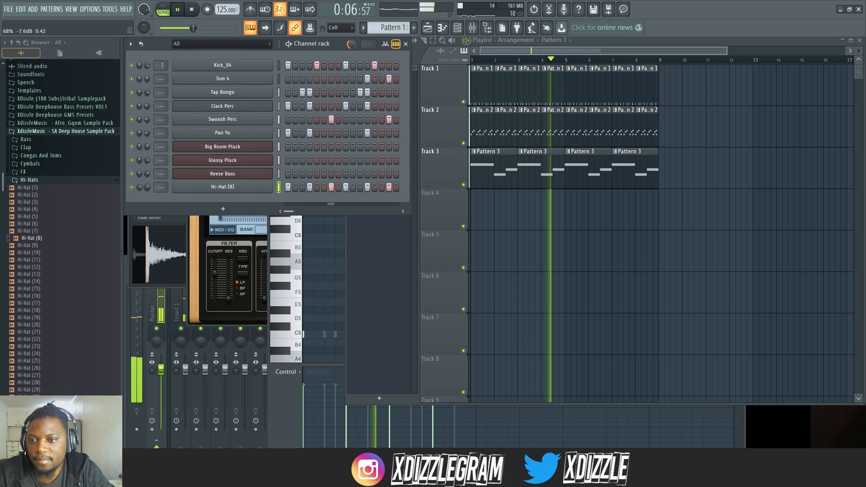
Audition further hi-hat samples and add Hi-Hat (15) as a new channel below Hi-Hat (8)
left_click(42, 305)
key("Up")
key("Up")
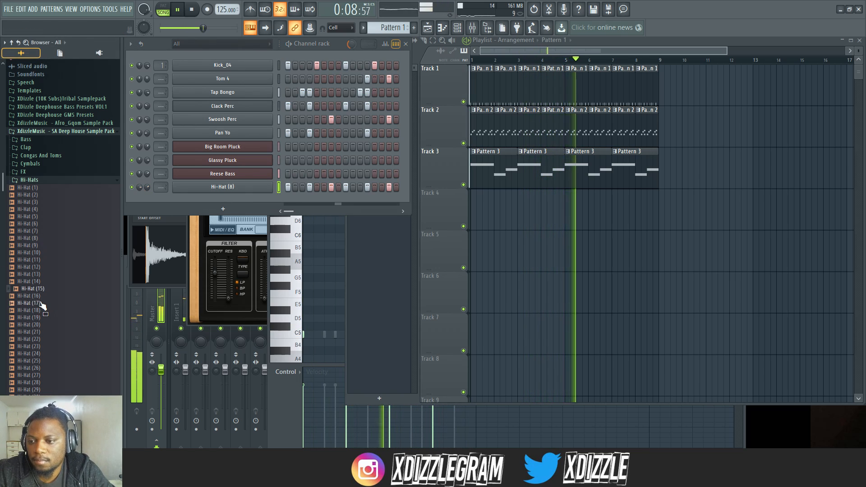
left_click_drag(45, 297, 221, 198)
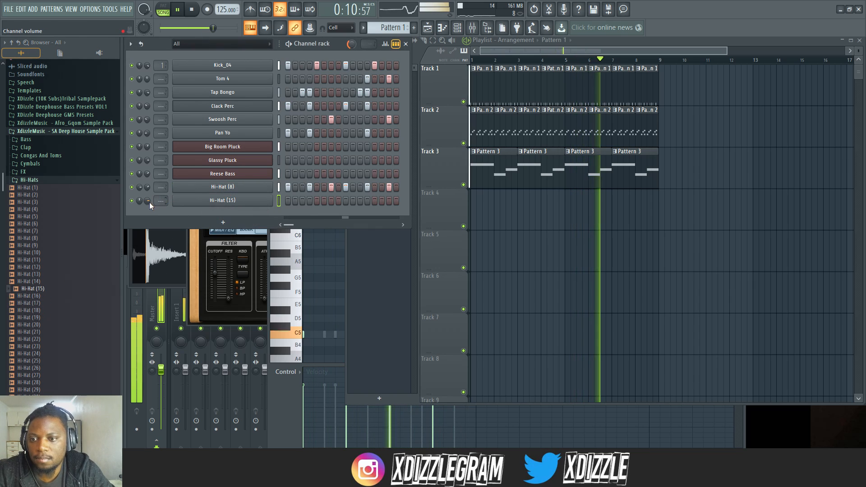
Program Hi-Hat (15) hits on steps 7 and 15, with its volume at 39% and panning 36% left, and rebalance Hi-Hat (8)
left_click(331, 201)
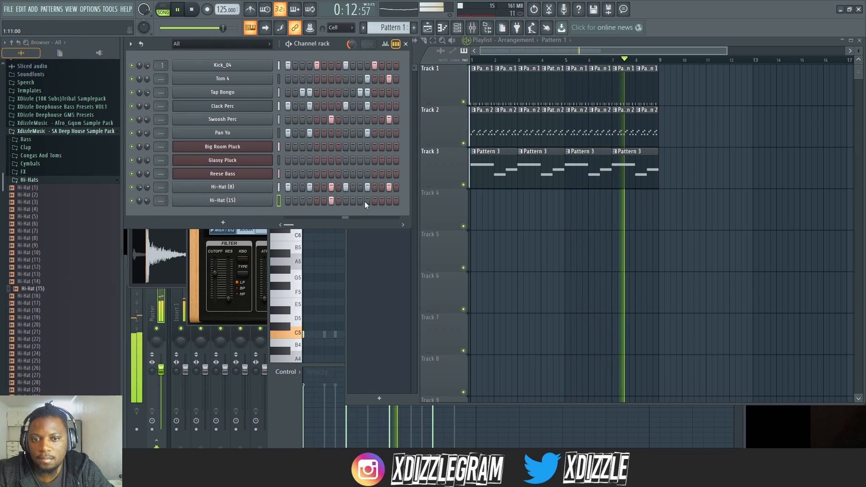
key("space")
key("space")
left_click(389, 200)
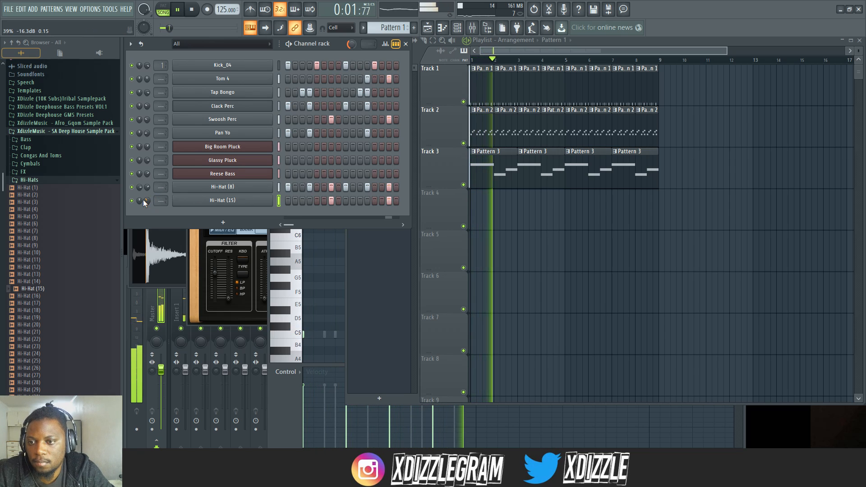
left_click_drag(140, 200, 139, 216)
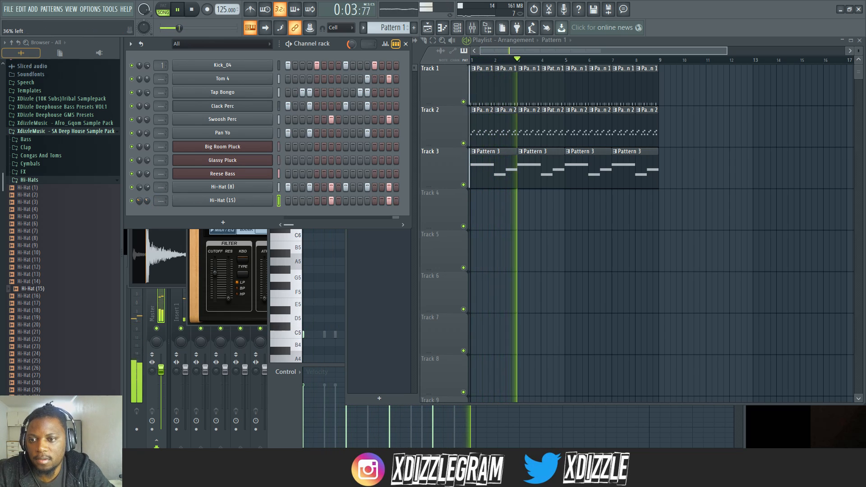
left_click_drag(140, 187, 147, 197)
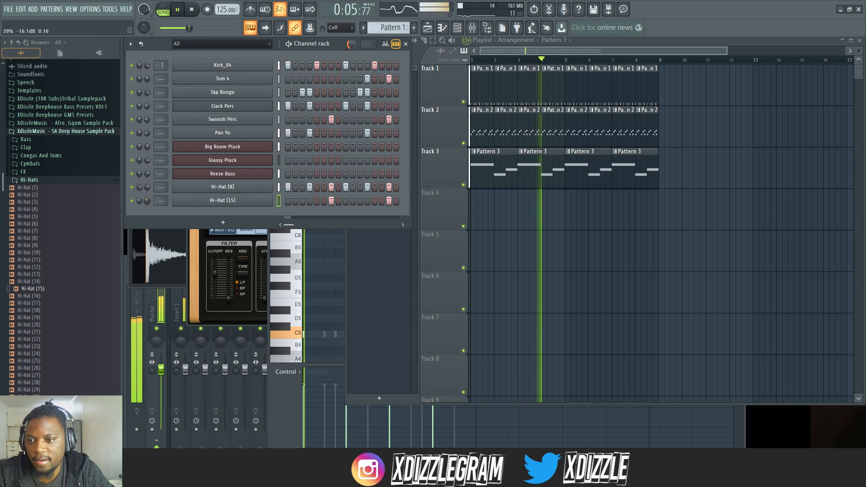
Add Hi-Hat (19) as a new channel with hits on steps 3, 7, 11 and 15, and lower its volume
left_click(45, 323)
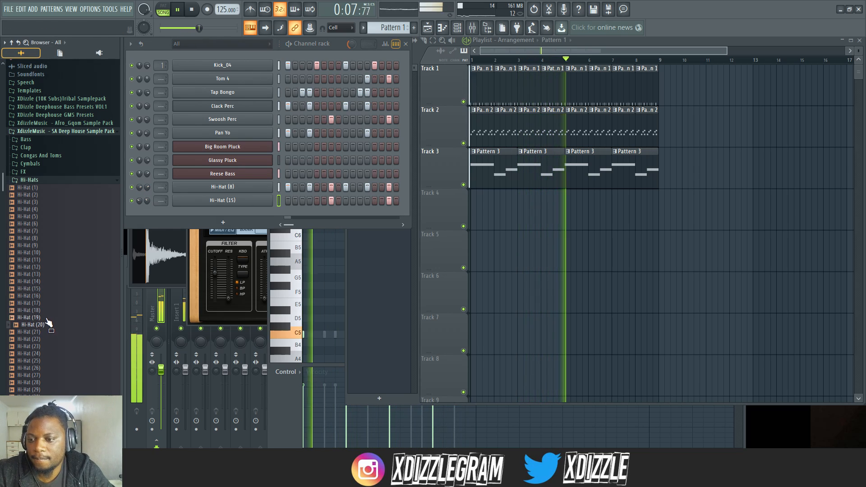
left_click_drag(49, 322, 223, 213)
left_click(302, 214)
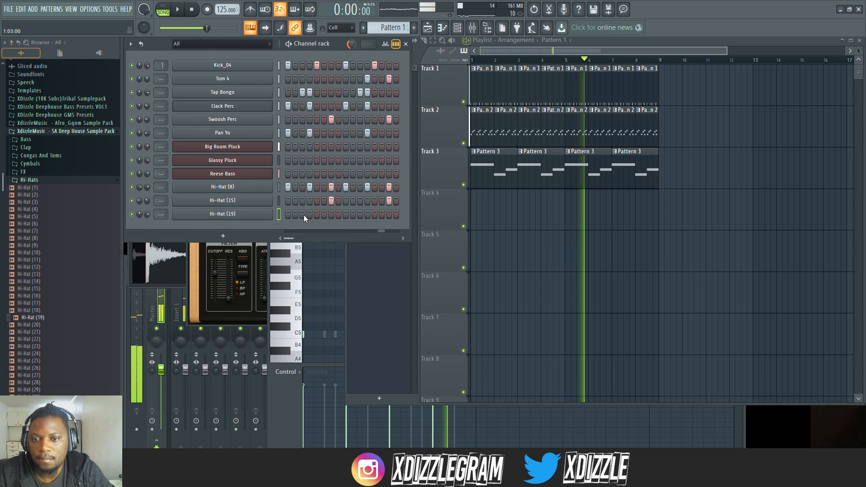
left_click(331, 214)
left_click(359, 214)
left_click(389, 214)
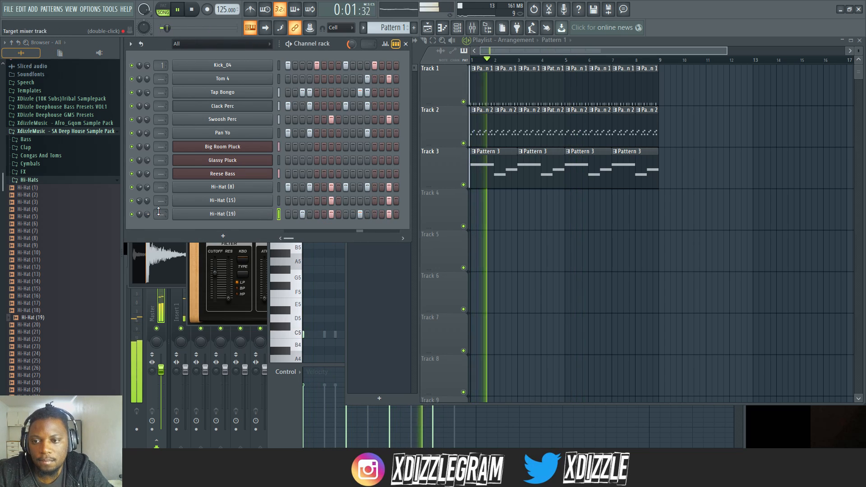
left_click_drag(147, 214, 147, 234)
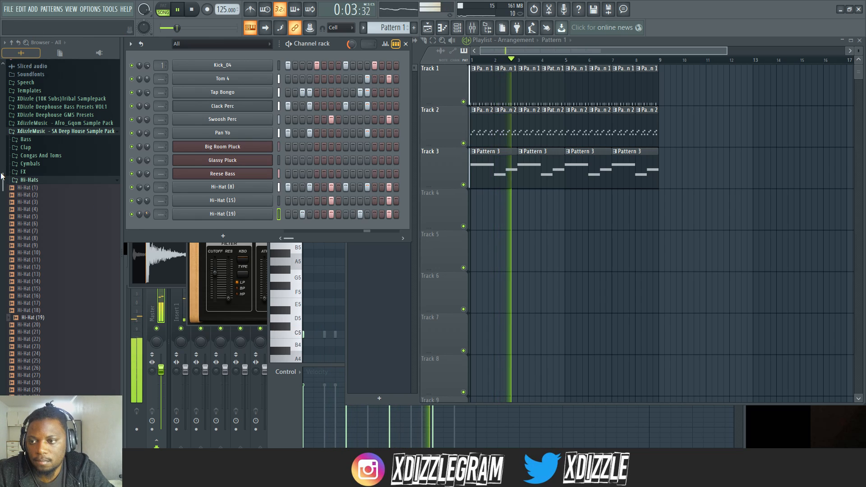
Collapse the Hi-Hats folder and open the Perc folder of the SA Deep House Sample Pack
left_click(28, 179)
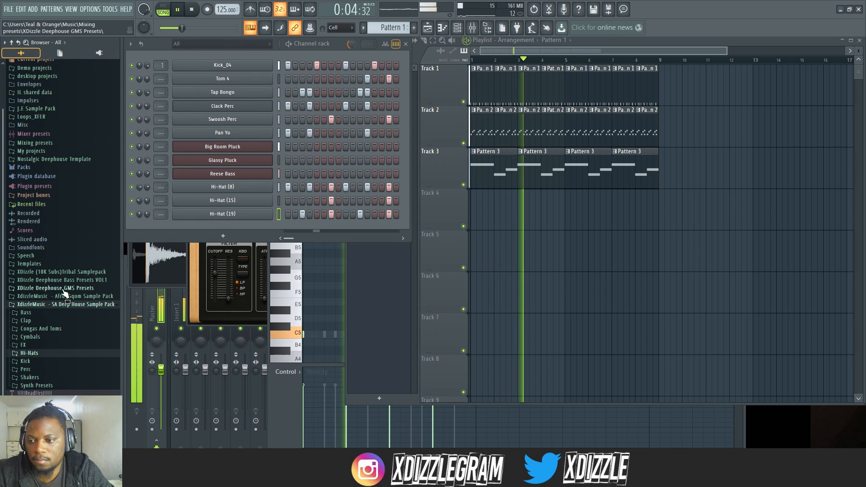
left_click(43, 362)
left_click(37, 274)
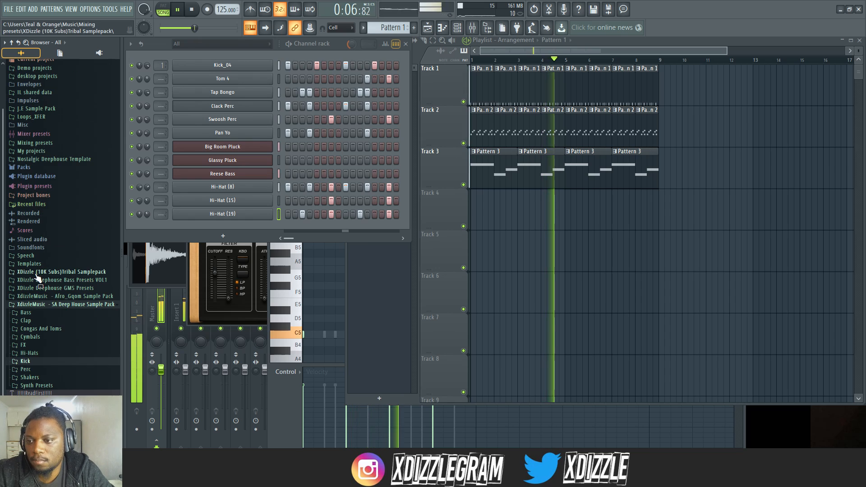
left_click(37, 369)
Audition the Perc samples, add Perc (28) as a new channel with a hit on step 15, and stop playback
left_click(40, 306)
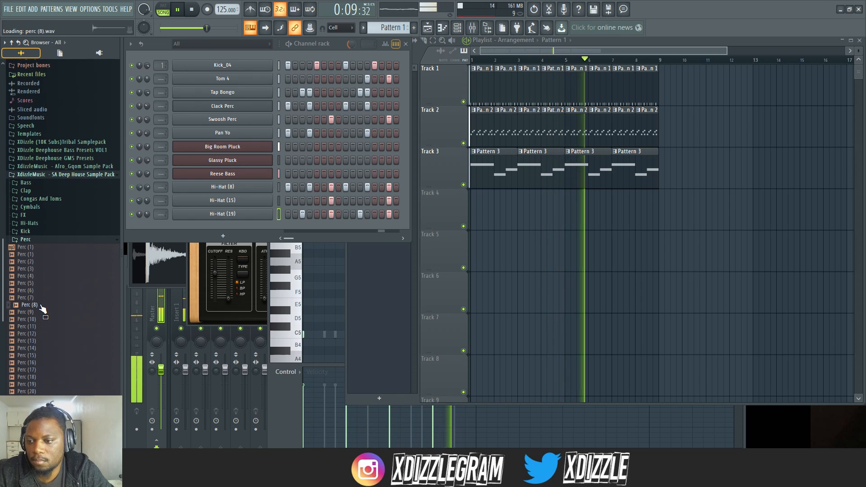
left_click(38, 291)
scroll(39, 282, "down", 4)
left_click(38, 298)
scroll(38, 298, "down", 2)
left_click(38, 299)
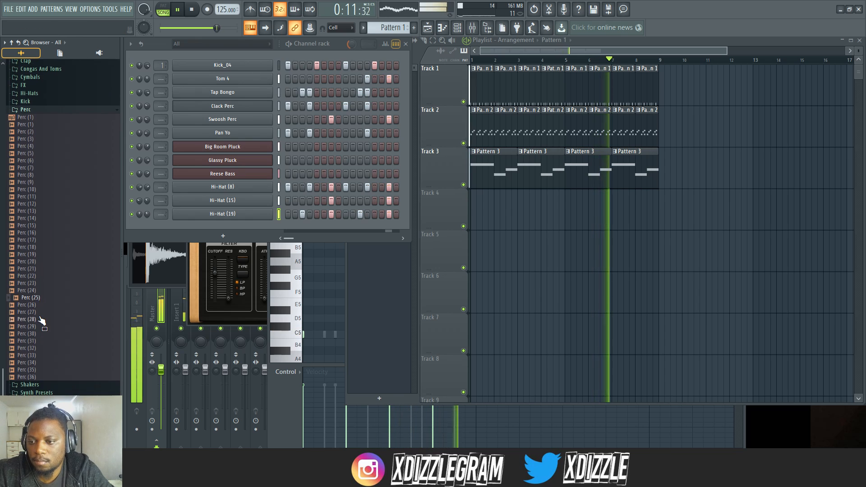
left_click_drag(42, 319, 235, 224)
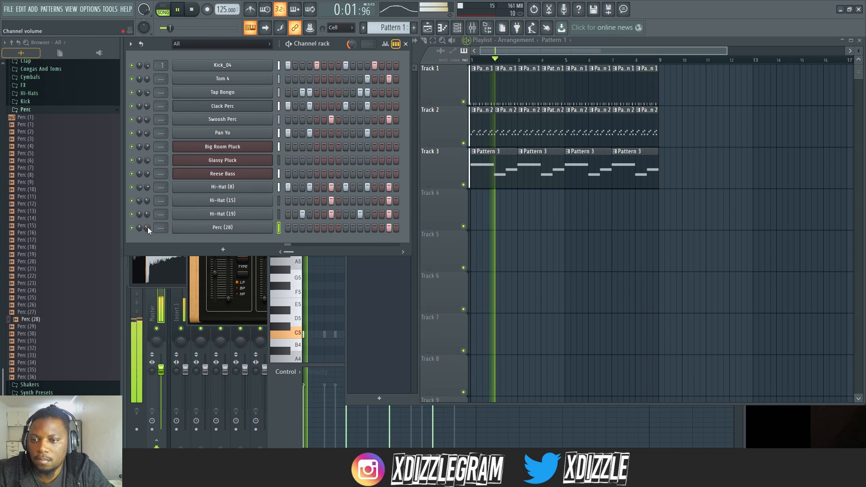
left_click(44, 108)
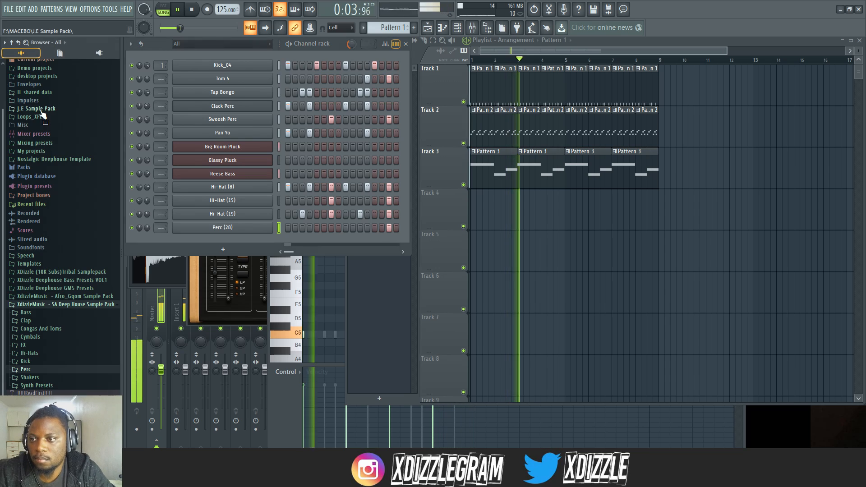
key("space")
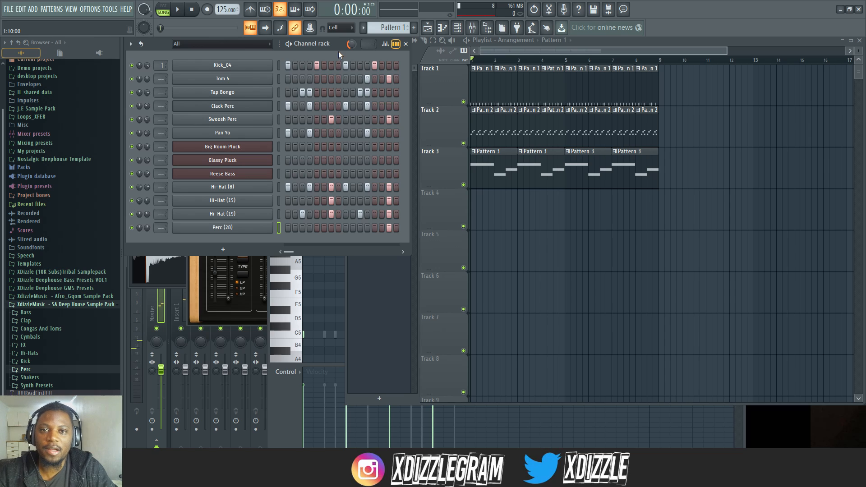
Play the song from the start to hear the arrangement with the added hi-hats and percussion
left_click(623, 53)
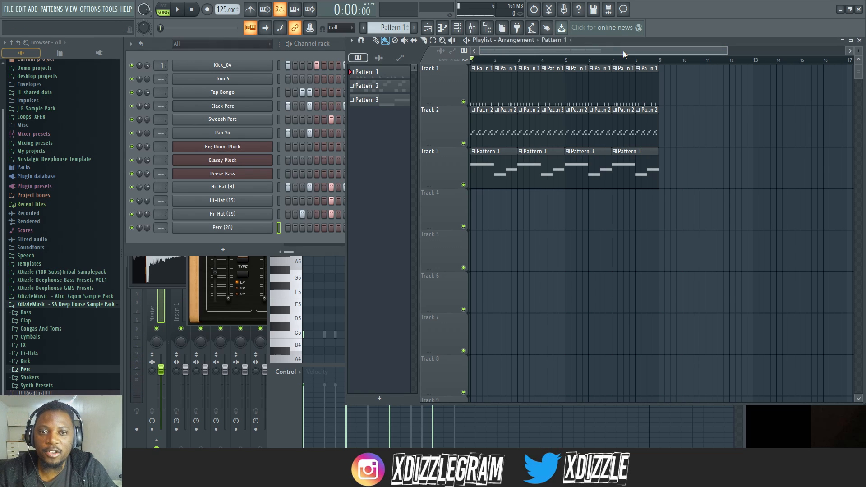
left_click(304, 55)
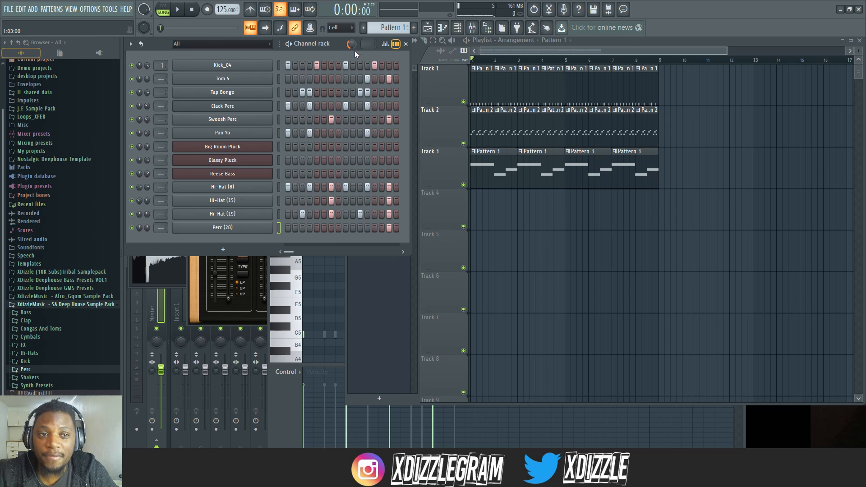
left_click(632, 44)
key("space")
left_click(161, 47)
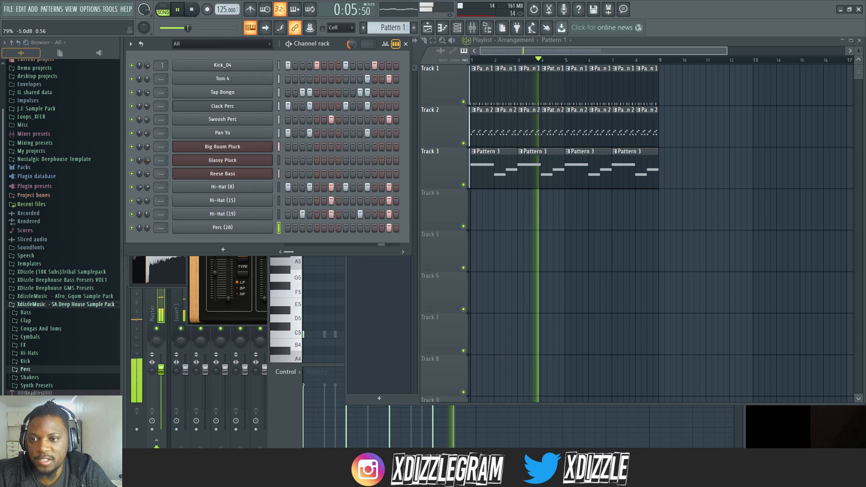
Open the Pattern 2 clip to view its Big Room Pluck notes, and stop the song
double_click(502, 131)
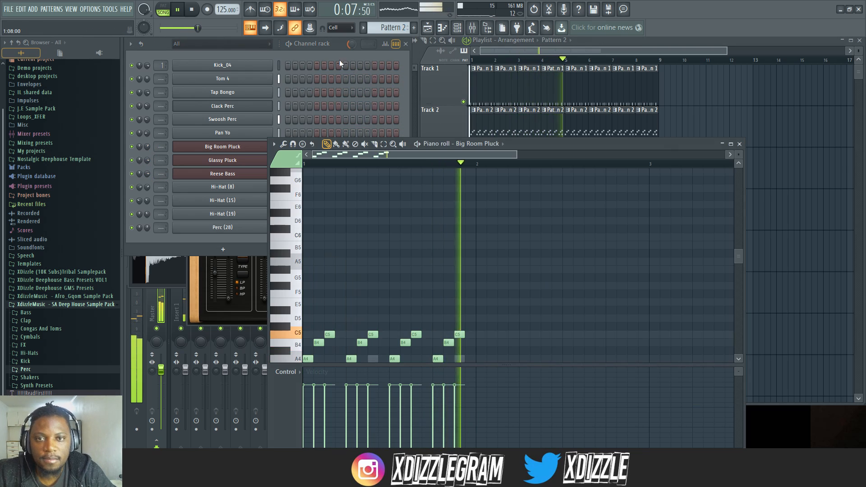
left_click(336, 51)
left_click(595, 41)
key("space")
Create an automation clip for the Reese Bass filter cutoff on Track 4, with a curve rising toward bar 9
double_click(509, 171)
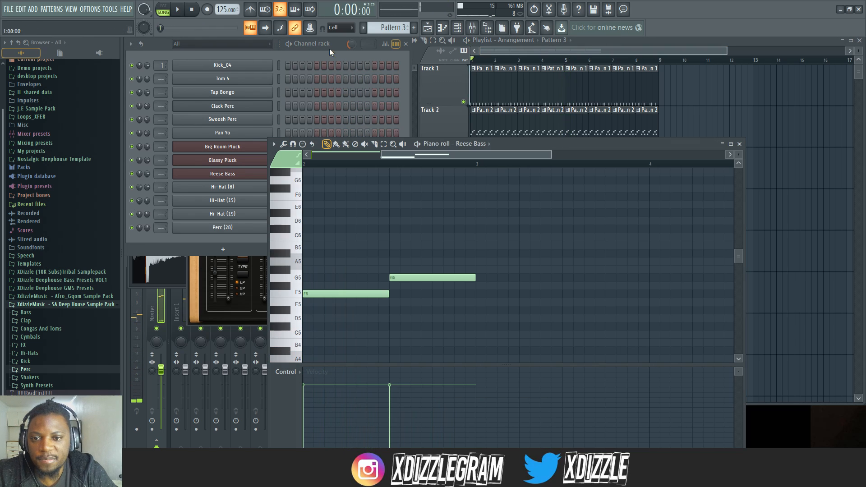
left_click(342, 47)
left_click(227, 173)
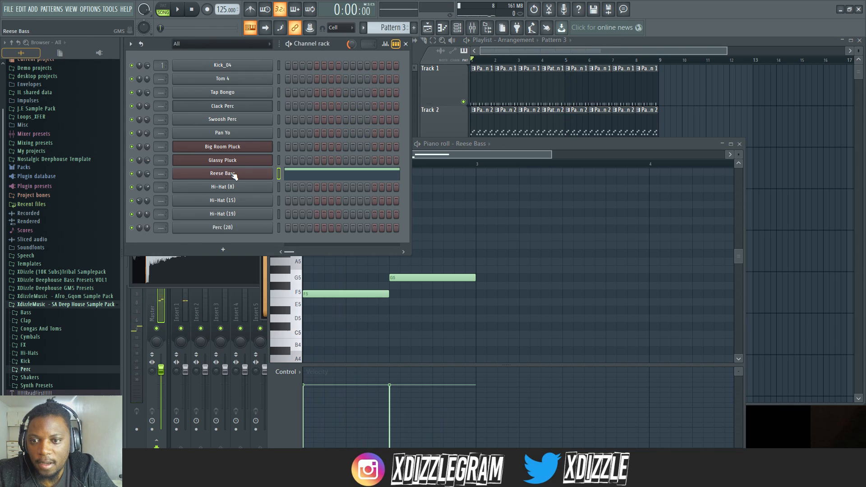
left_click(214, 276)
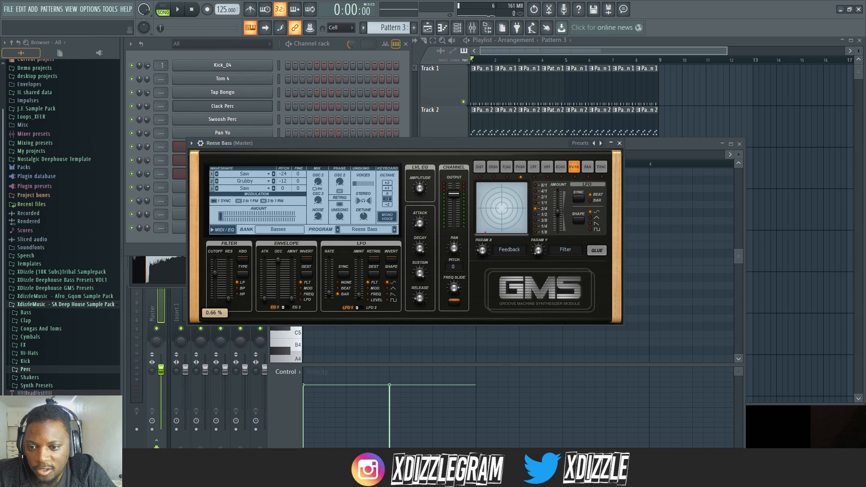
right_click(215, 276)
left_click(258, 333)
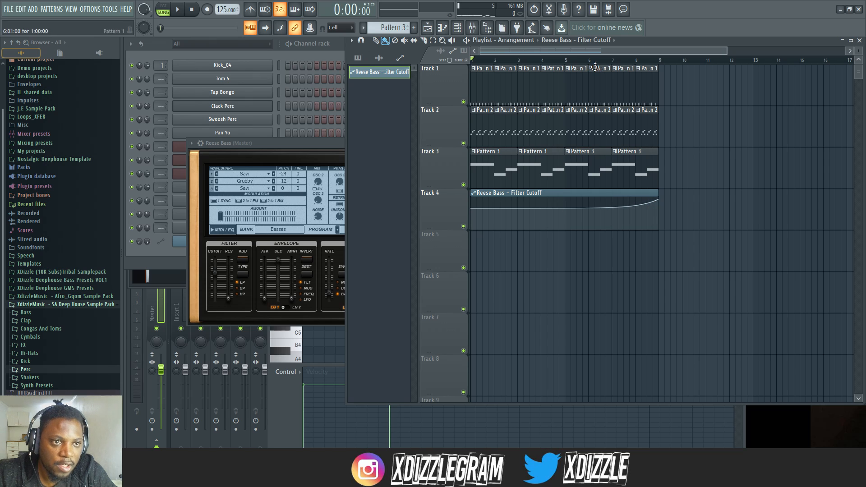
Play the song and remove the last Pattern 1 clip from bar 8 of Track 1
key("space")
scroll(651, 79, "up", 2)
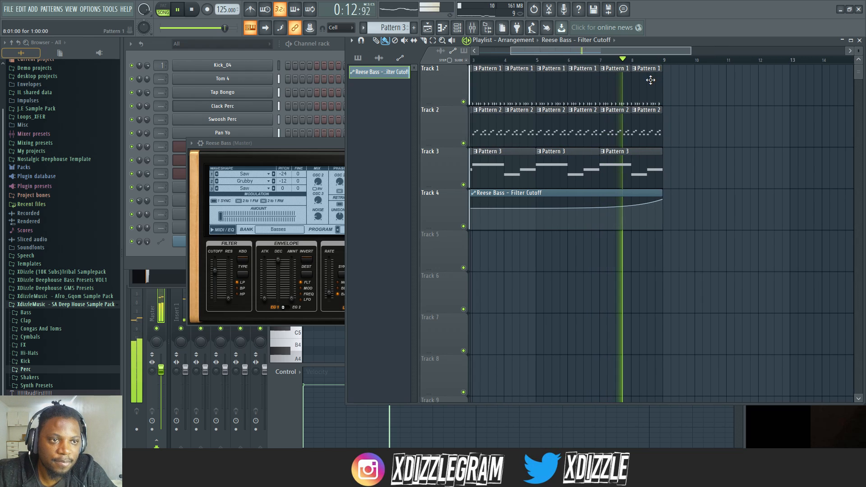
scroll(656, 67, "down", 3)
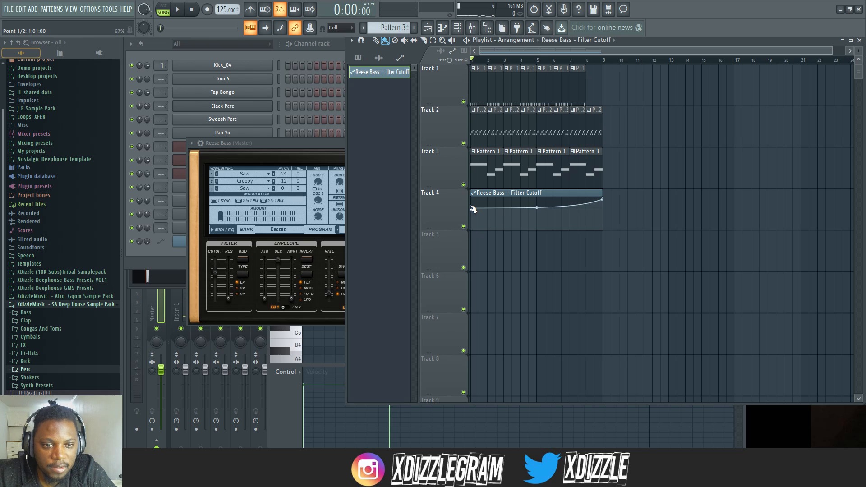
Close the Reese Bass plugin window during playback and raise the Big Room Pluck channel's volume
left_click(292, 145)
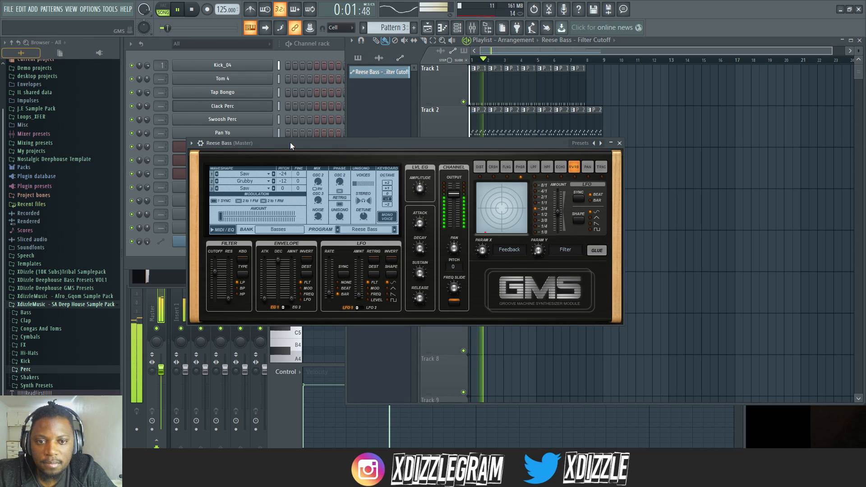
left_click(619, 143)
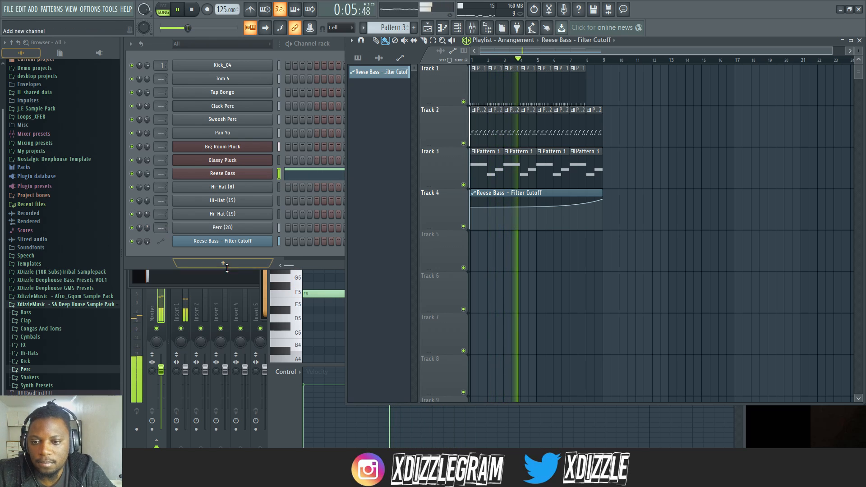
key("F4")
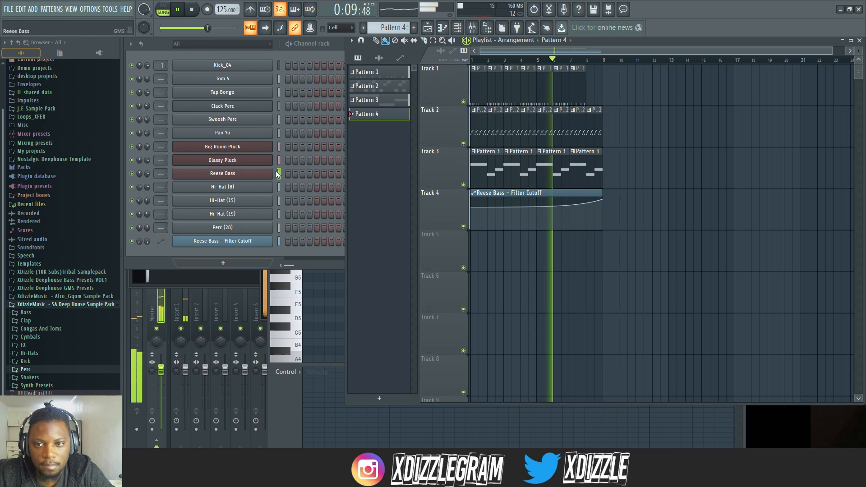
left_click_drag(149, 149, 149, 140)
Add a one-step C5 note on step 4 of the Big Room Pluck melody in Pattern 2 and play it back
double_click(513, 131)
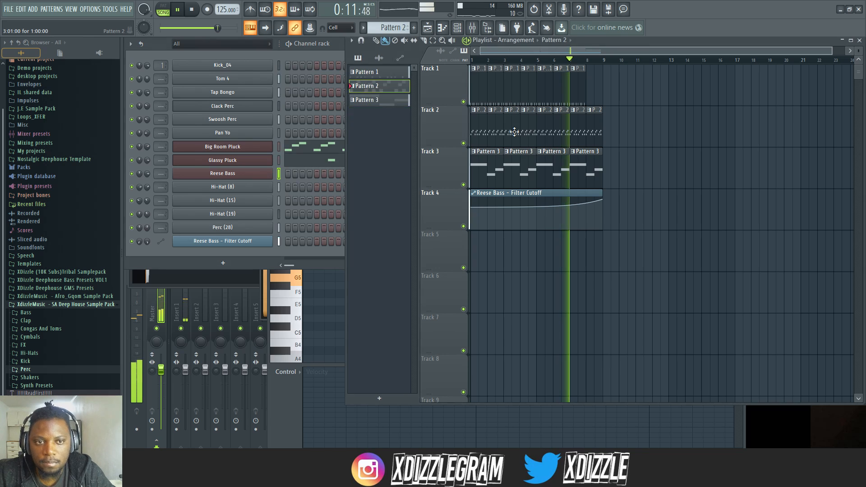
left_click(337, 318)
key("space")
key("space")
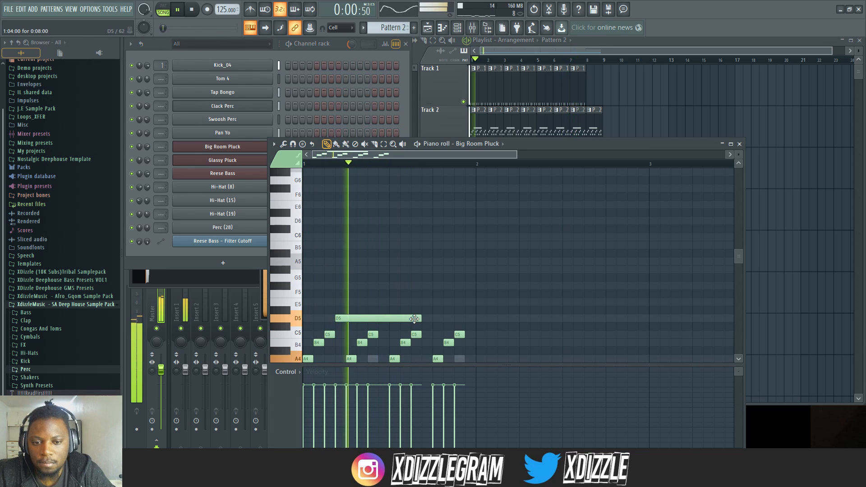
key("space")
left_click_drag(419, 317, 409, 316)
key("space")
scroll(337, 312, "down", 2)
key("space")
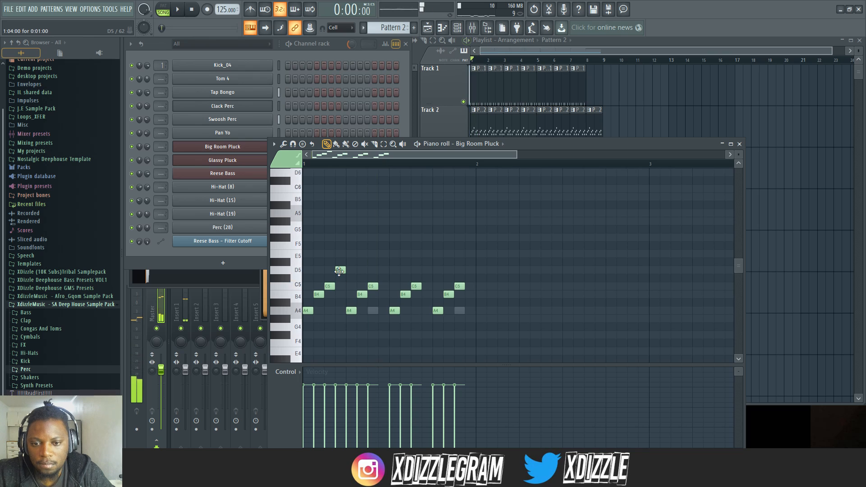
left_click_drag(337, 271, 337, 278)
key("space")
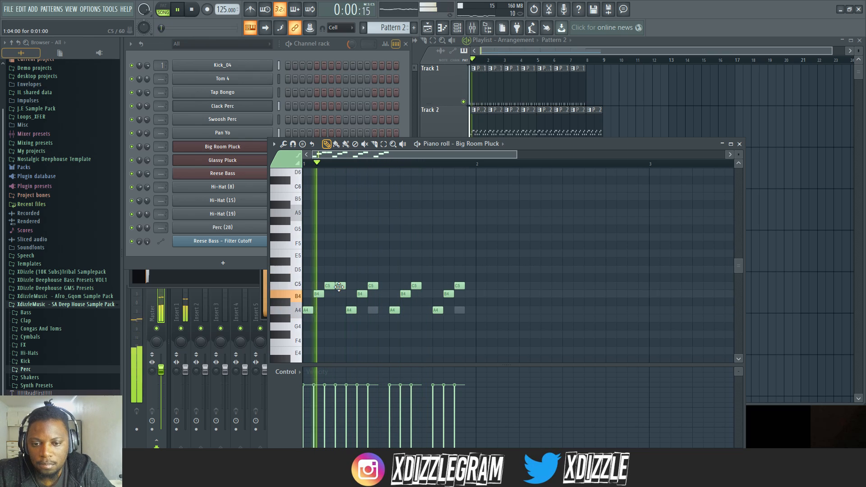
Try a C5 note on step 8 of Big Room Pluck, remove it, and add a C5 note on step 12
left_click(383, 287)
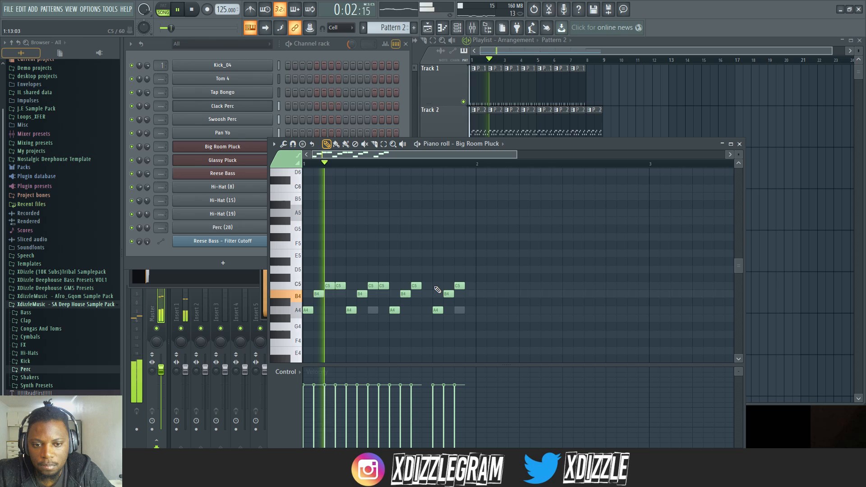
right_click(383, 286)
left_click(427, 287)
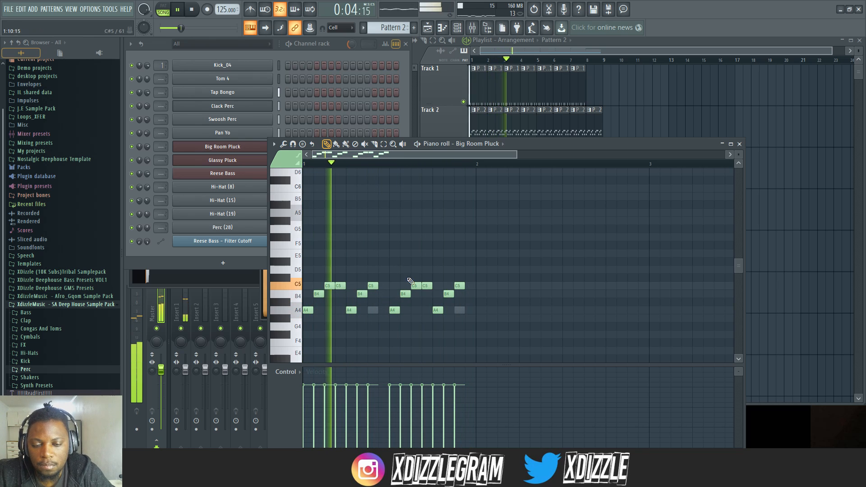
scroll(355, 247, "down", 3)
Add a new GMS channel and load the Drill Atack LS preset from the Leads & Synths bank
left_click(335, 41)
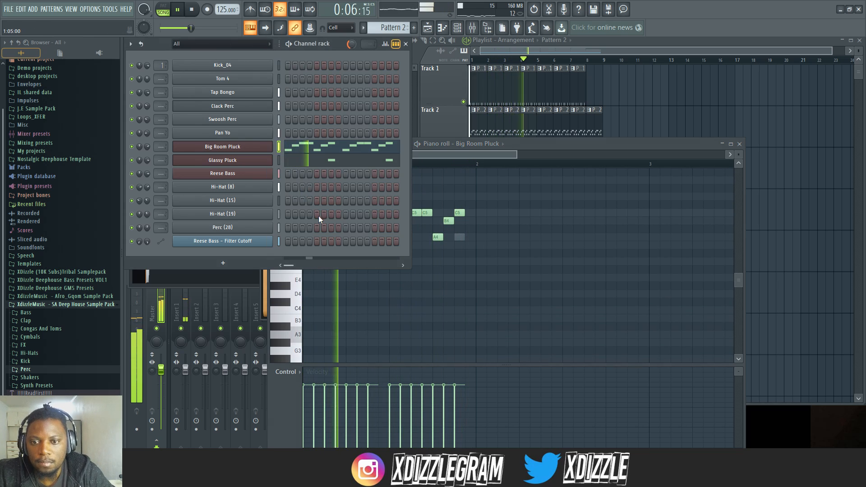
left_click(218, 266)
mouse_move(210, 289)
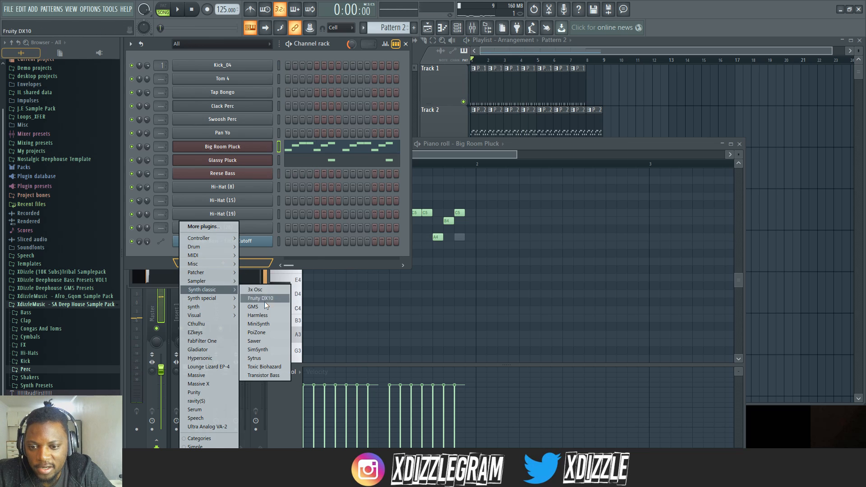
left_click(264, 301)
left_click_drag(424, 128, 633, 146)
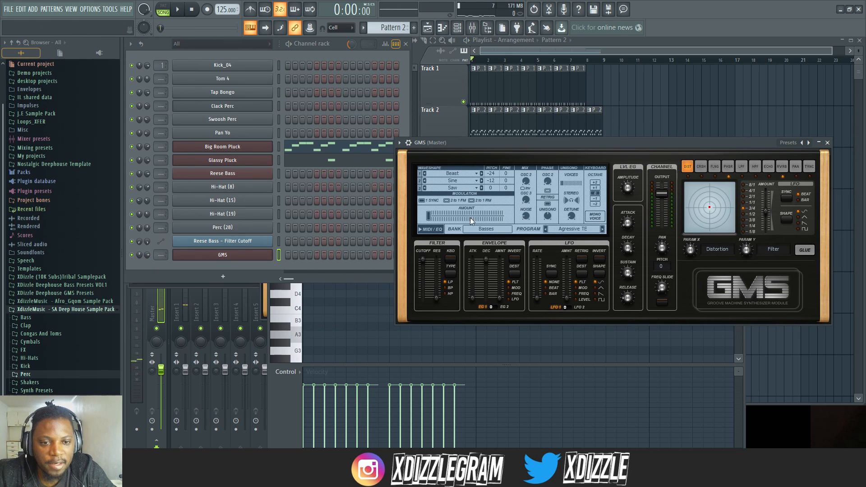
left_click(493, 228)
left_click(571, 216)
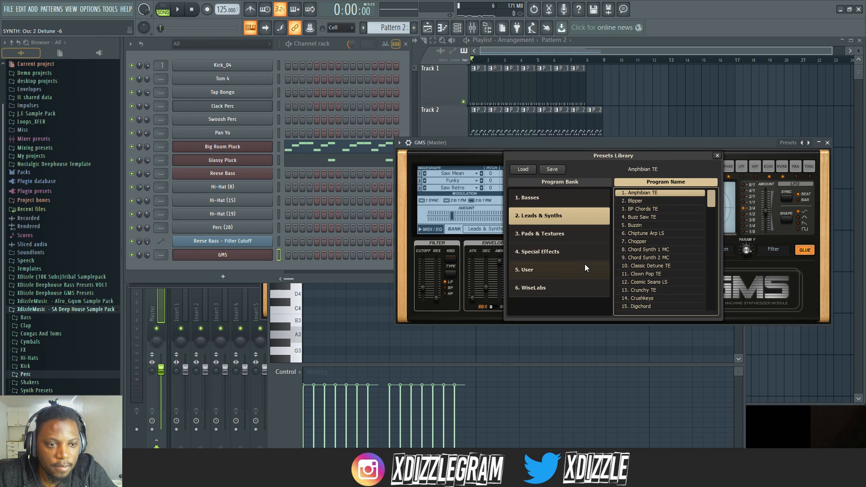
double_click(651, 272)
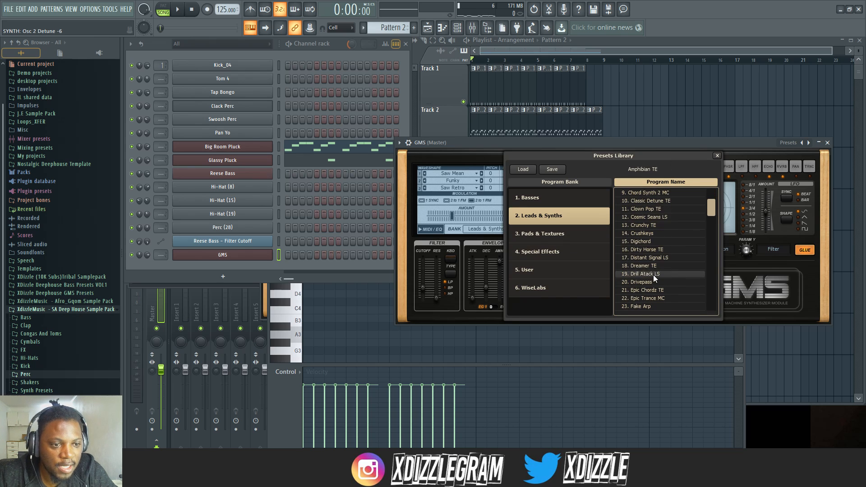
Copy the Big Room Pluck notes into the GMS channel and transpose them up an octave
left_click(280, 146)
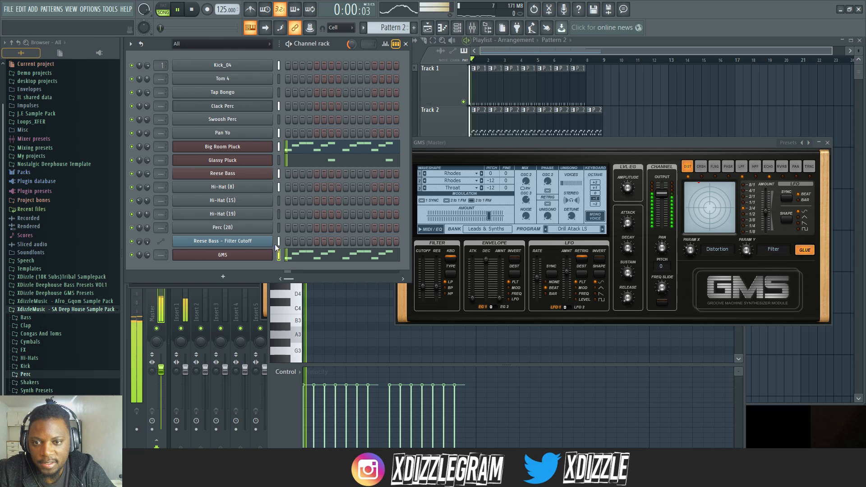
left_click(330, 257)
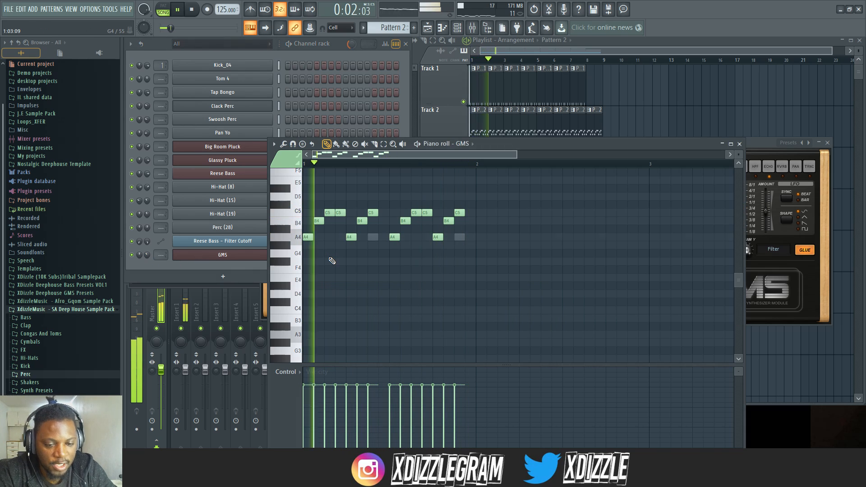
left_click(764, 143)
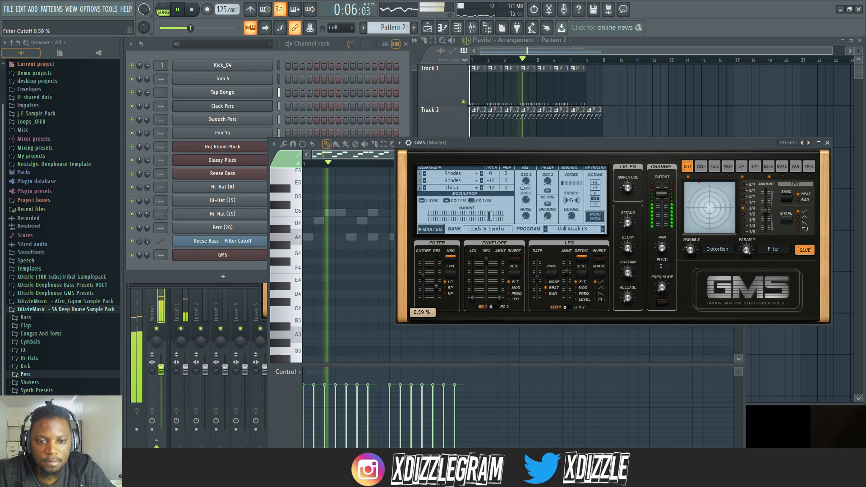
Audition the Epic Chordz TE and Drivepass presets in GMS during playback and lower the GMS channel's volume
left_click(601, 230)
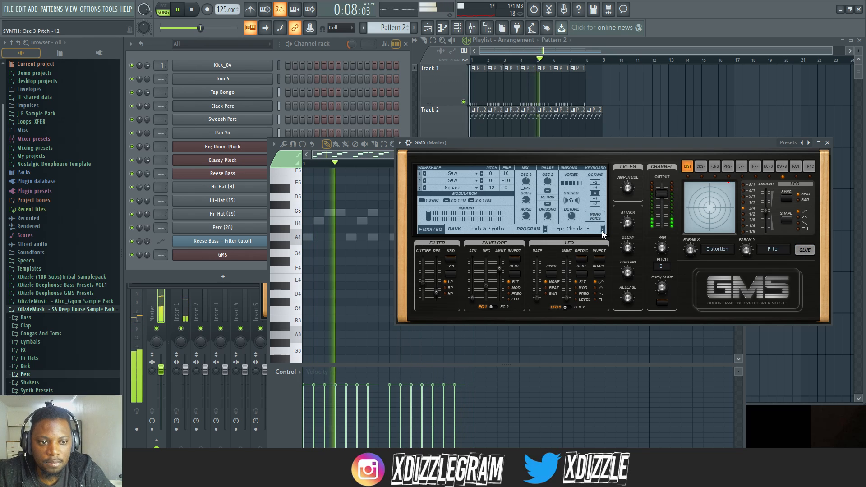
left_click(545, 228)
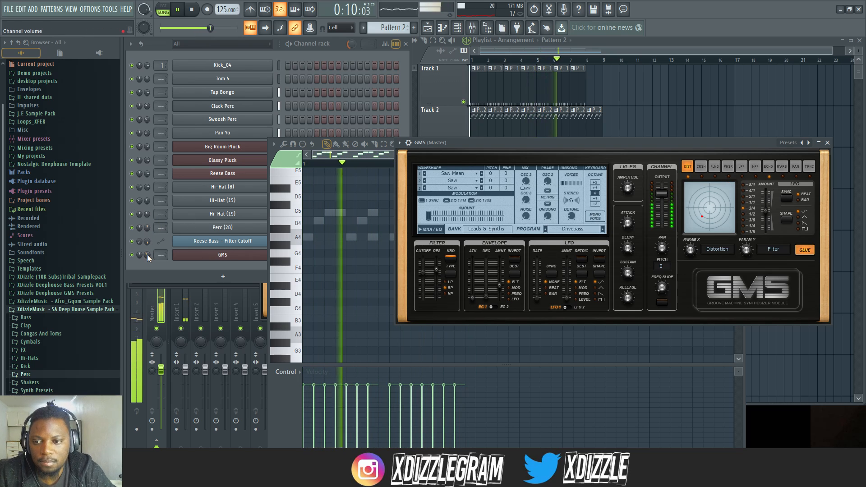
left_click_drag(147, 255, 147, 261)
Switch GMS from Drivepass to another Leads & Synths preset and compare its notes at the lower and higher octave
left_click(345, 257)
left_click(345, 258)
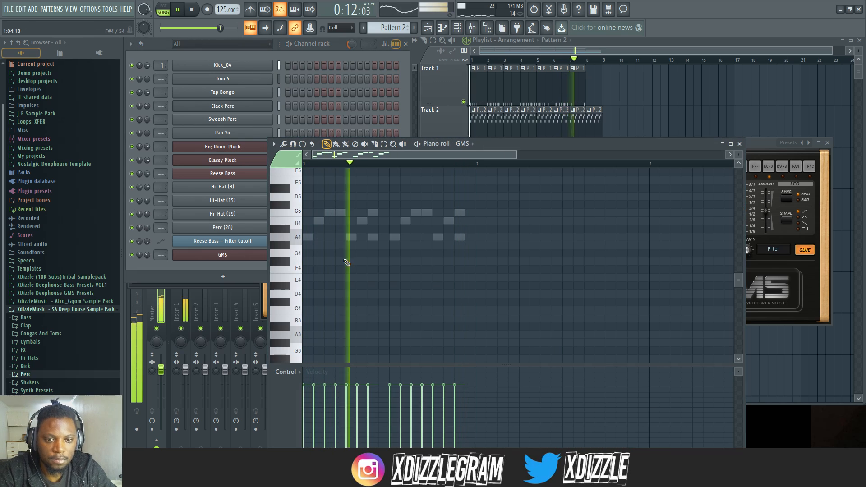
left_click(740, 144)
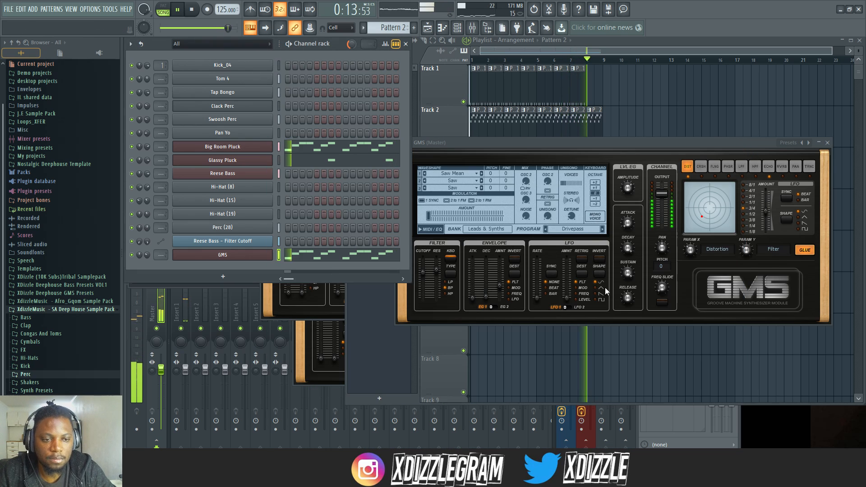
left_click(601, 229)
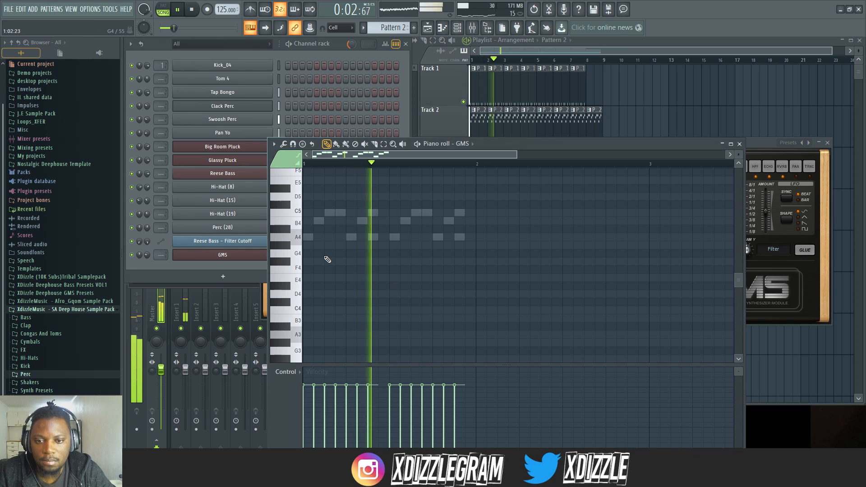
left_click(325, 256)
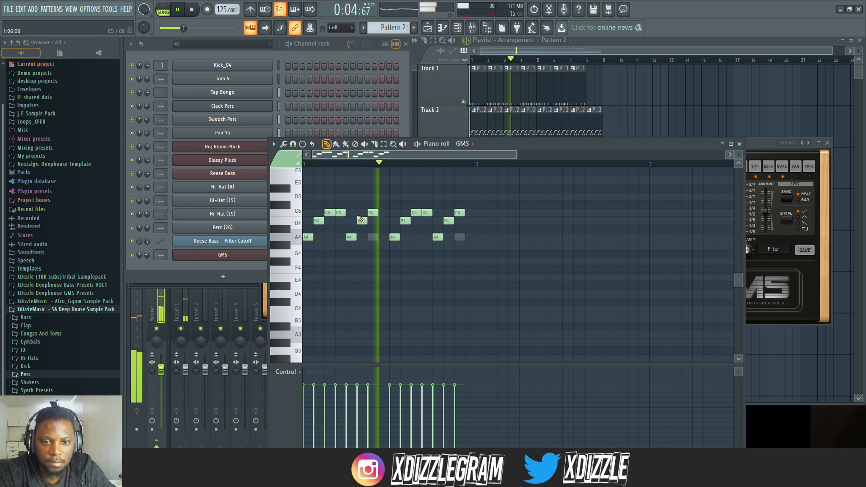
left_click(323, 46)
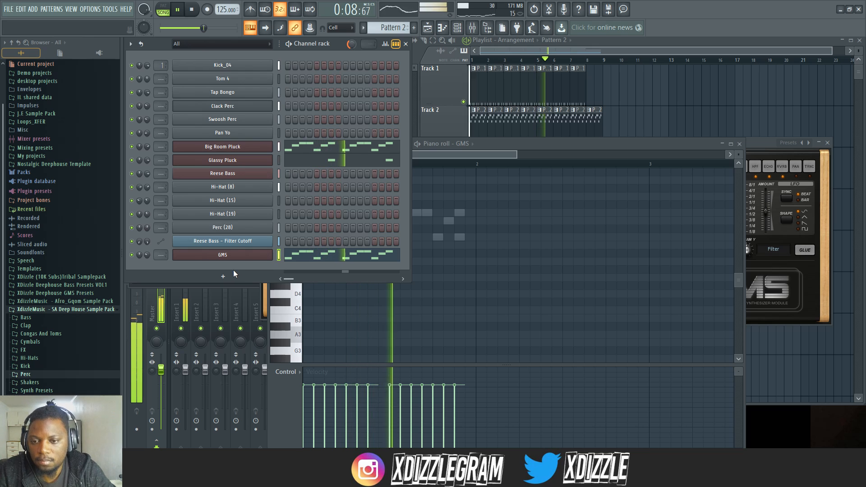
Place Effects (6) from the FX folder on Track 5 starting at 8:05, trim it to end at bar 9, and play the song
double_click(596, 39)
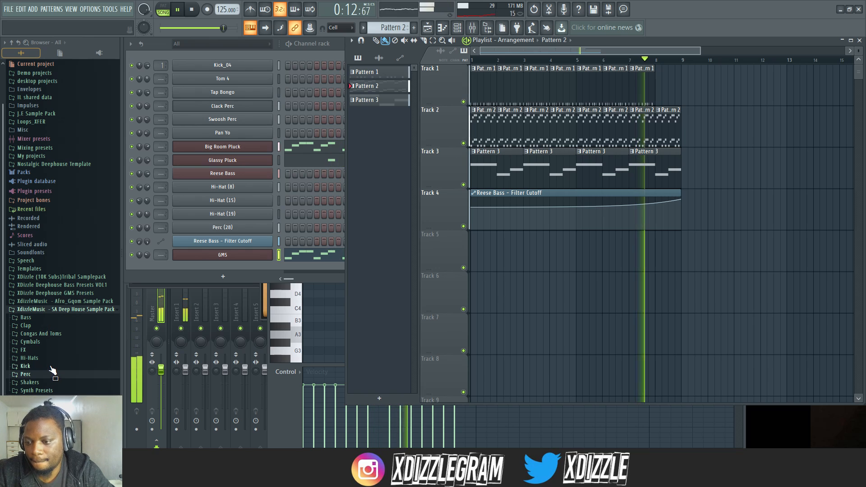
left_click(24, 350)
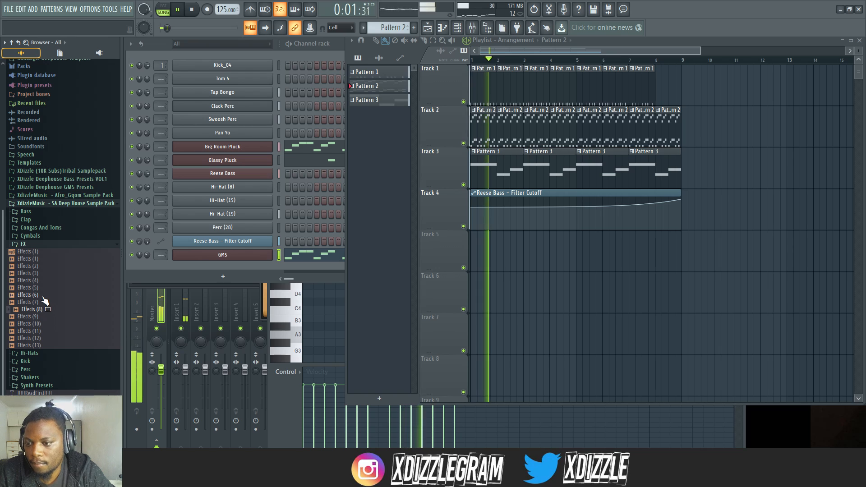
left_click_drag(40, 296, 619, 266)
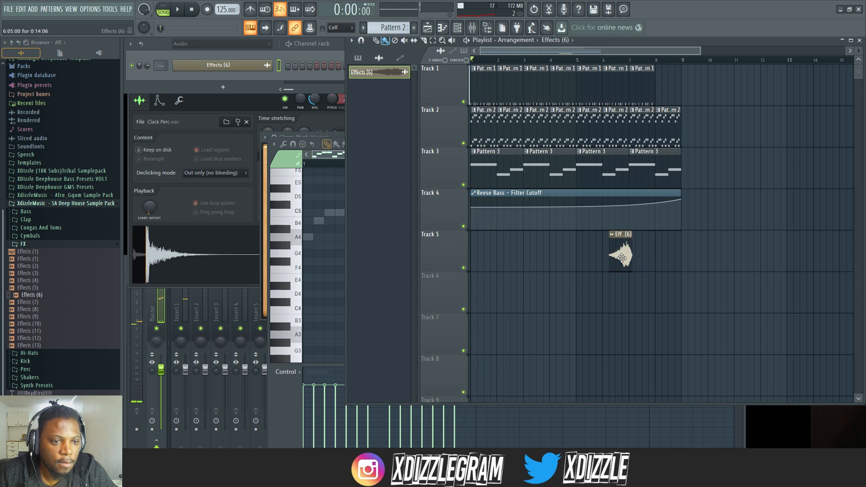
scroll(678, 68, "up", 5)
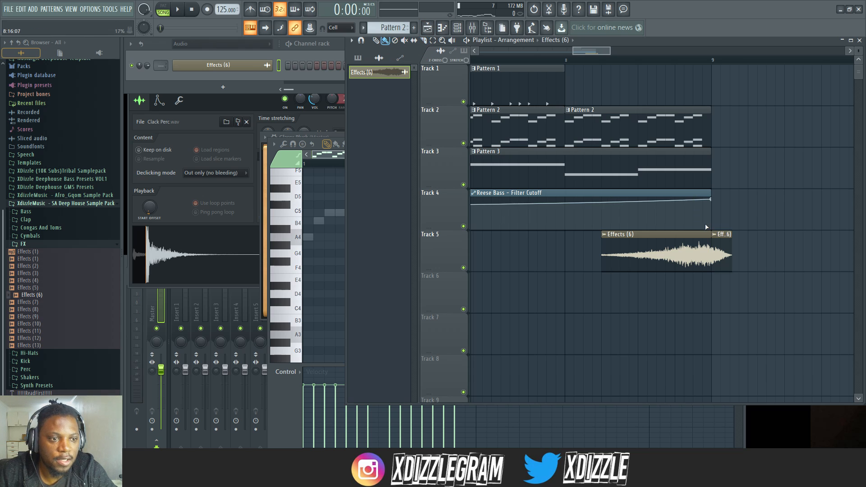
key("space")
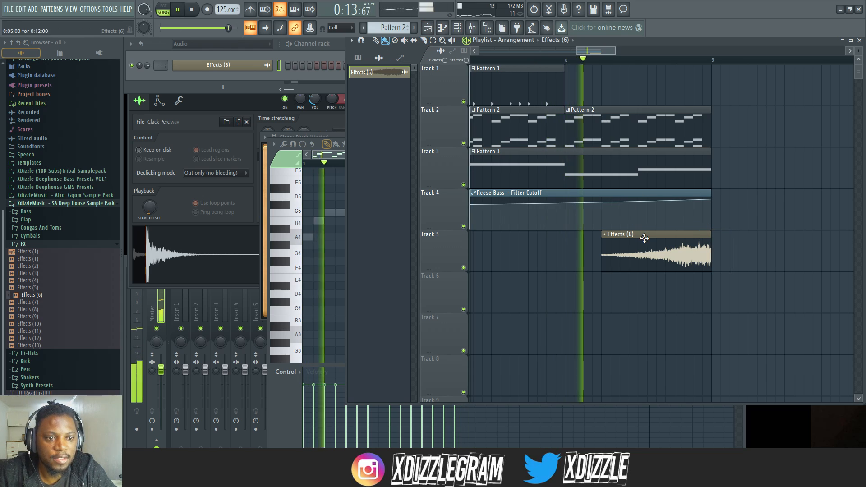
Lower the Effects (6) channel volume to 30% and route the channel to mixer track 2
double_click(643, 236)
left_click_drag(362, 145, 361, 164)
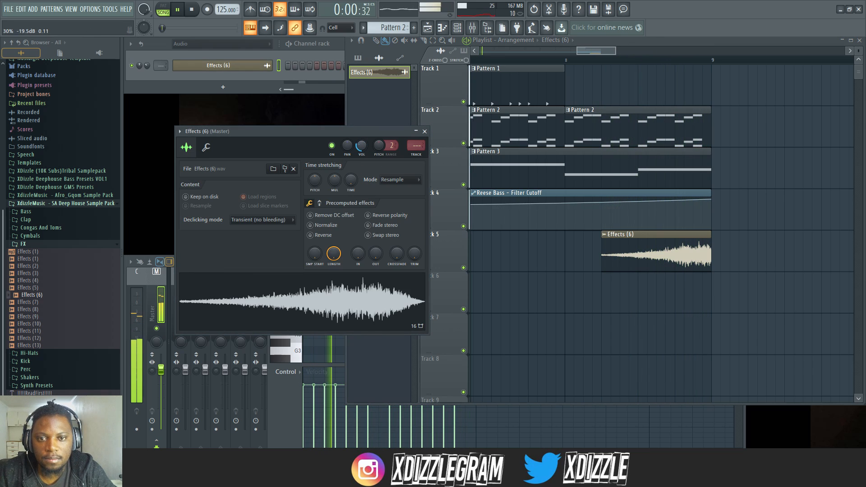
key("space")
left_click(416, 155)
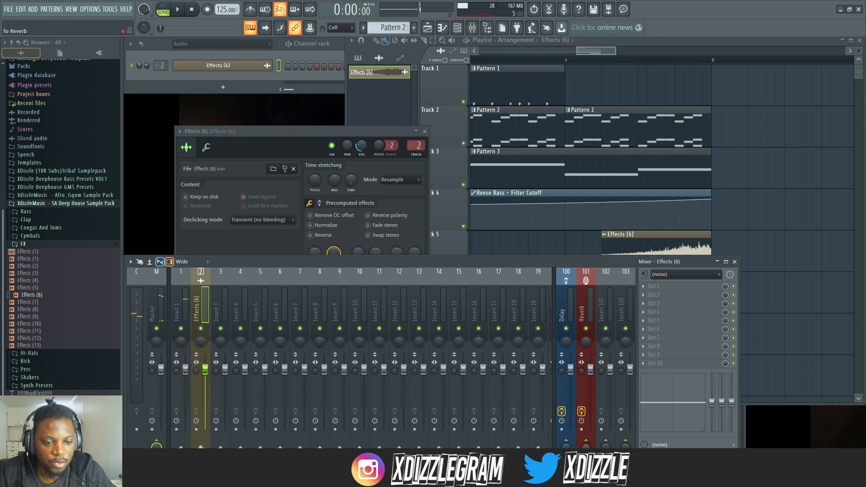
Inspect the Fruity Reeverb 2 settings on the Reverb mixer track and play the song
left_click(661, 286)
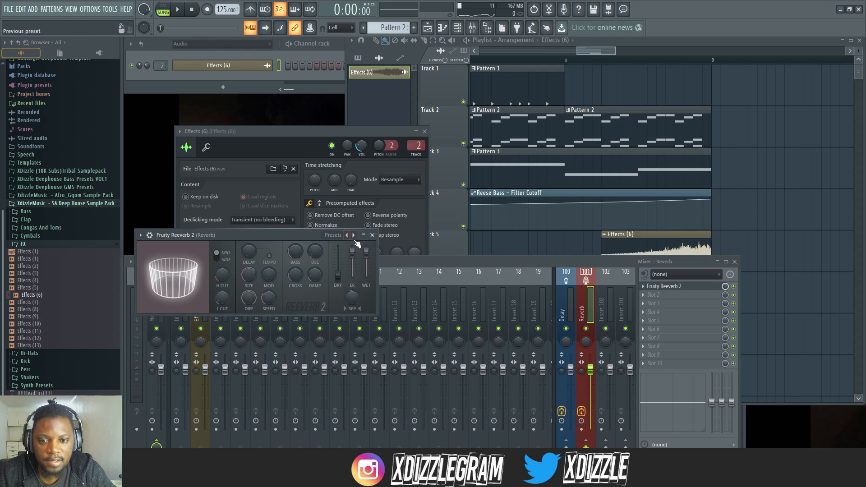
left_click(372, 235)
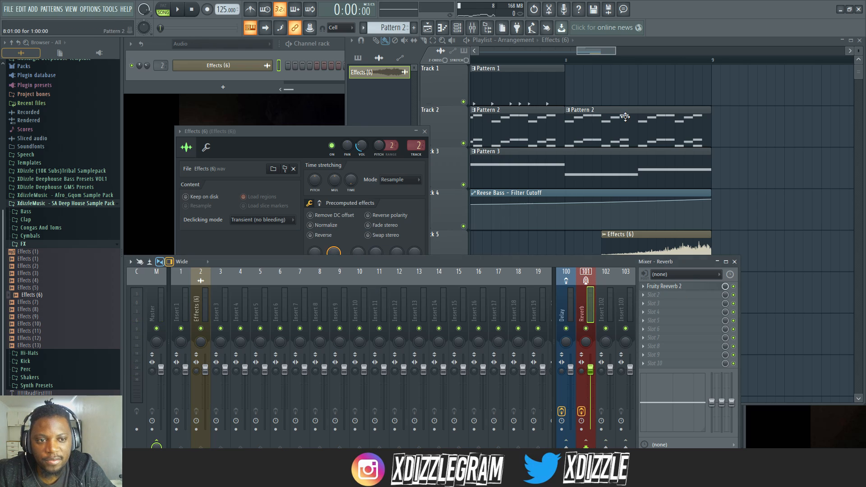
left_click(596, 60)
key("space")
Place Cymbal (4) from the Cymbals folder on Track 5 at bar 1
scroll(609, 61, "down", 5)
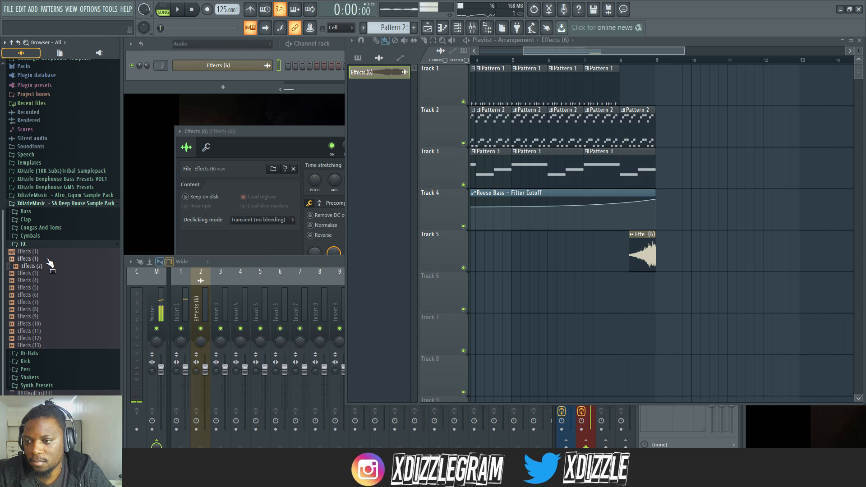
left_click(30, 235)
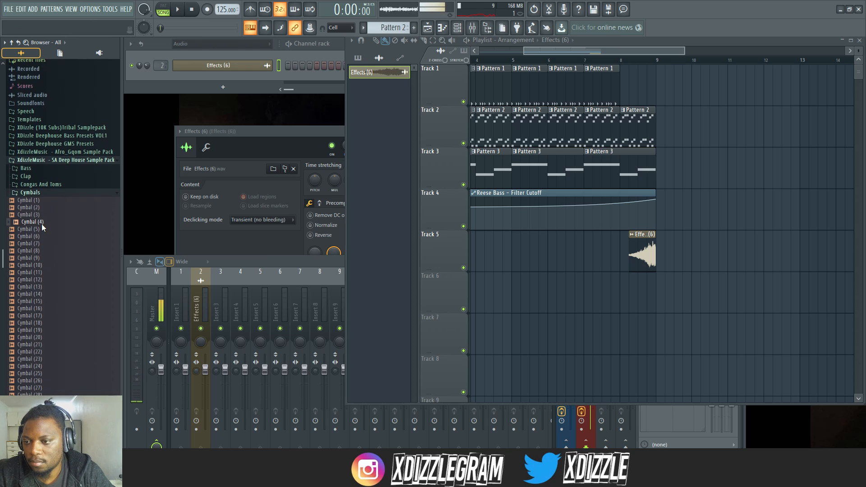
left_click_drag(44, 226, 475, 247)
Lower the Cymbal (4) channel volume to 25%, route it to mixer track 3 and play the song
double_click(485, 245)
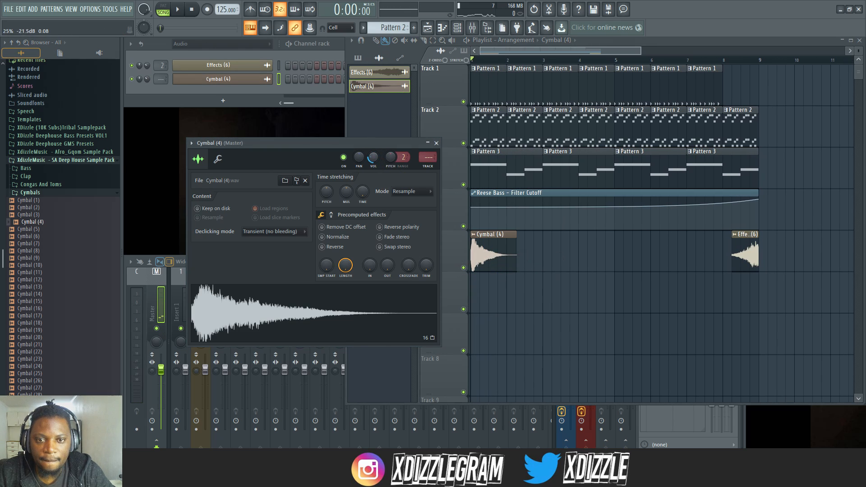
key("ctrl+l")
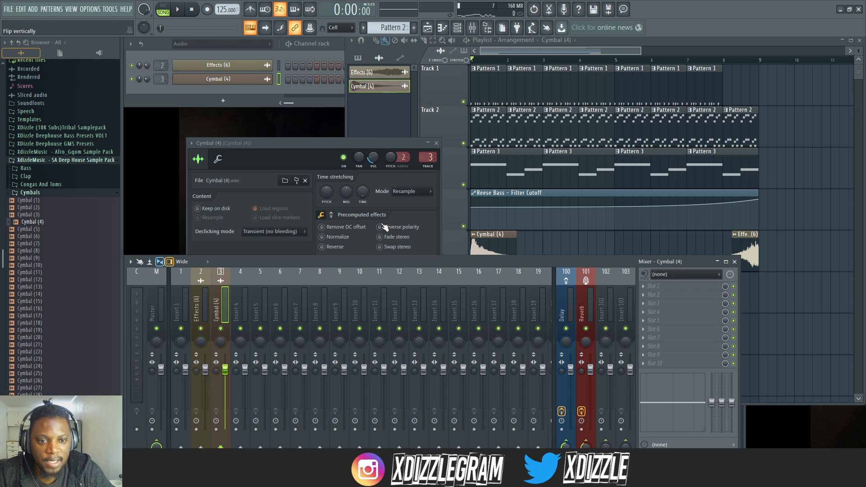
left_click(378, 164)
key("space")
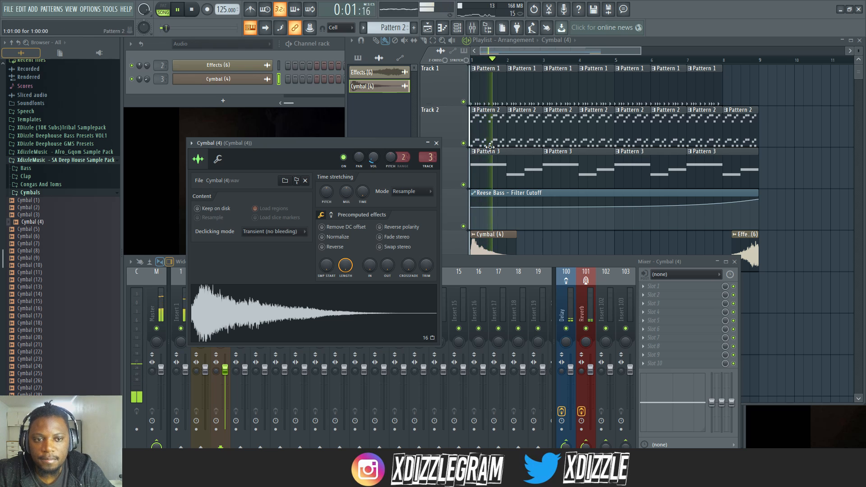
left_click(532, 51)
scroll(534, 55, "down", 3)
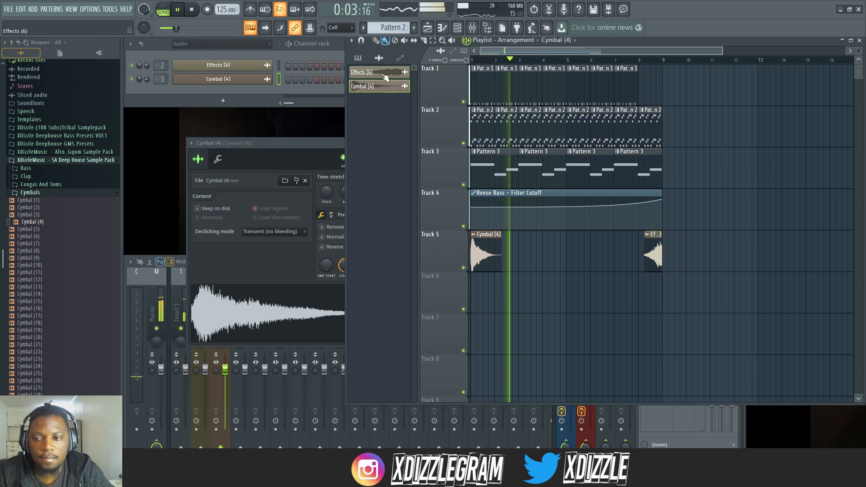
Open Pattern 1 and set the Tom 4 channel volume to 68%
left_click(40, 193)
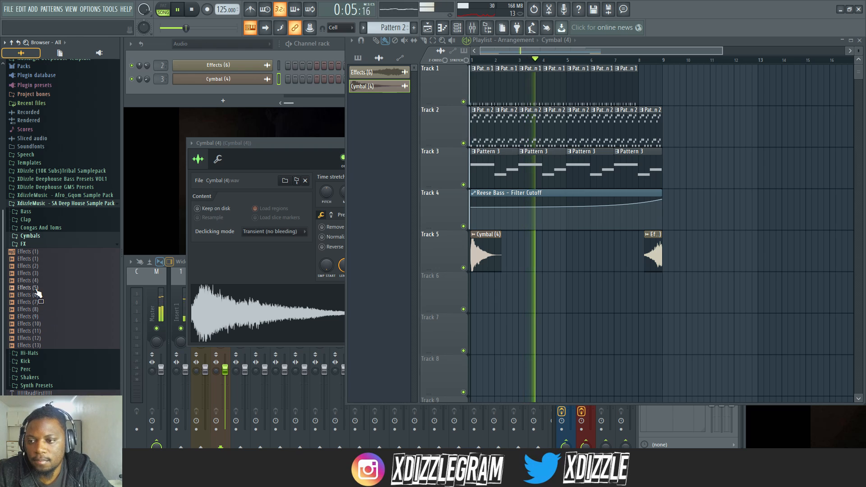
double_click(470, 88)
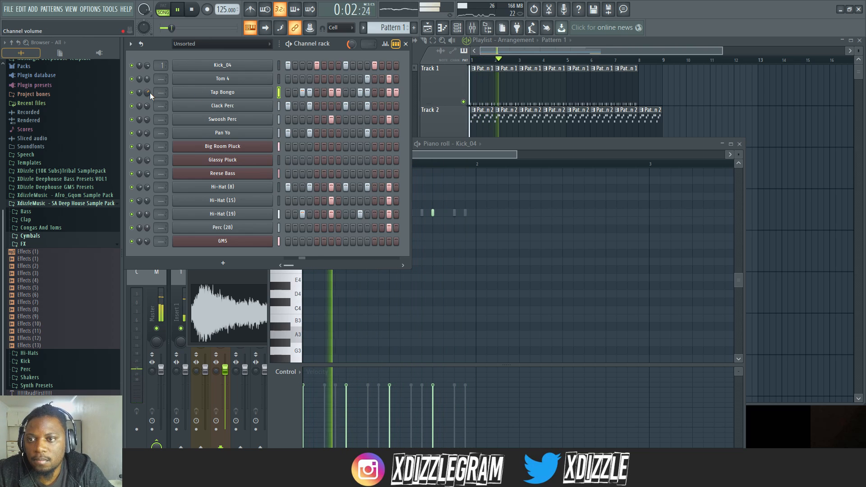
left_click_drag(148, 79, 148, 67)
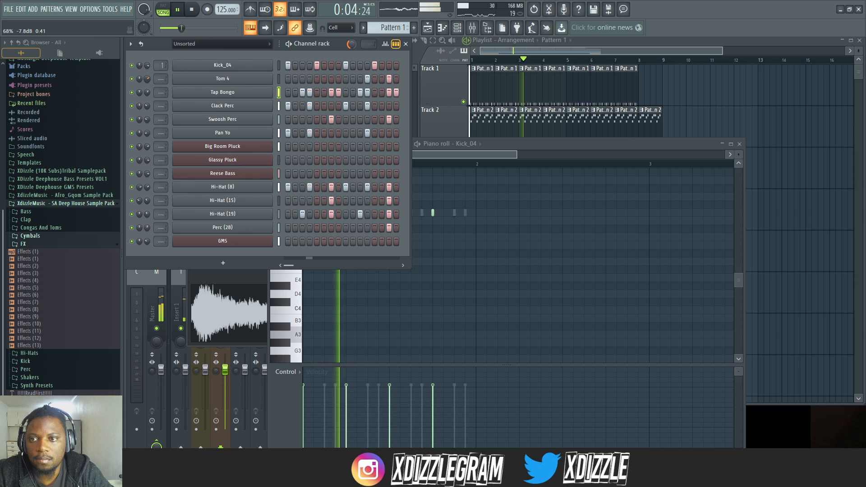
left_click(548, 57)
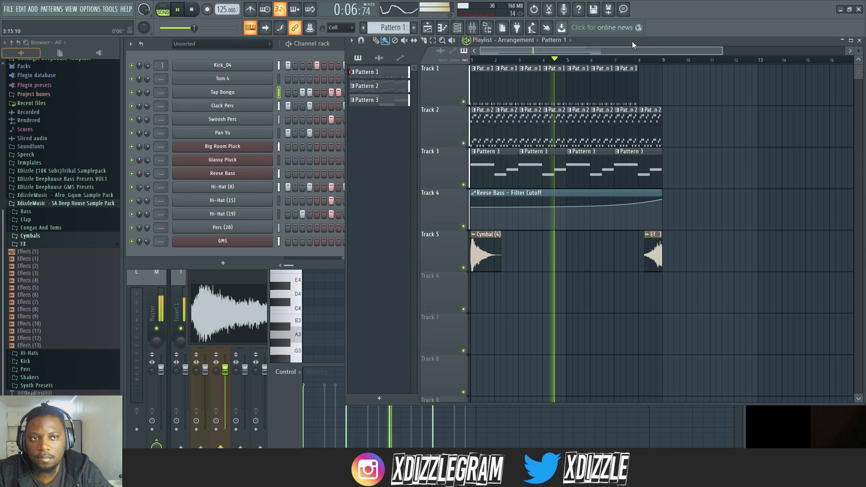
Audition samples in the Afro_Gqom pack's Snares folder and add BSC Hard Snare (2) as a new channel
left_click(150, 233)
left_click(36, 244)
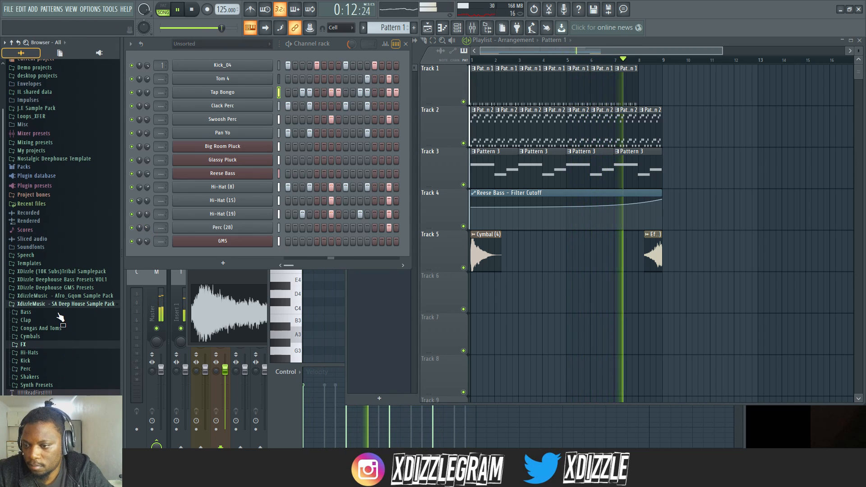
left_click(49, 295)
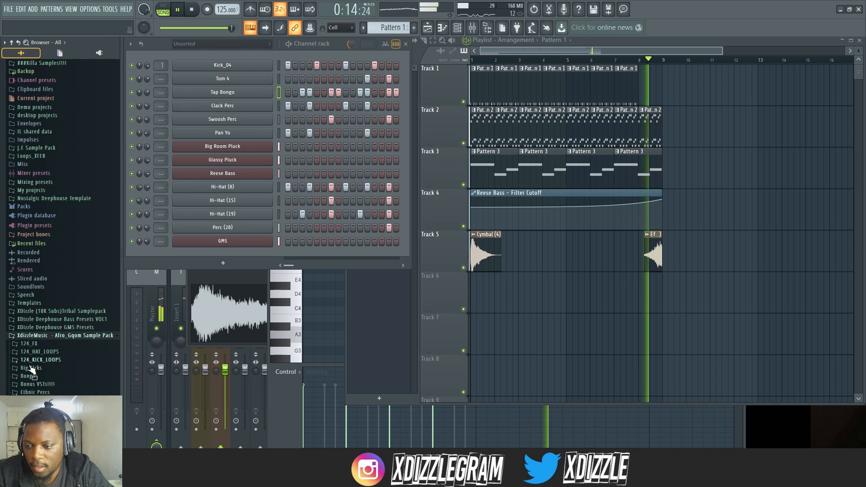
left_click(45, 424)
key("space")
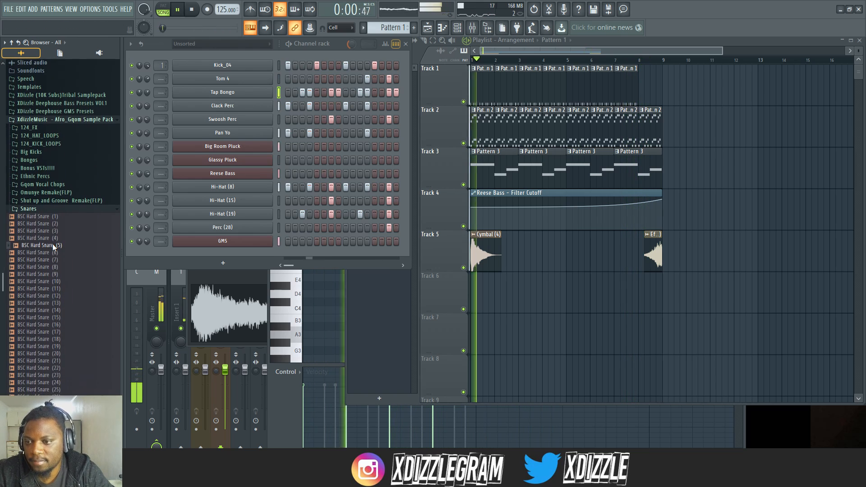
left_click(55, 238)
left_click_drag(50, 223, 228, 256)
Program BSC Hard Snare (2) on steps 1, 4 and 12 of Pattern 1 and lower its volume to 35%
key("space")
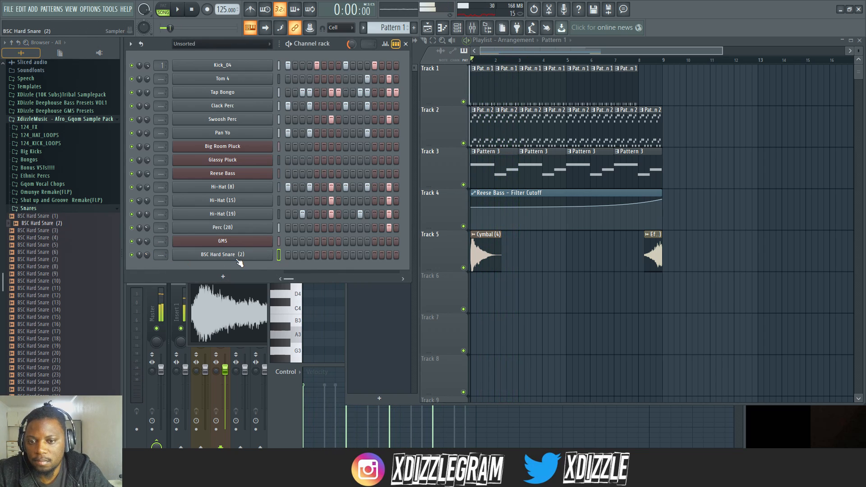
left_click(302, 255)
right_click(303, 254)
left_click(309, 254)
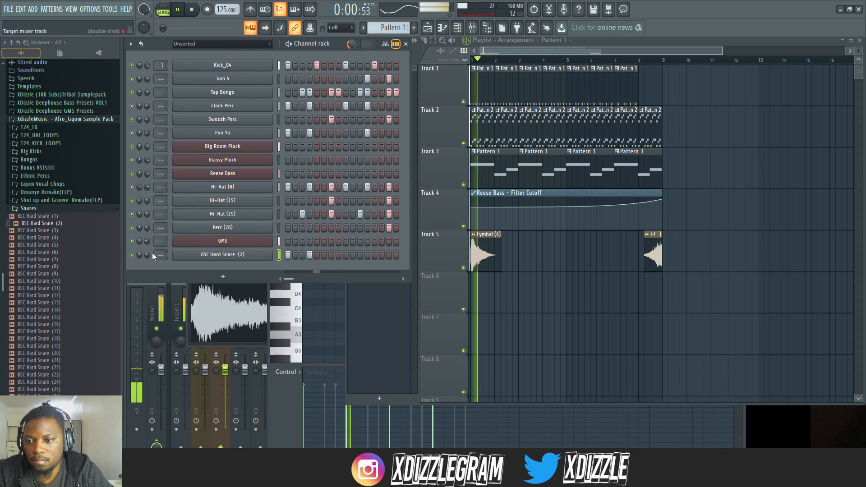
left_click_drag(147, 255, 148, 244)
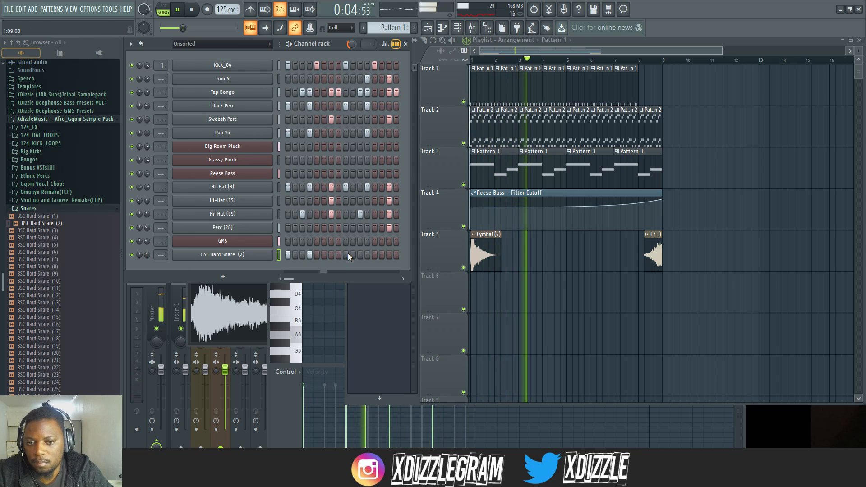
left_click(360, 254)
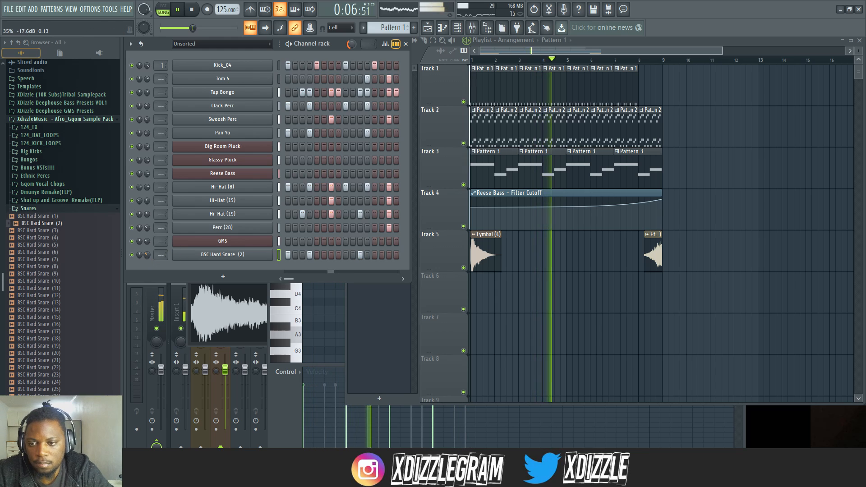
left_click(359, 254)
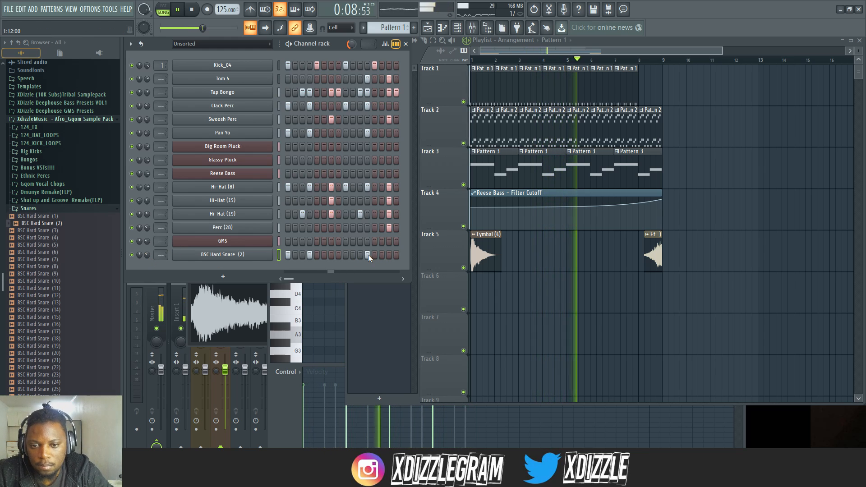
left_click(367, 254)
Audition more BSC Hard Snare samples and add BSC Hard Snare (19) as a new channel
left_click(56, 268)
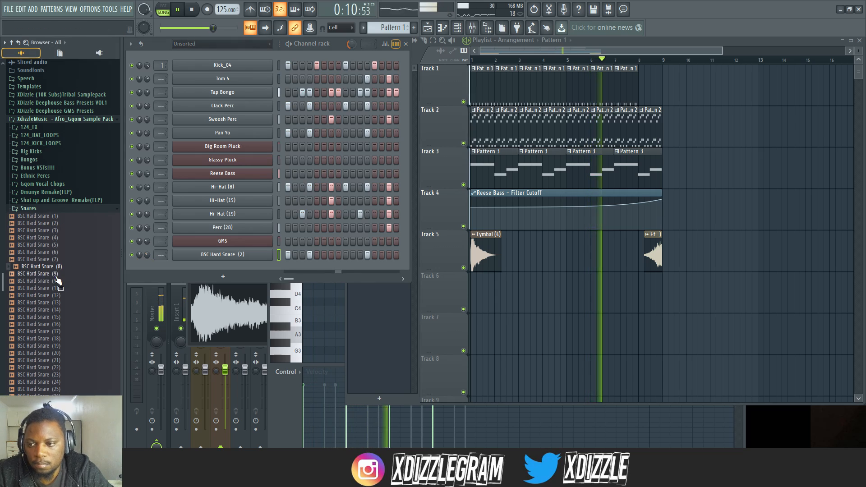
left_click(58, 288)
left_click(57, 302)
left_click(58, 317)
left_click(61, 339)
left_click(63, 346)
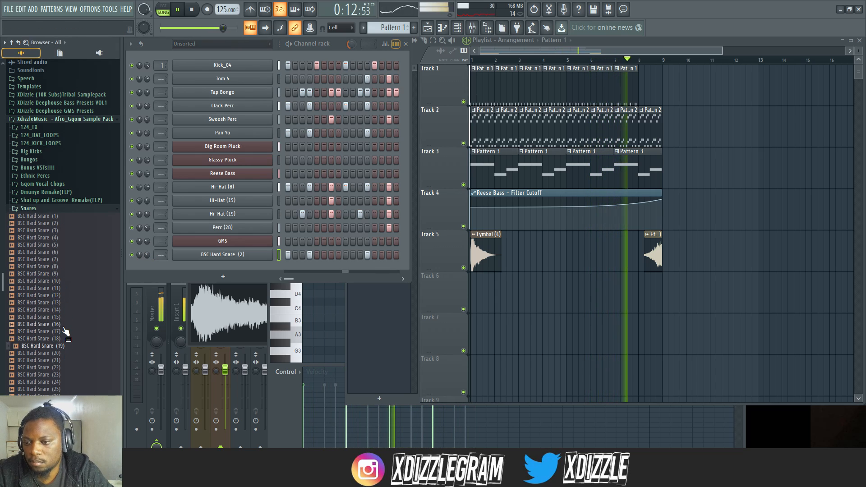
left_click(64, 331)
left_click(68, 346)
left_click_drag(70, 348, 228, 266)
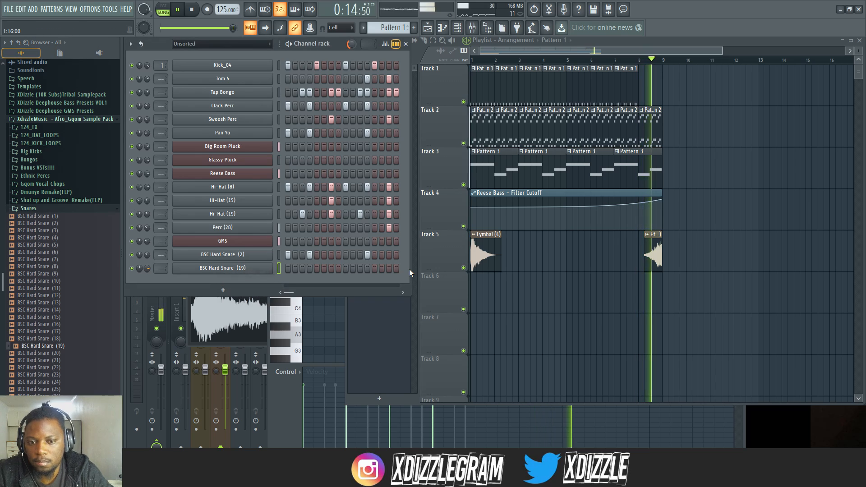
Program BSC Hard Snare (19) on steps 7, 12 and 15 and set its volume to 47%
left_click(331, 269)
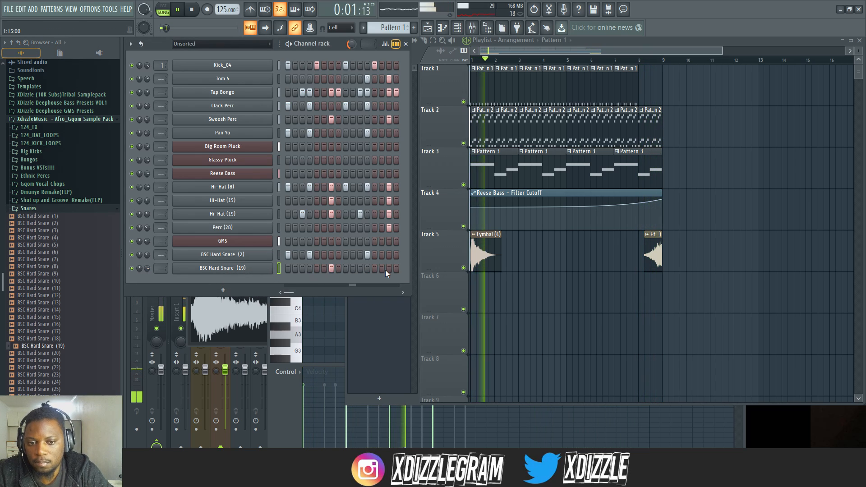
left_click(367, 269)
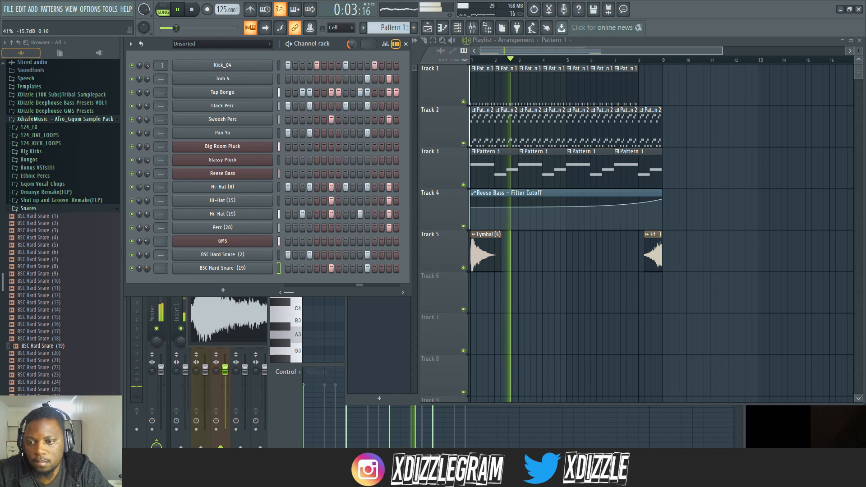
left_click(388, 267)
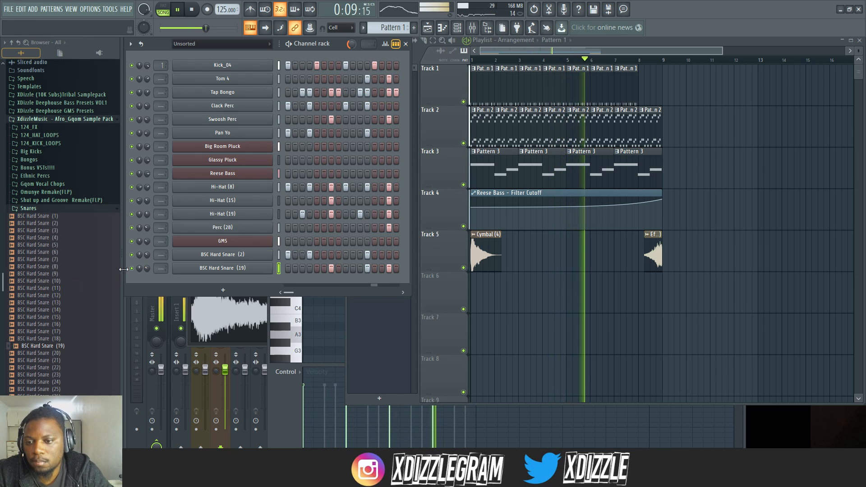
scroll(148, 270, "up", 4)
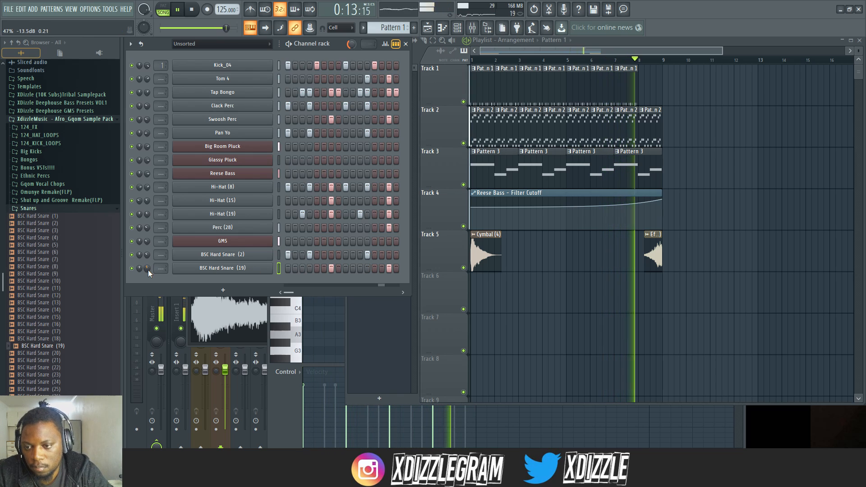
left_click(58, 238)
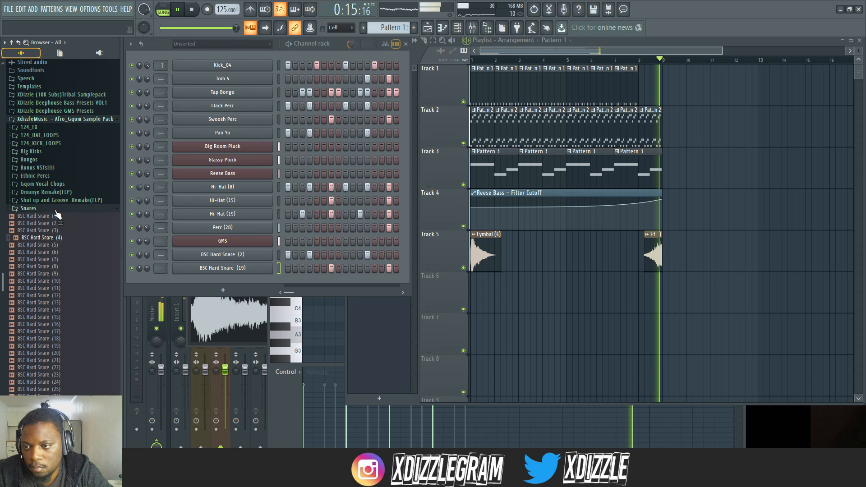
scroll(58, 212, "up", 10)
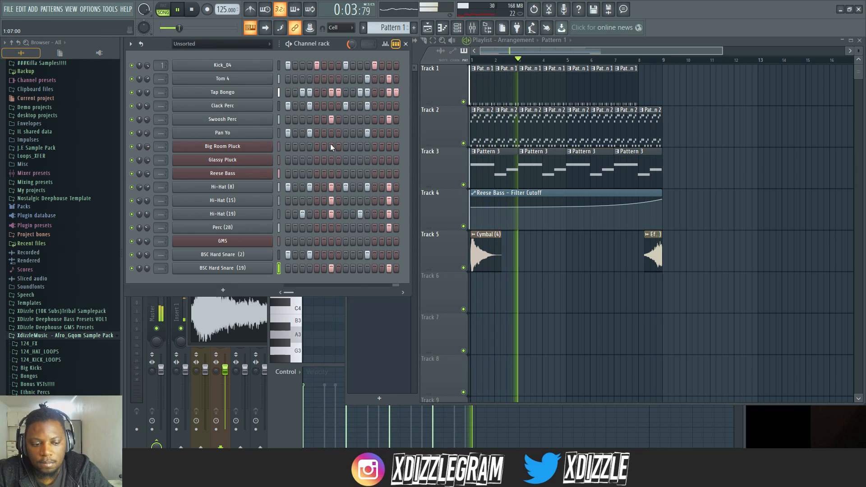
Switch to Pattern 4, stop playback and add a Toxic Biohazard synth as a new channel
key("KP_Add")
key("KP_Add")
key("KP_Add")
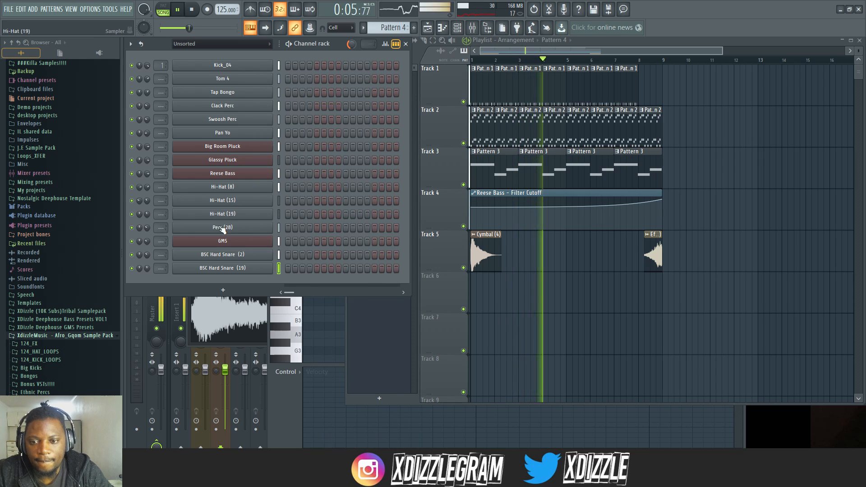
key("space")
left_click(222, 290)
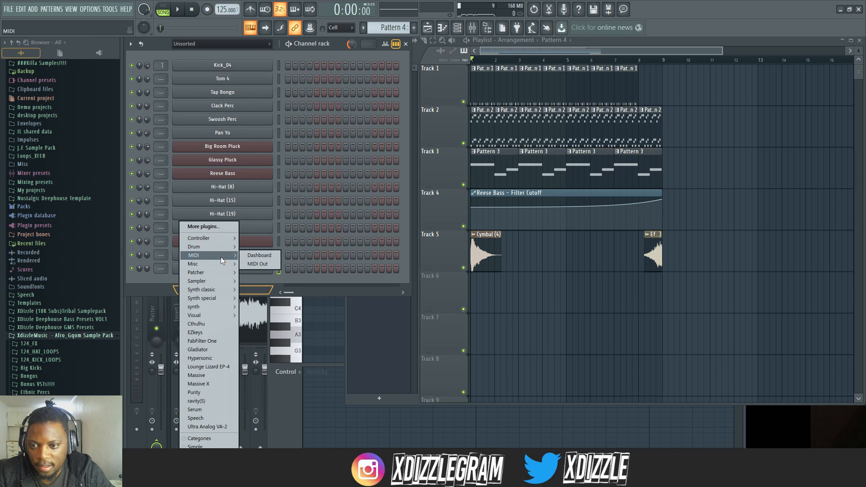
mouse_move(220, 246)
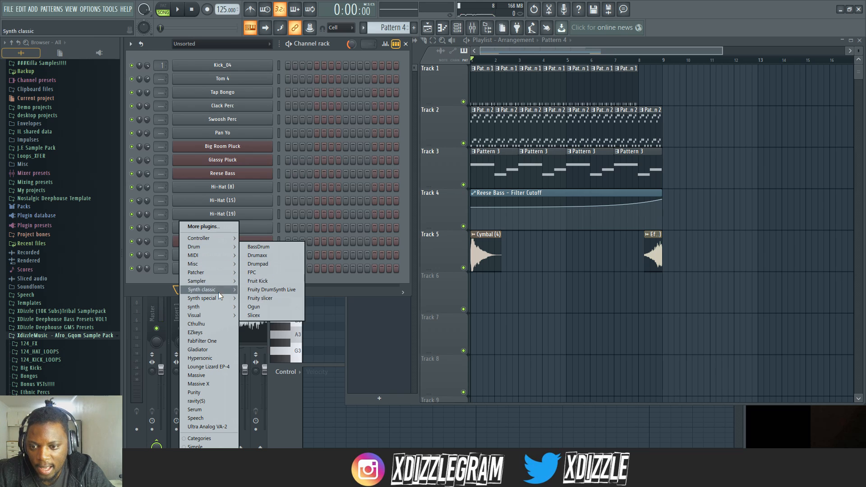
mouse_move(219, 291)
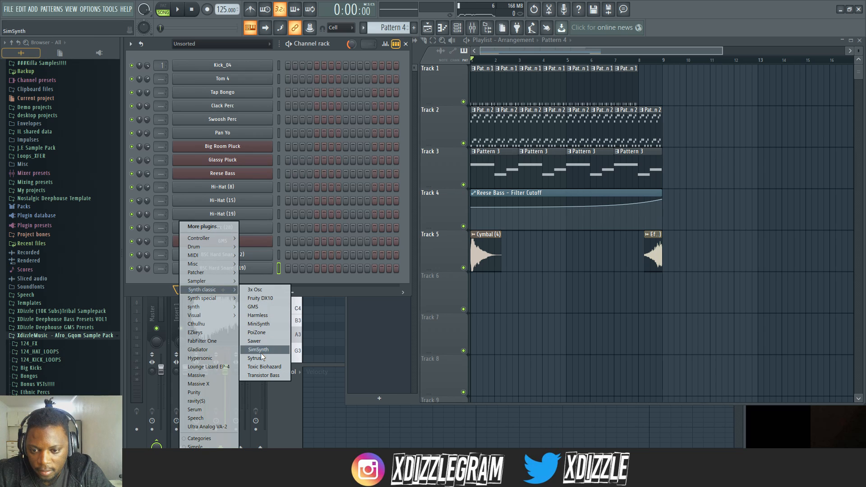
left_click(265, 366)
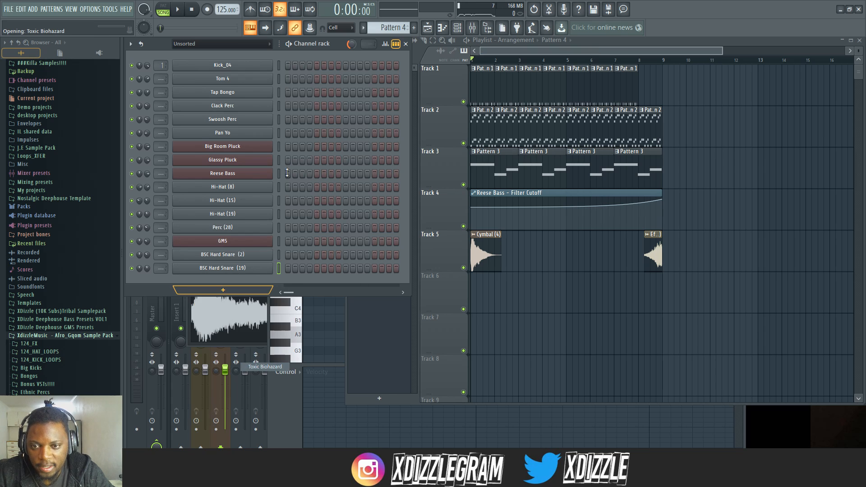
Audition Toxic Biohazard presets in the Leads bank, load Brasso and close the preset library
left_click(333, 106)
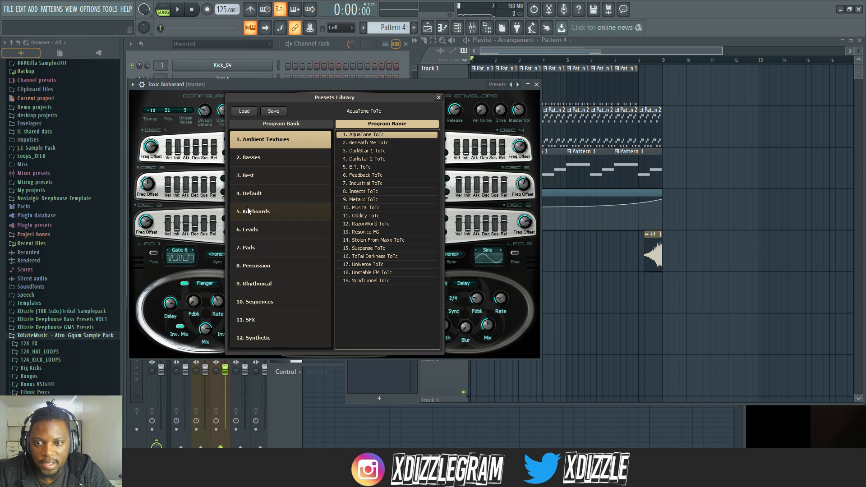
left_click(265, 229)
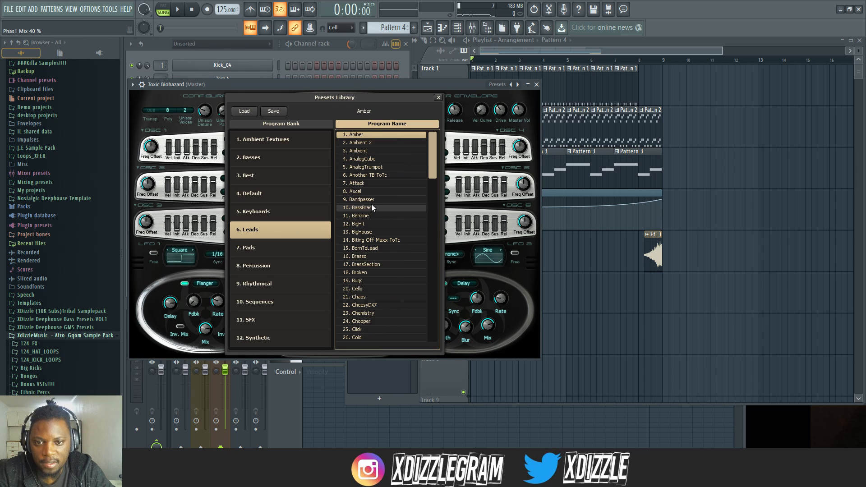
left_click(372, 175)
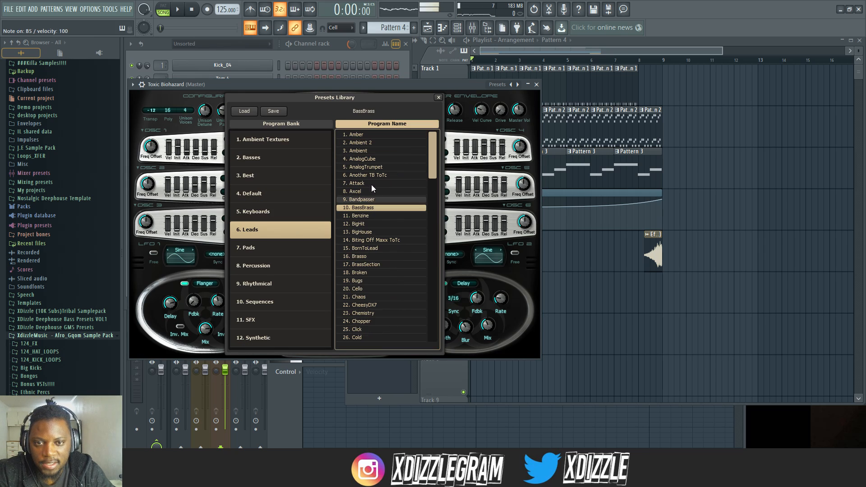
left_click(374, 255)
left_click(438, 98)
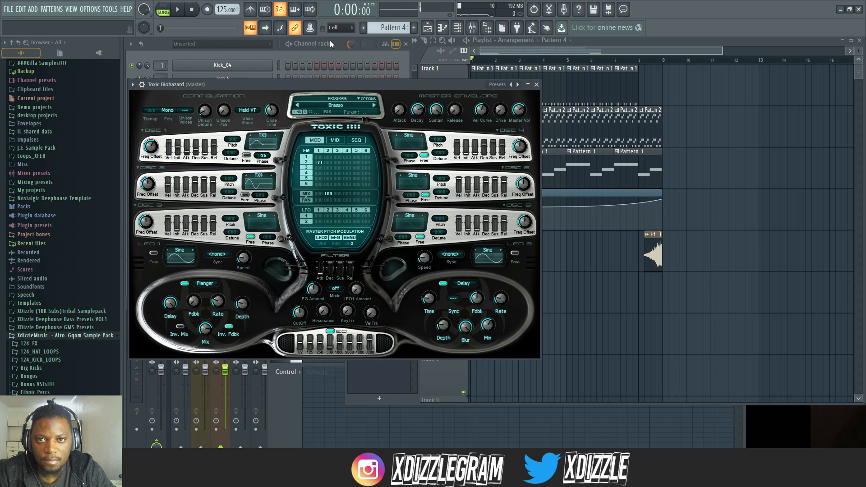
Rehearse a Toxic Biohazard melody over the beat and record it live into Pattern 4 across the first four bars of Track 6
left_click(336, 46)
key("space")
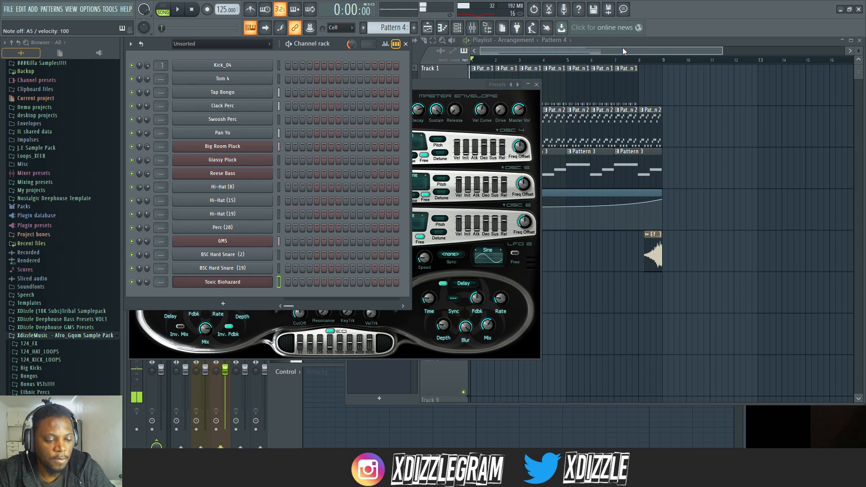
left_click(615, 40)
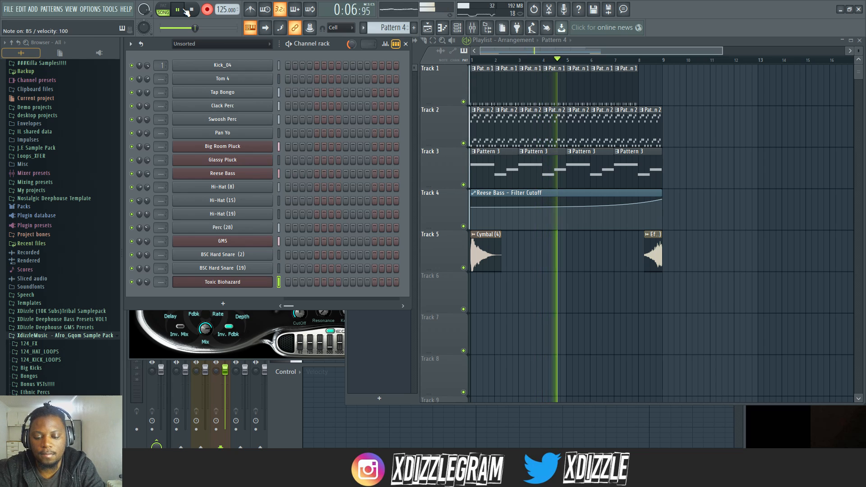
left_click(187, 12)
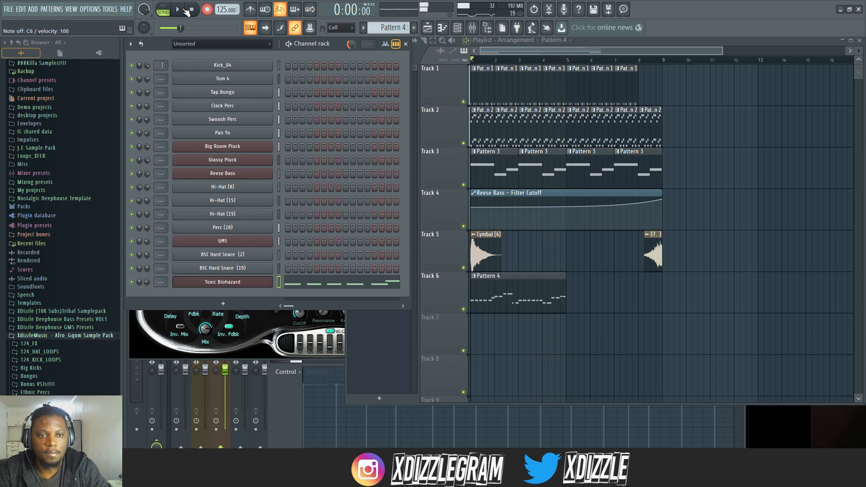
Quantize the recorded Toxic Biohazard notes and place a second Pattern 4 clip at bar 5 of Track 6
left_click(362, 279)
key("alt+q")
key("Return")
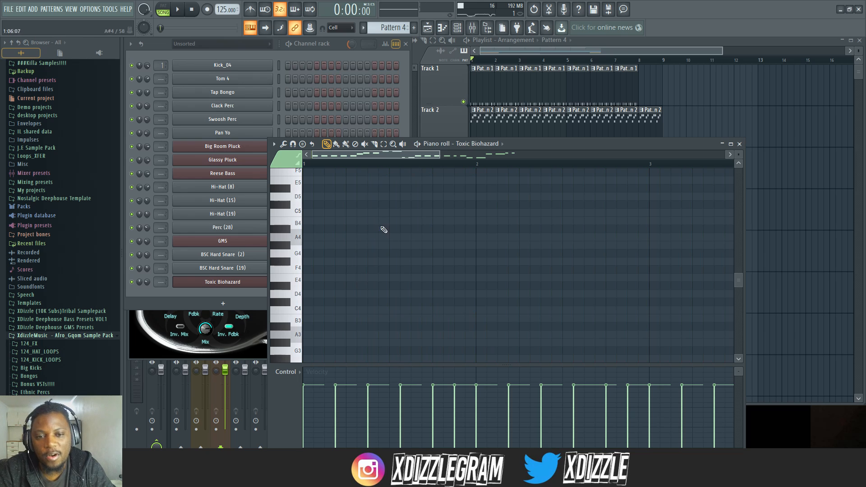
left_click(679, 38)
left_click(572, 302)
double_click(560, 290)
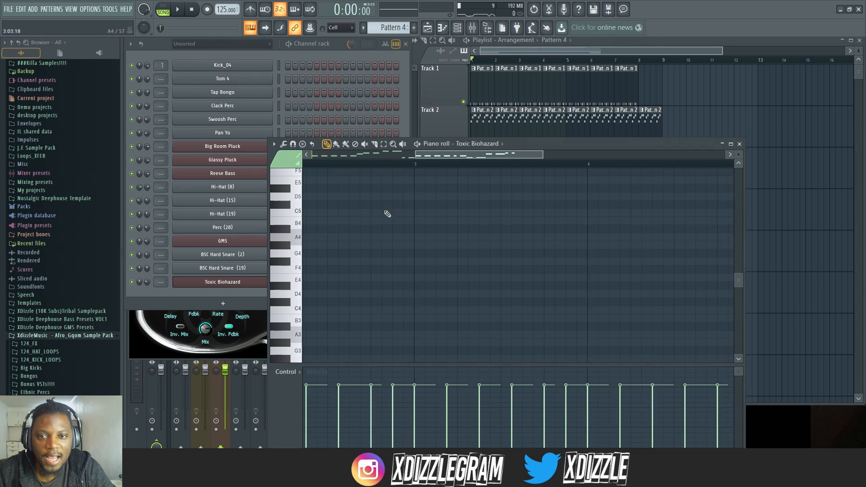
Try different filter envelope amounts on the Brasso preset and switch off its Flanger and Delay during playback
left_click(335, 52)
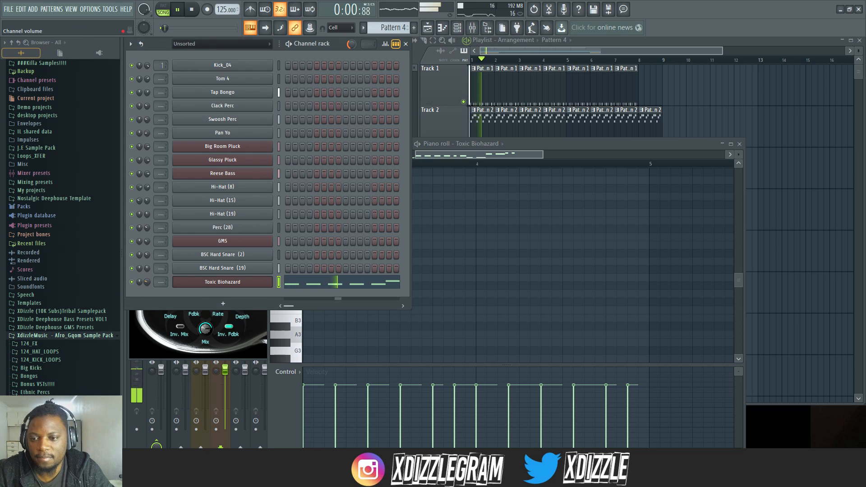
left_click(204, 282)
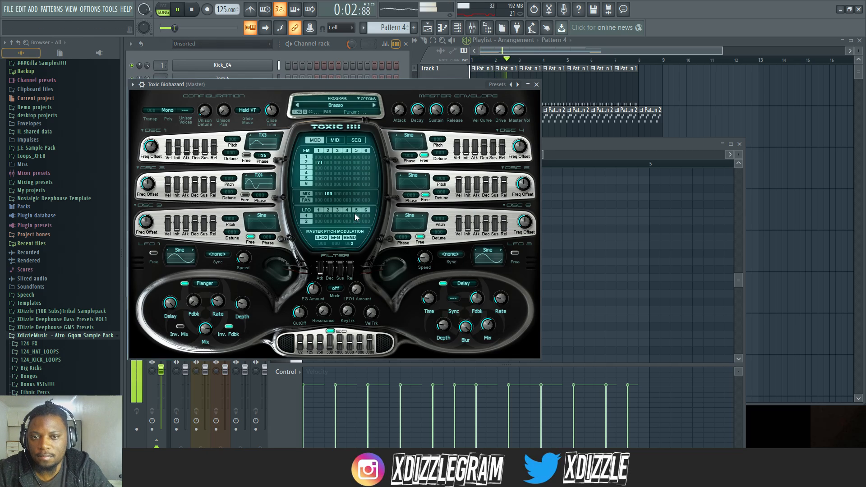
left_click_drag(407, 91, 448, 83)
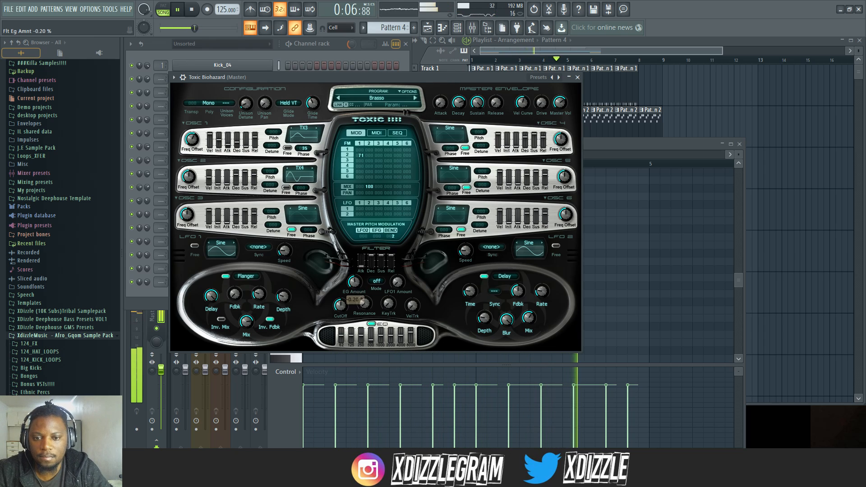
left_click_drag(354, 282, 354, 275)
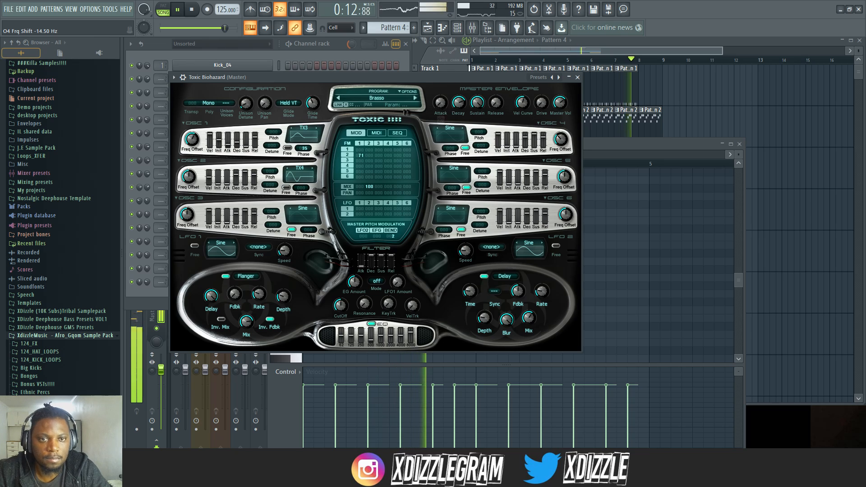
left_click_drag(312, 103, 313, 95)
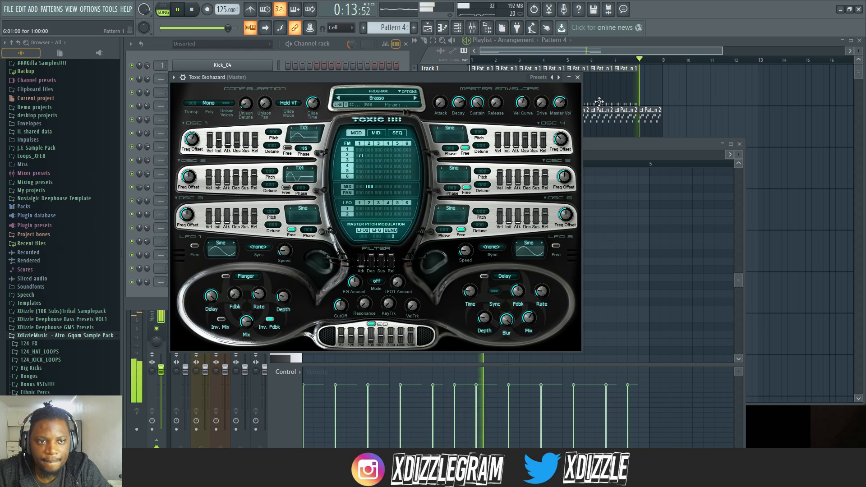
left_click(577, 78)
key("space")
Route Toxic Biohazard to mixer track 4 and lower its channel volume to 45% during playback
left_click(352, 289)
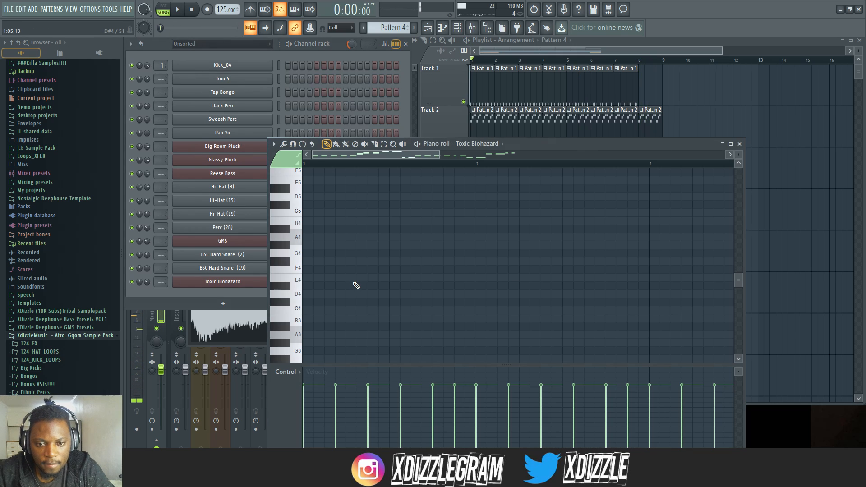
left_click(332, 47)
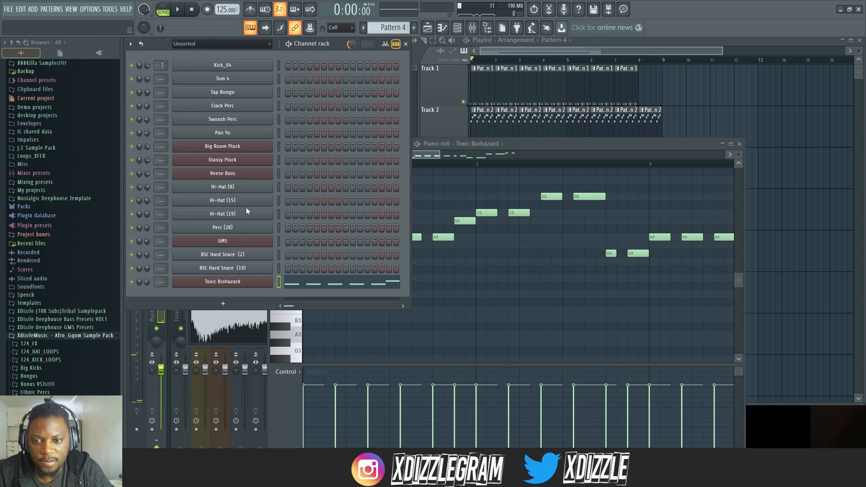
key("space")
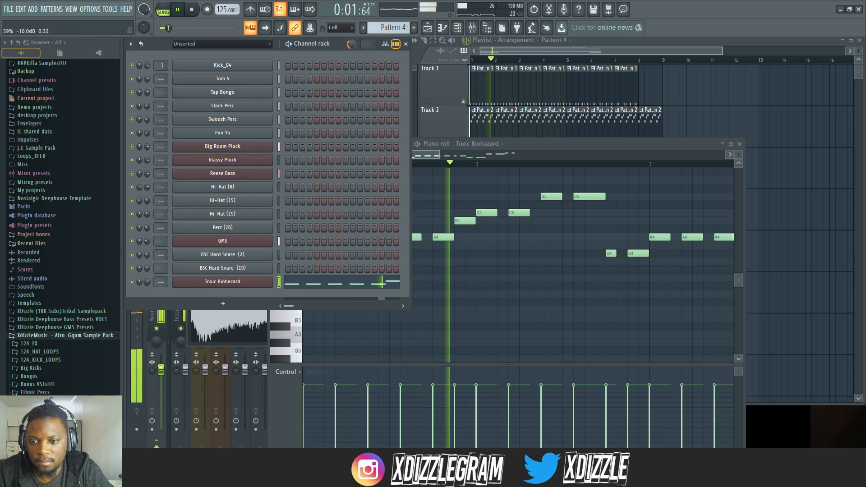
left_click(194, 280)
left_click(182, 77)
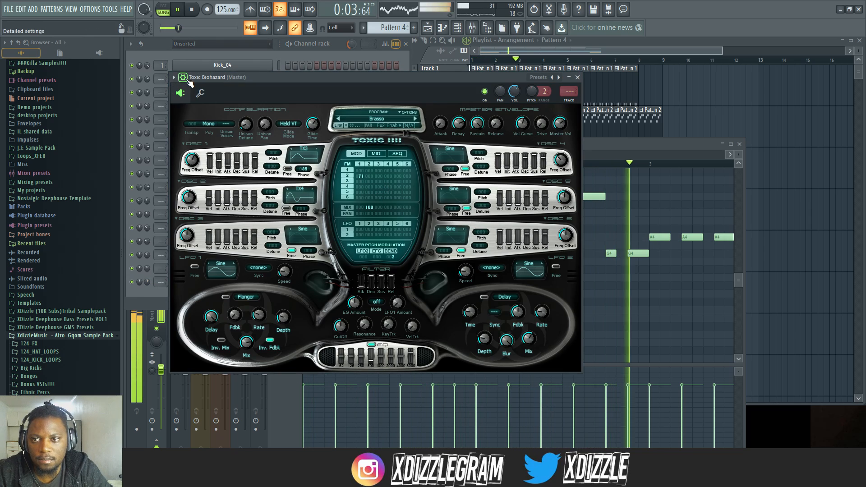
key("ctrl+l")
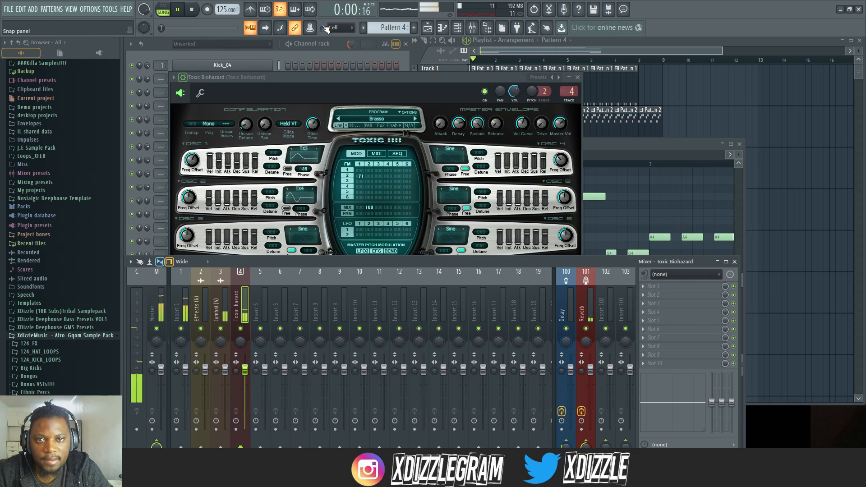
left_click(322, 63)
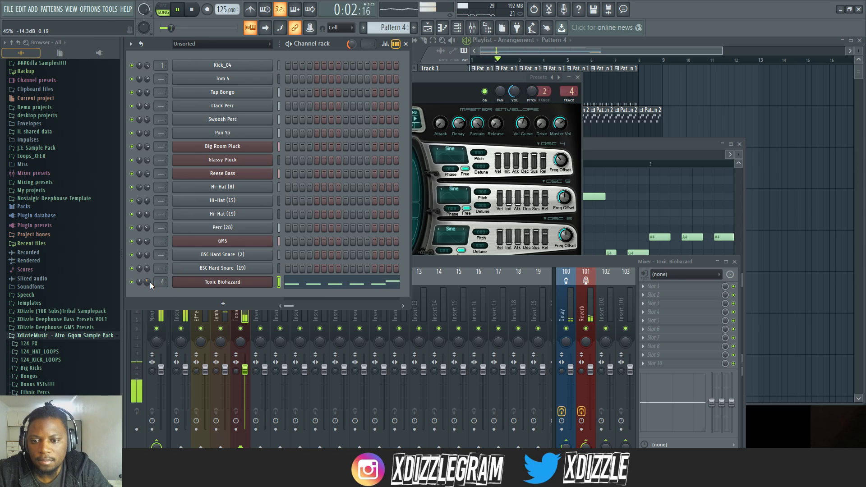
Replace Toxic Biohazard's preset with BrassSection from the Leads bank and play it in the song
left_click(463, 88)
key("space")
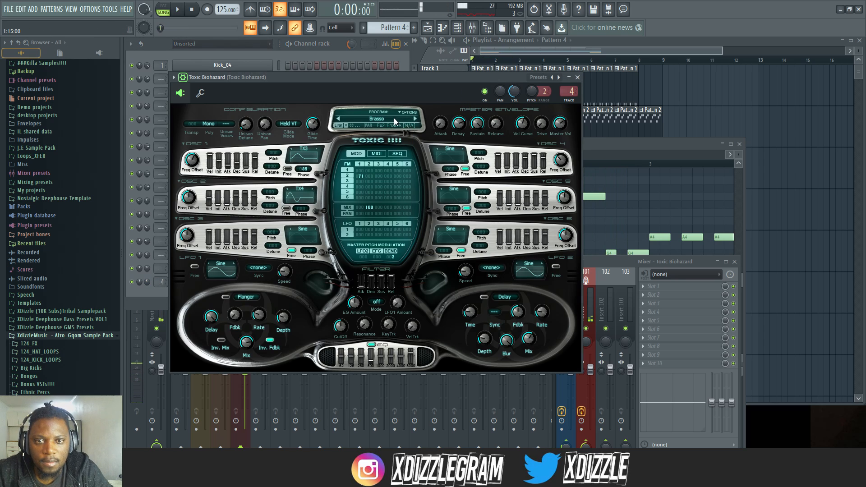
left_click(394, 118)
left_click(411, 278)
key("space")
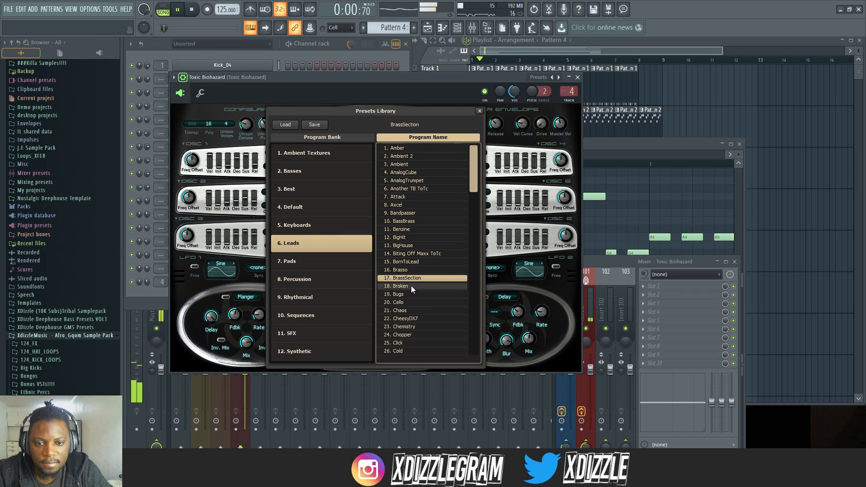
Check the Toxic Biohazard melody's notes in the piano roll and adjust the channel's volume
left_click(333, 60)
left_click(316, 285)
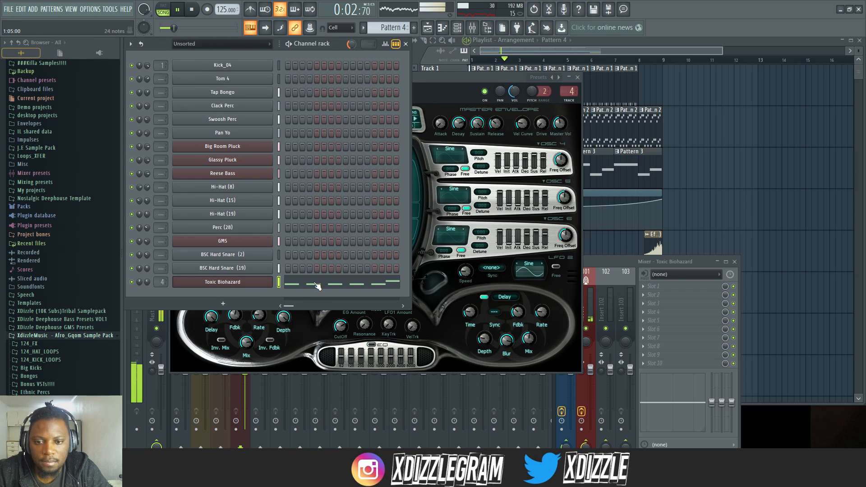
left_click(316, 285)
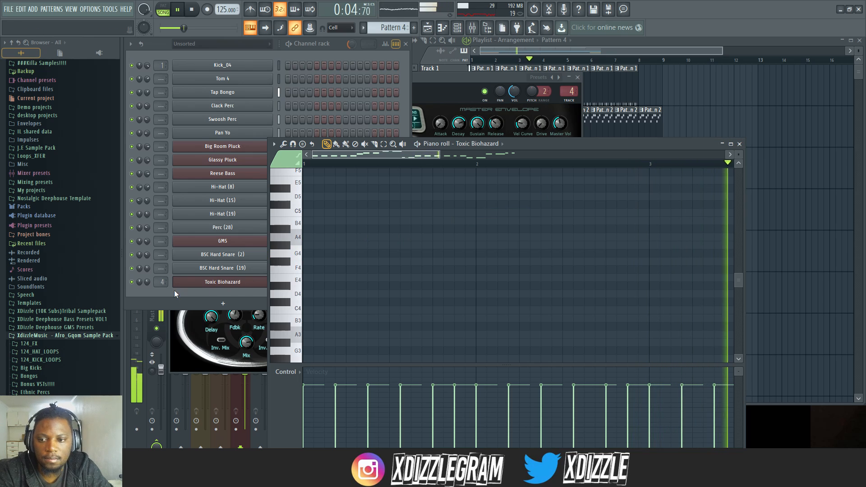
left_click(148, 281)
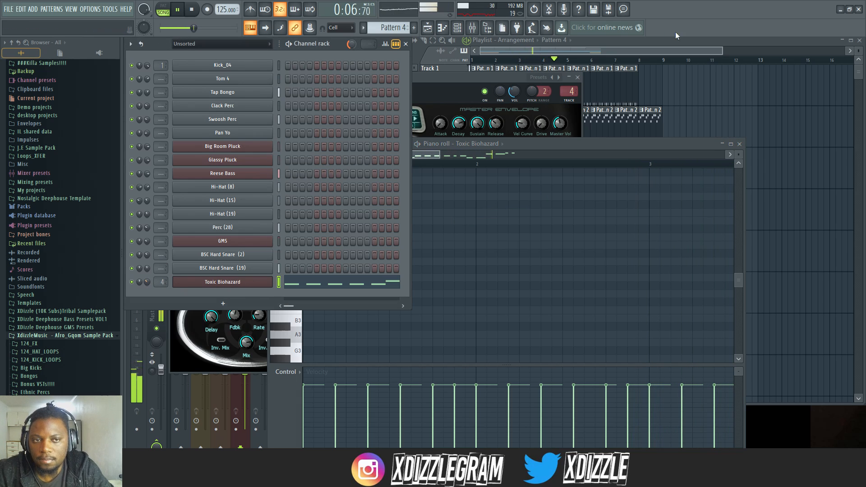
Mute Track 3 in the playlist and set the Reese Bass channel's volume to 85%
left_click(661, 44)
scroll(501, 53, "up", 3)
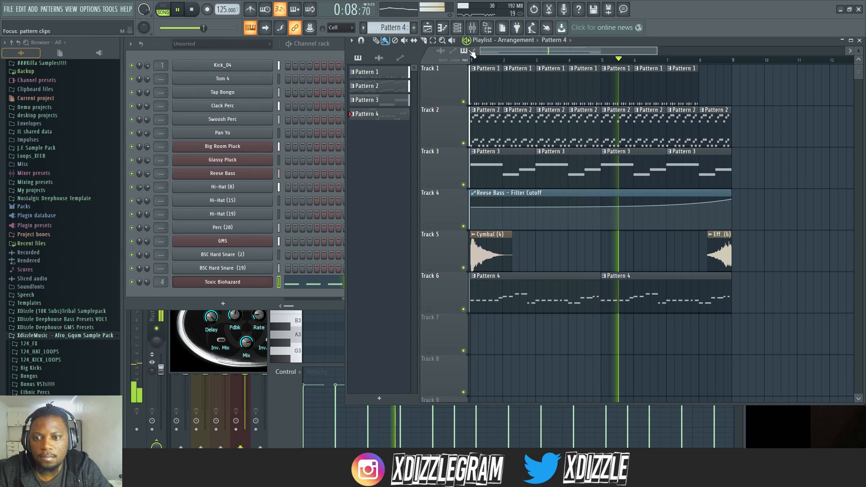
left_click(321, 47)
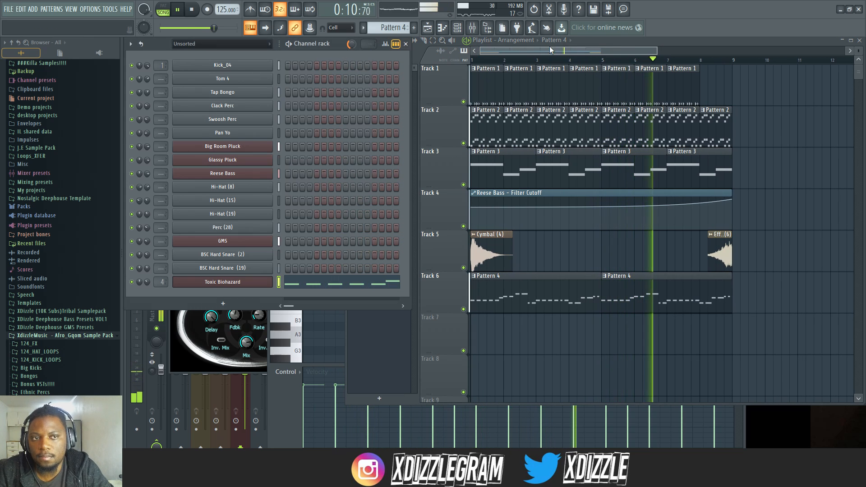
left_click(624, 42)
scroll(538, 60, "up", 3)
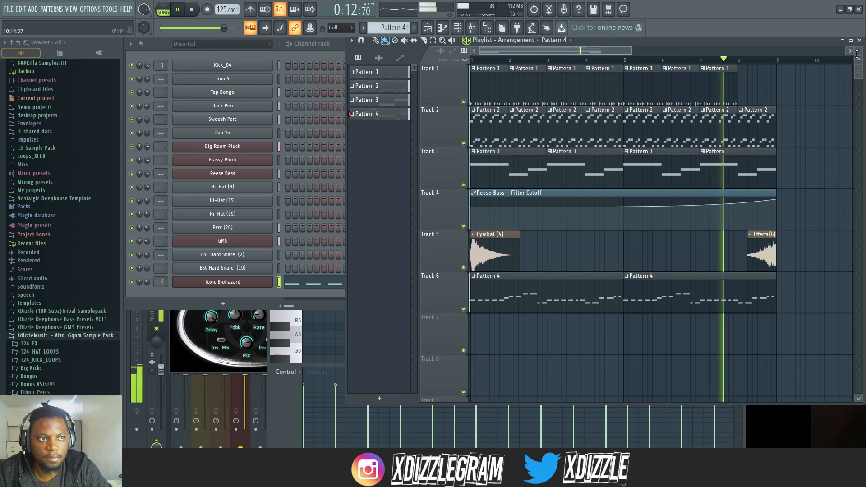
scroll(856, 53, "down", 1)
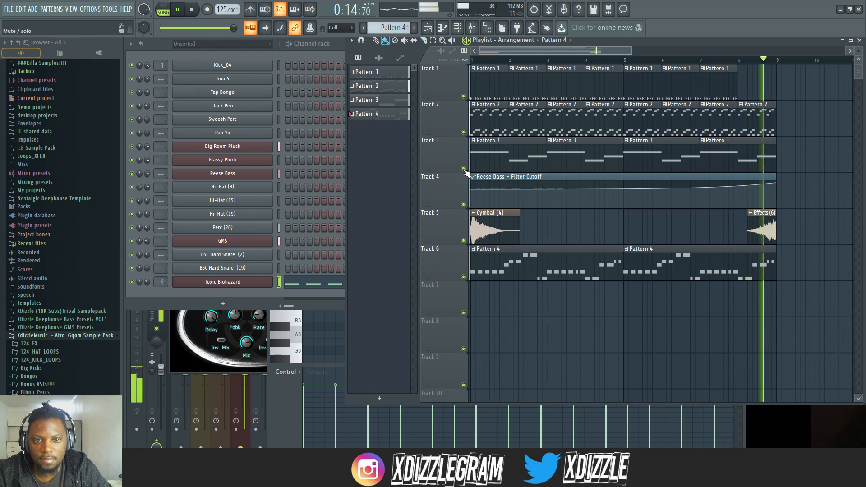
left_click(464, 168)
left_click(328, 51)
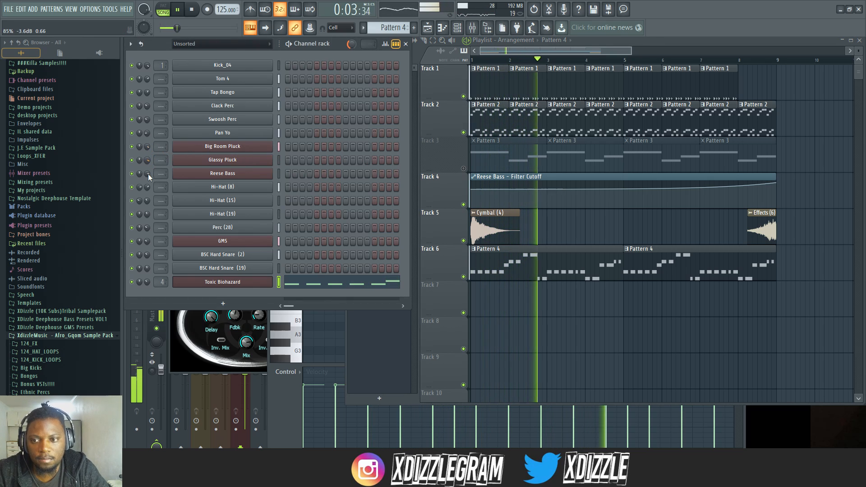
Unmute Track 3 in the playlist and make Pattern 3 the active pattern while the song plays
left_click(547, 52)
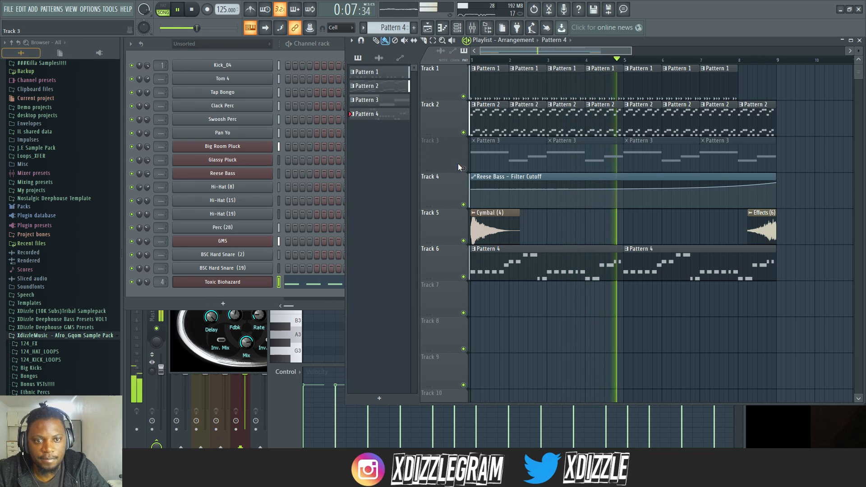
left_click(462, 167)
double_click(496, 155)
left_click(340, 46)
left_click(649, 43)
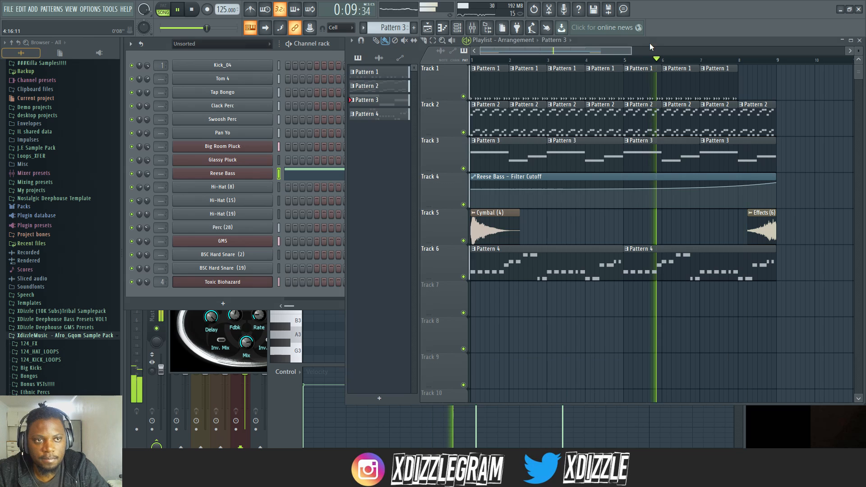
Duplicate all playlist clips to start at bar 9, and delete both copied Pattern 4 clips from Track 6
scroll(553, 48, "down", 2)
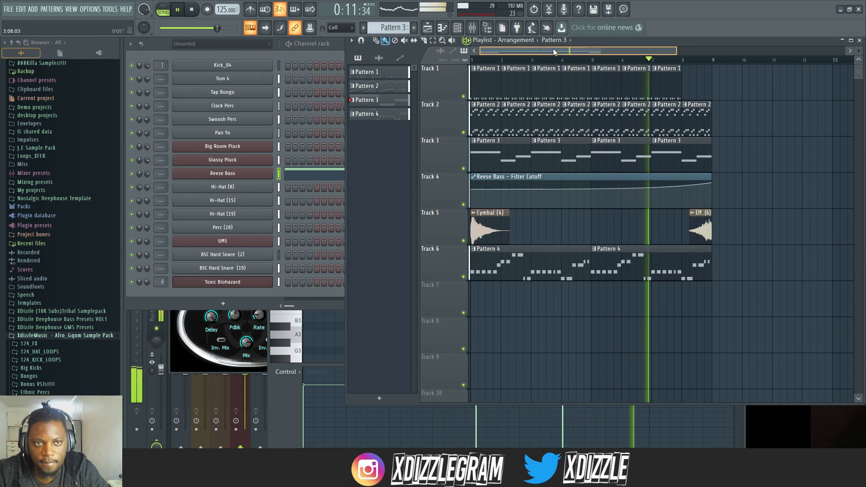
scroll(561, 52, "down", 2)
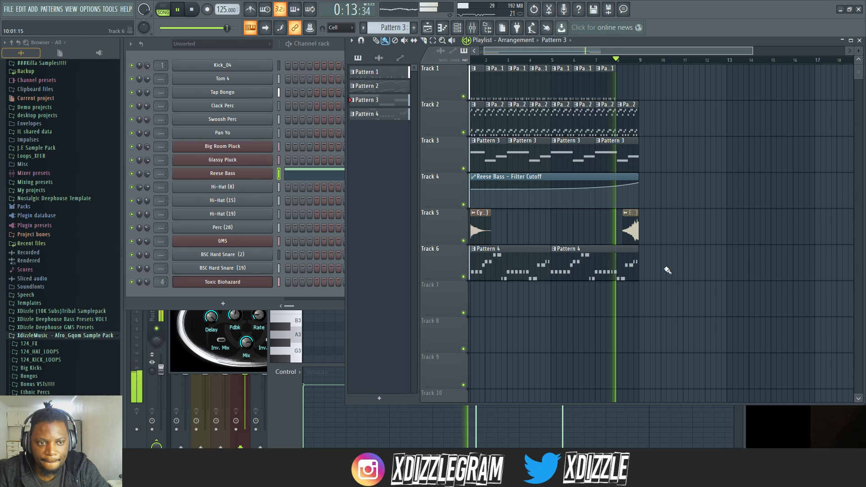
left_click_drag(685, 313, 451, 83)
key("ctrl+b")
right_click(703, 275)
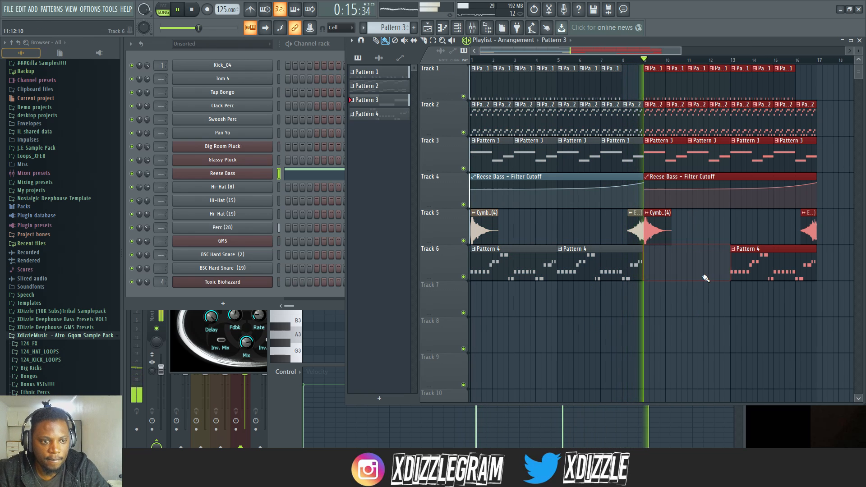
right_click(765, 274)
scroll(635, 51, "down", 2)
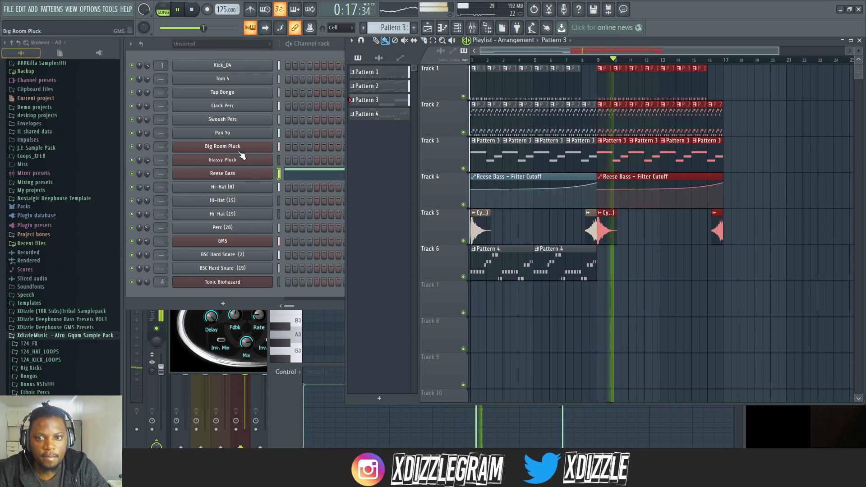
Deselect the duplicated clips and fill the gap at bar 8 on Track 1 with a Pattern 1 clip
left_click(147, 241)
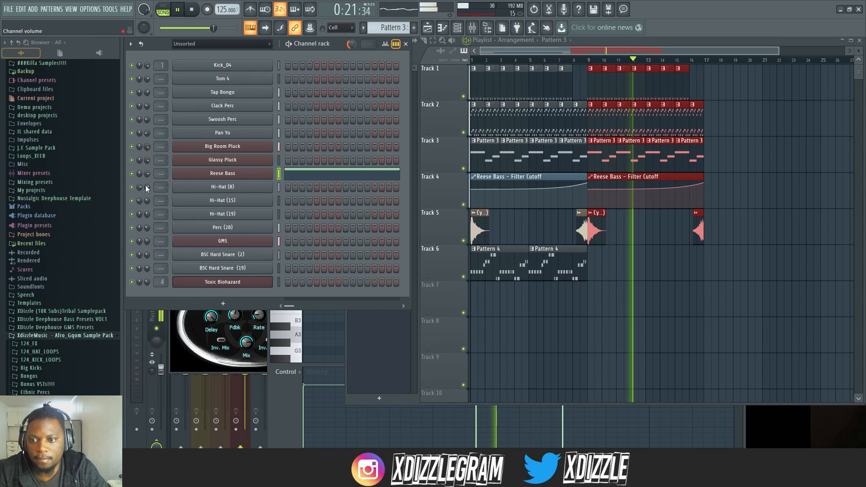
left_click(602, 47)
scroll(618, 60, "up", 2)
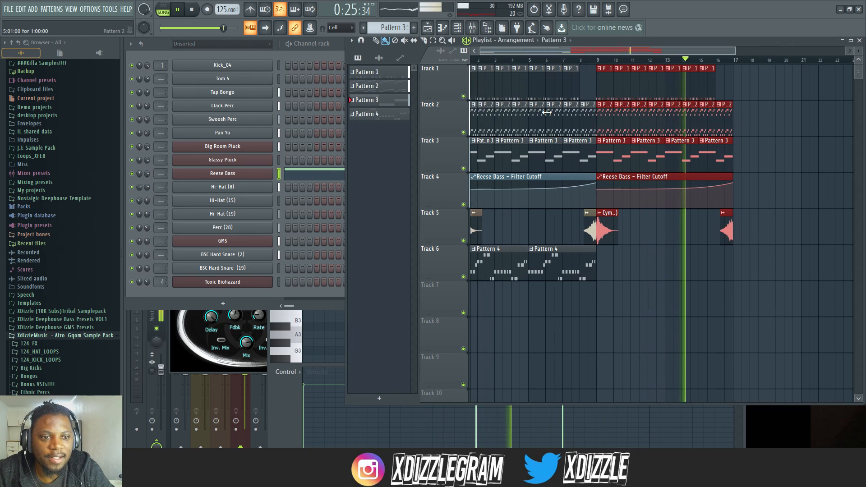
left_click(596, 80, "ctrl")
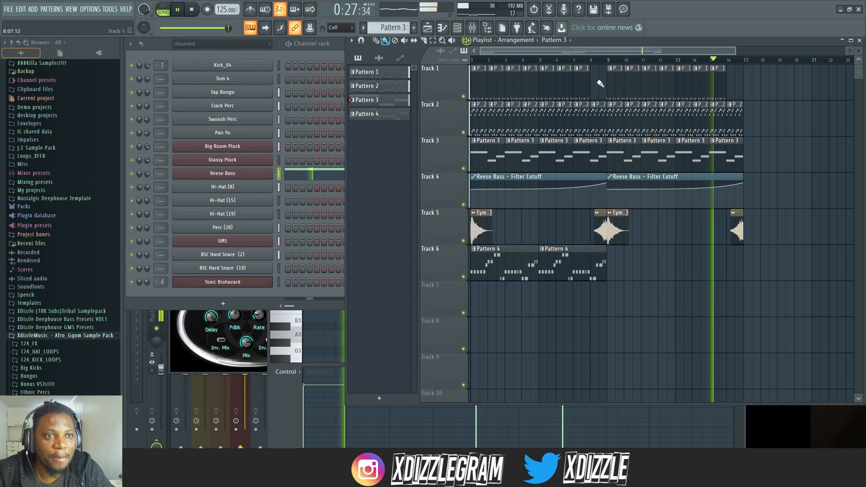
left_click(581, 82)
left_click(594, 83)
scroll(599, 52, "down", 2)
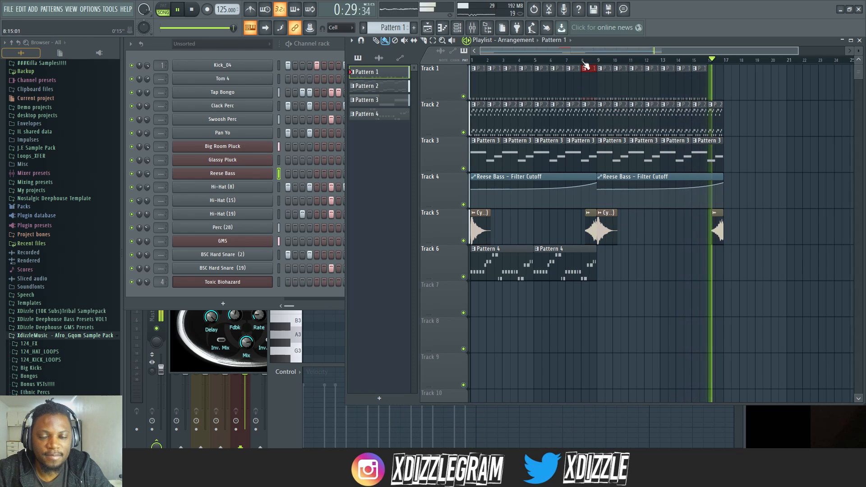
Delete the Effects clip just before bar 9 on Track 5 while the song plays
left_click(446, 58)
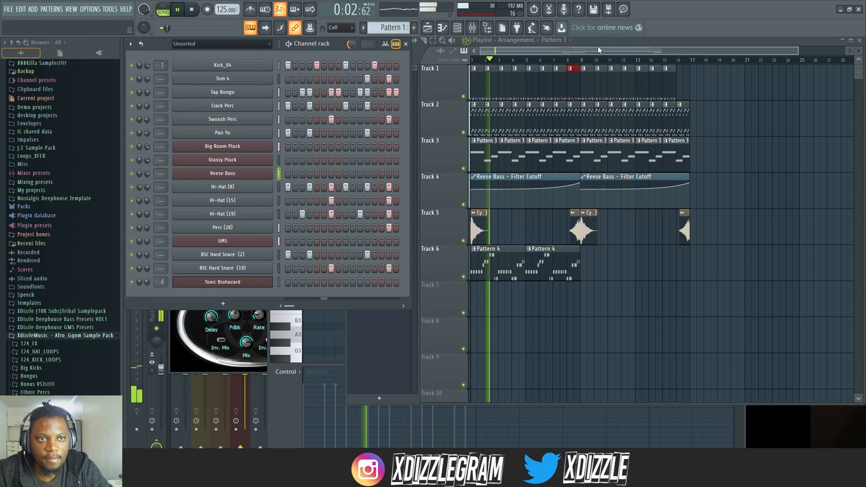
scroll(533, 61, "up", 2)
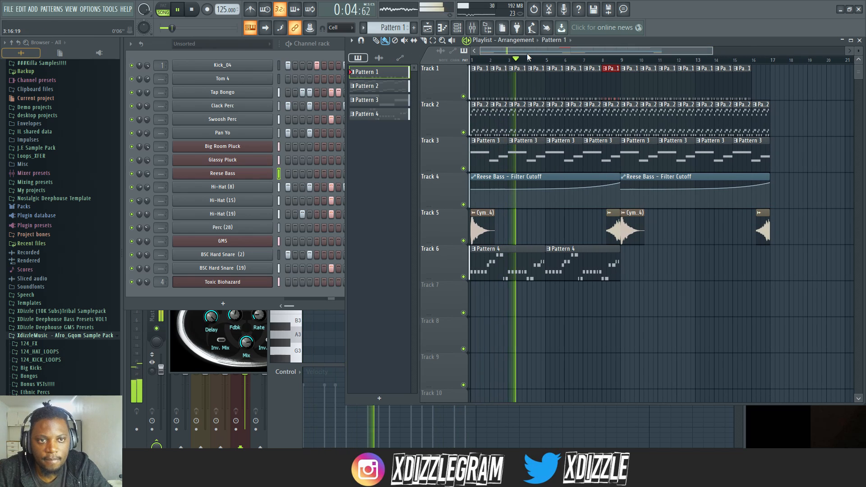
scroll(533, 62, "down", 1)
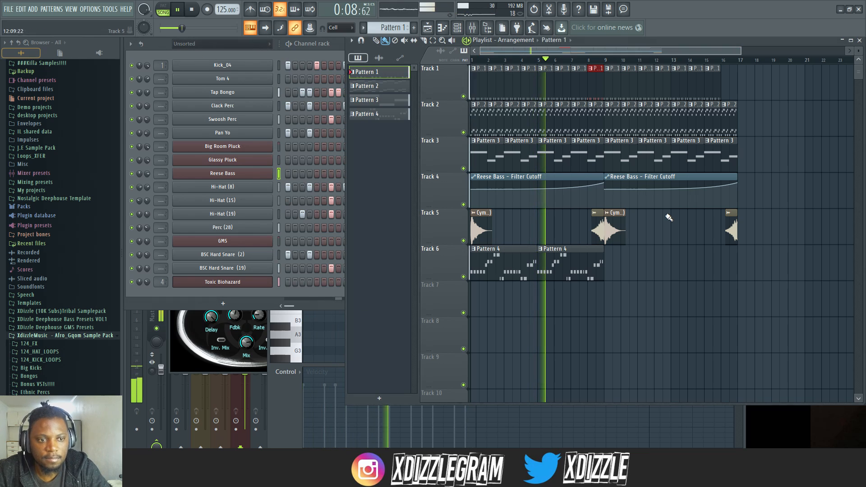
left_click(665, 267)
right_click(664, 267)
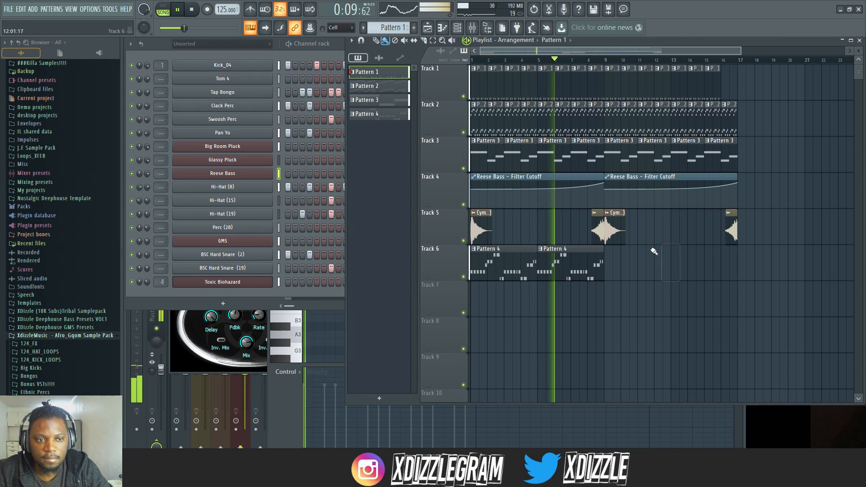
right_click(601, 234)
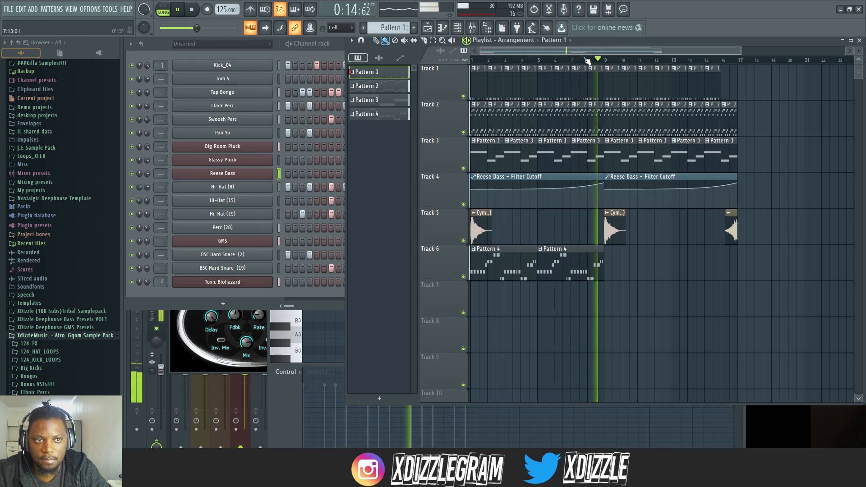
Listen to the second section of the arrangement from bar 9 onward and stop playback
scroll(583, 52, "down", 2)
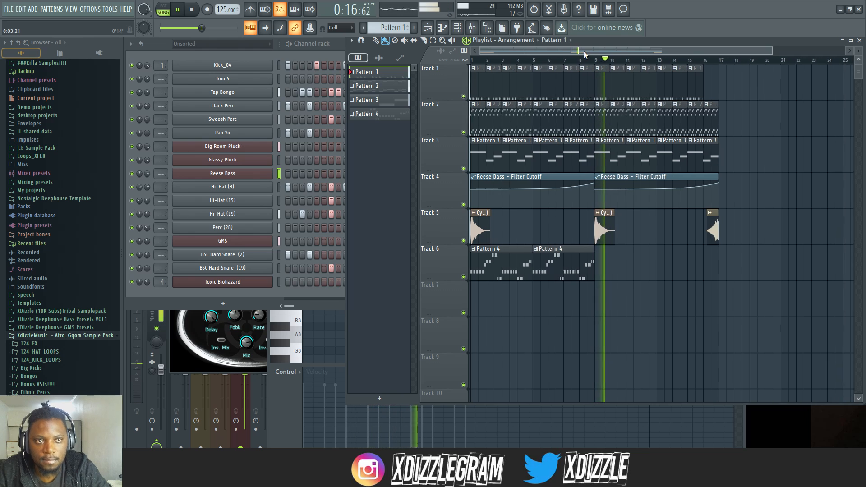
left_click(160, 45)
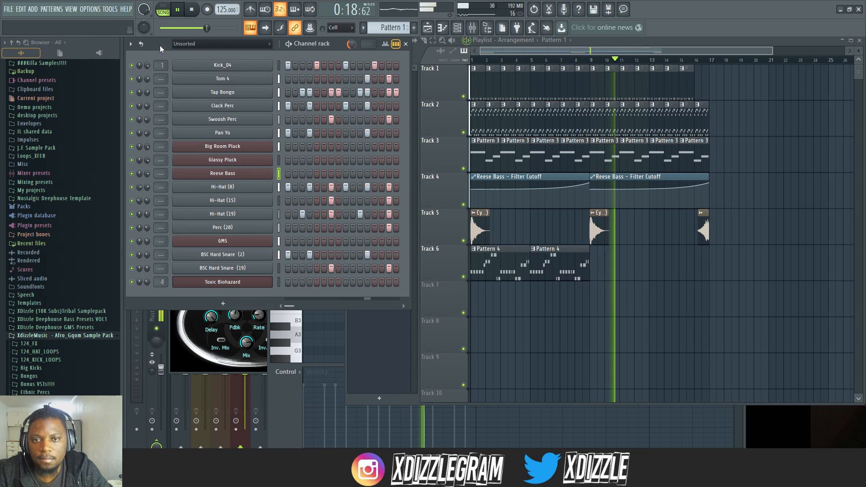
left_click(605, 52)
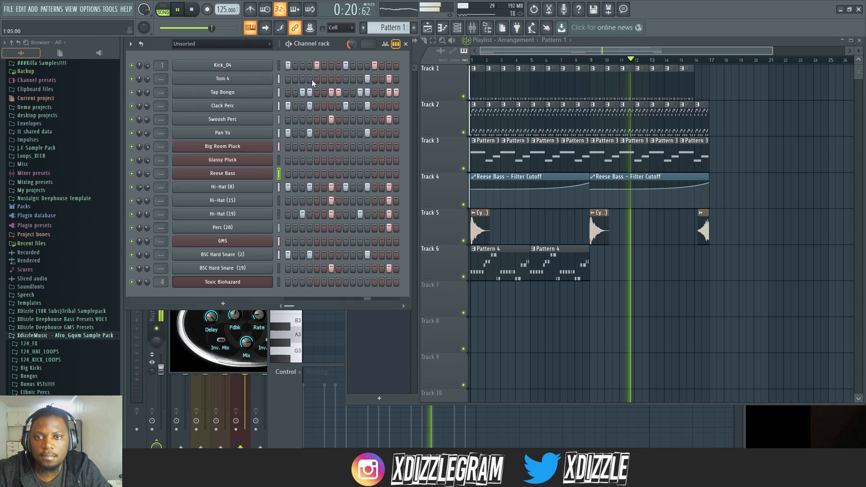
left_click(613, 51)
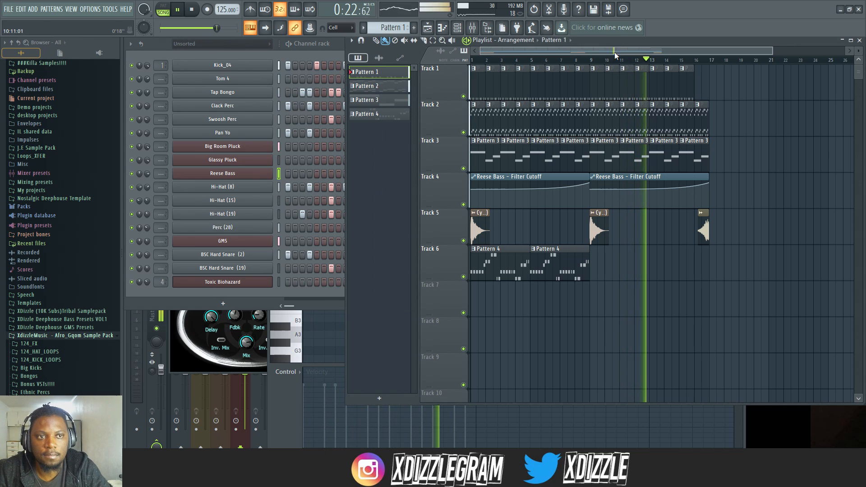
scroll(511, 61, "up", 2)
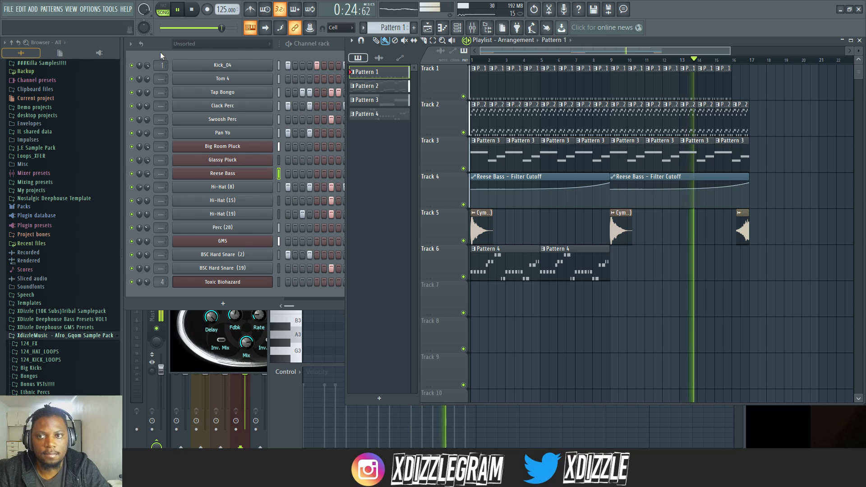
key("space")
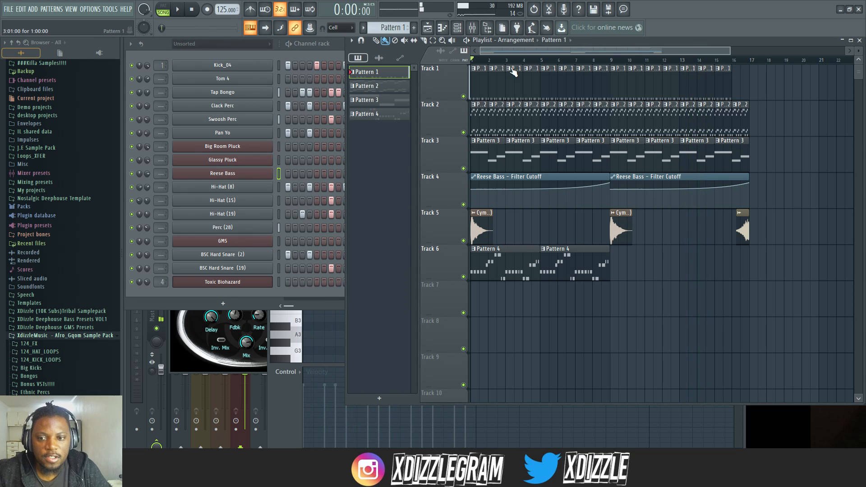